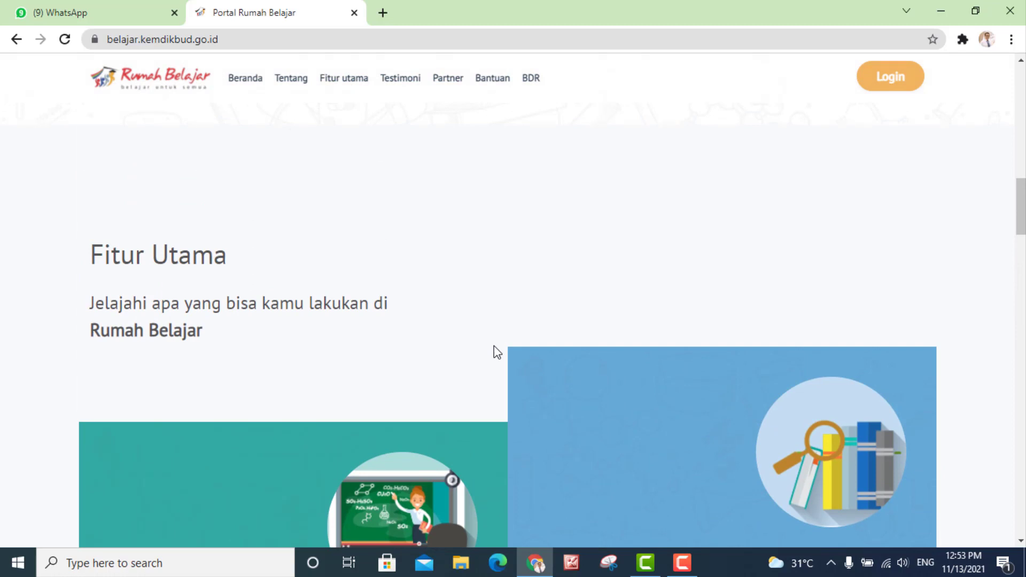
- Scroll the Rumah Belajar portal down to the Fitur Utama cards for Kelas Maya and Sumber belajar
{"action": "scroll", "coordinate": [482, 352], "scroll_direction": "down", "scroll_amount": 5}
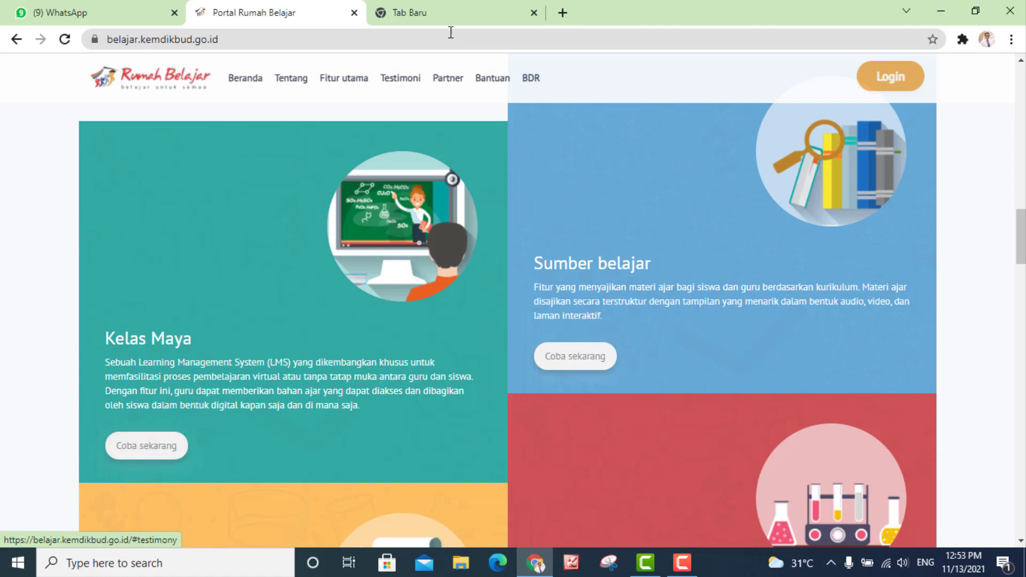
- Google 'kelas maya', open the Kelas Maya - Rumah Belajar result, then return to the portal tab
{"action": "left_click", "coordinate": [459, 12]}
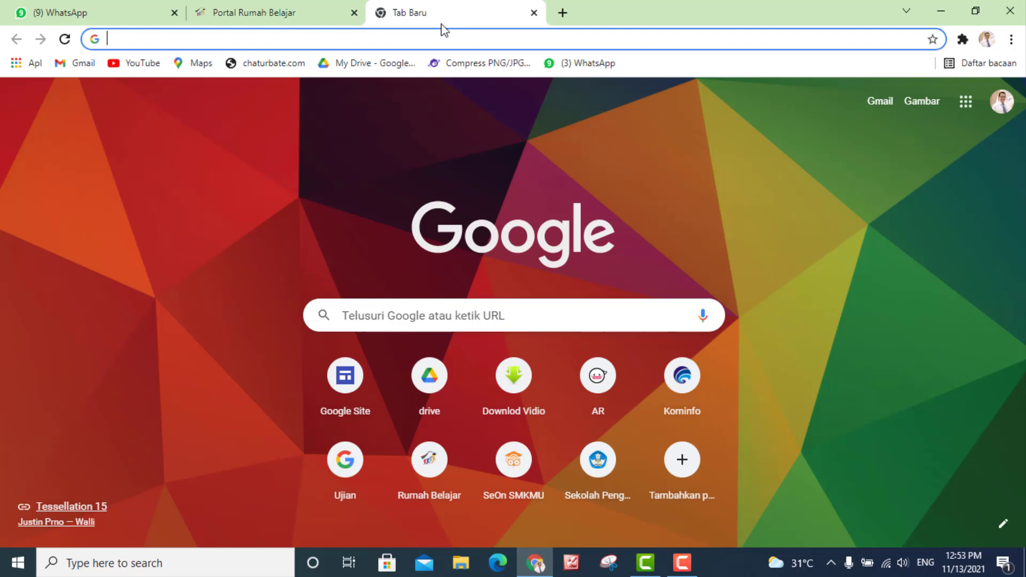
{"action": "left_click", "coordinate": [412, 37]}
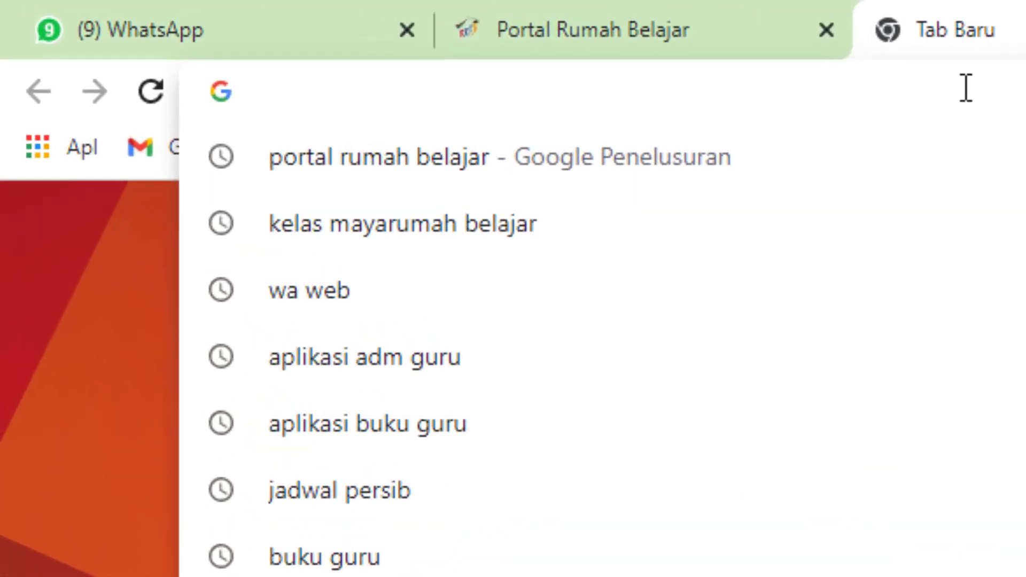
{"action": "type", "text": "kelas maya"}
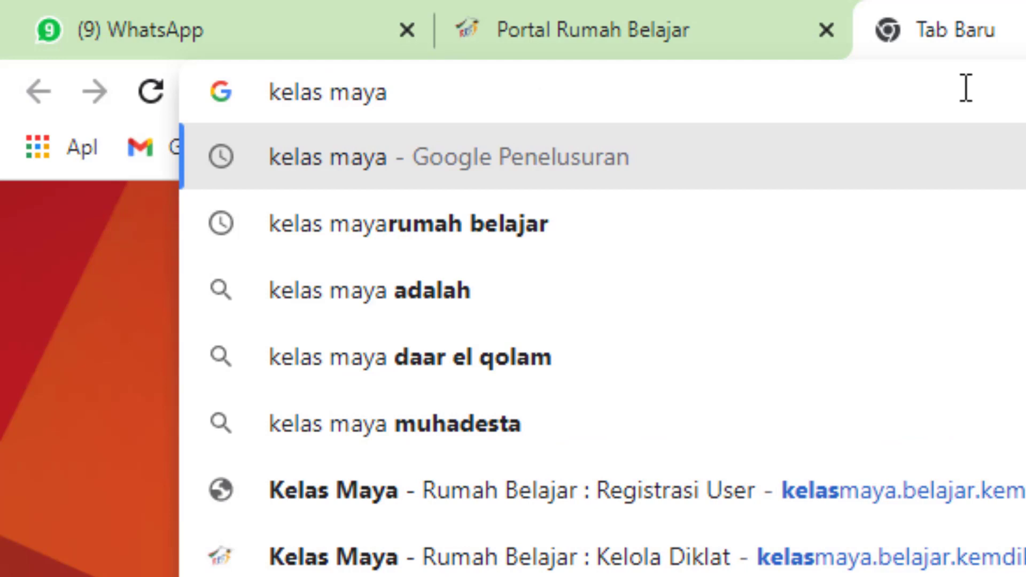
{"action": "key", "text": "Return"}
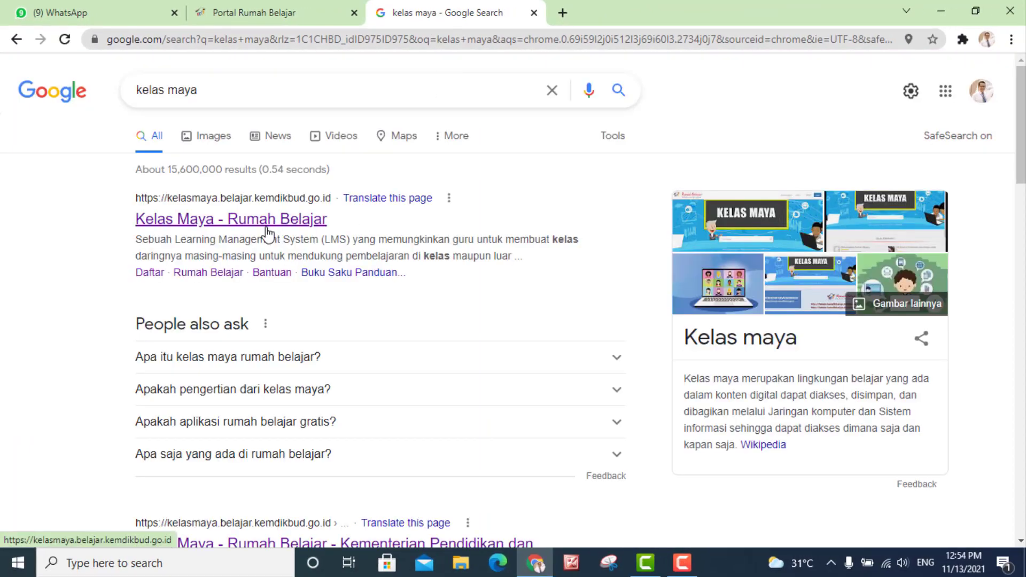
{"action": "left_click", "coordinate": [261, 221]}
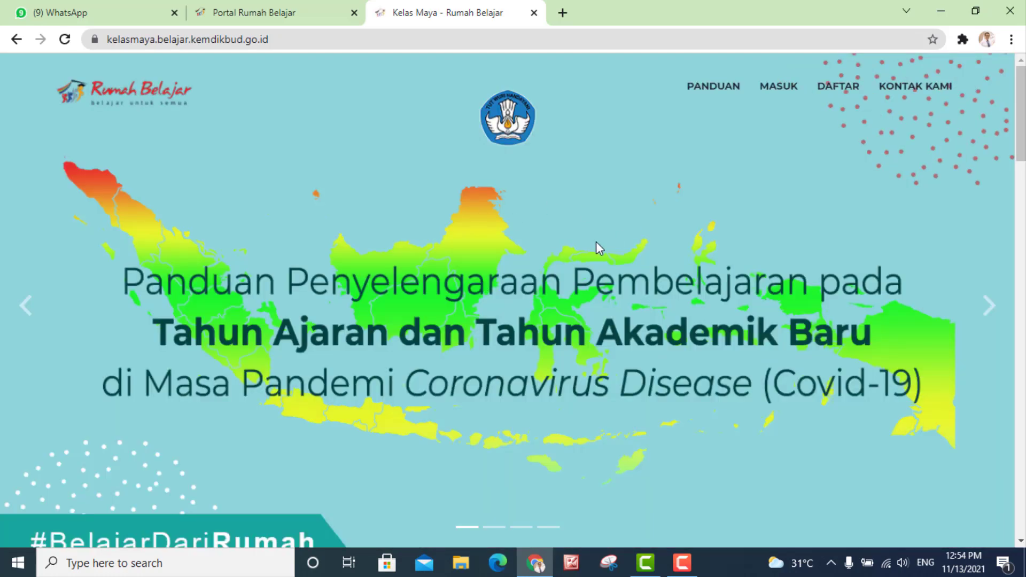
{"action": "left_click", "coordinate": [278, 16]}
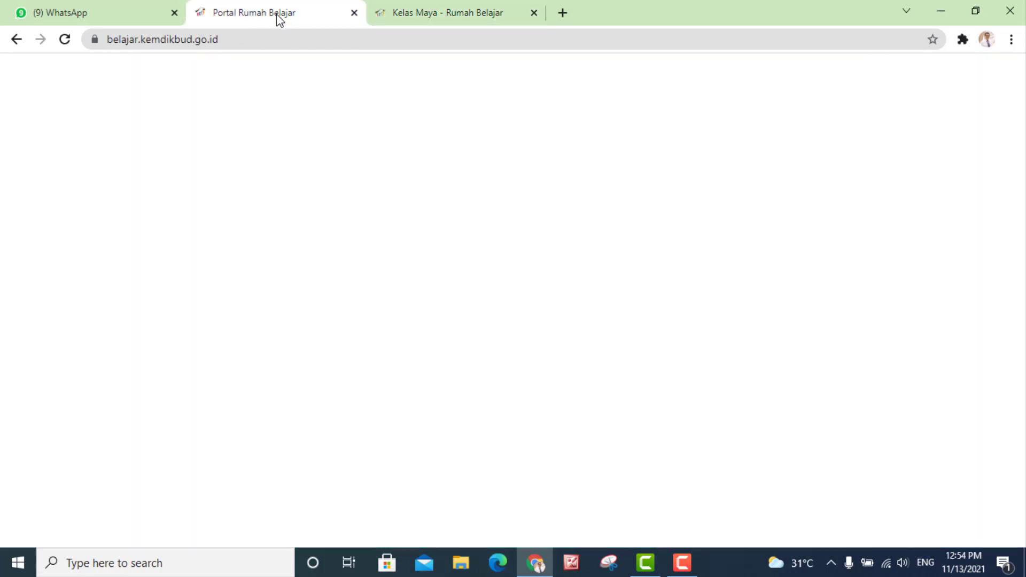
{"action": "scroll", "coordinate": [233, 278], "scroll_direction": "down", "scroll_amount": 2}
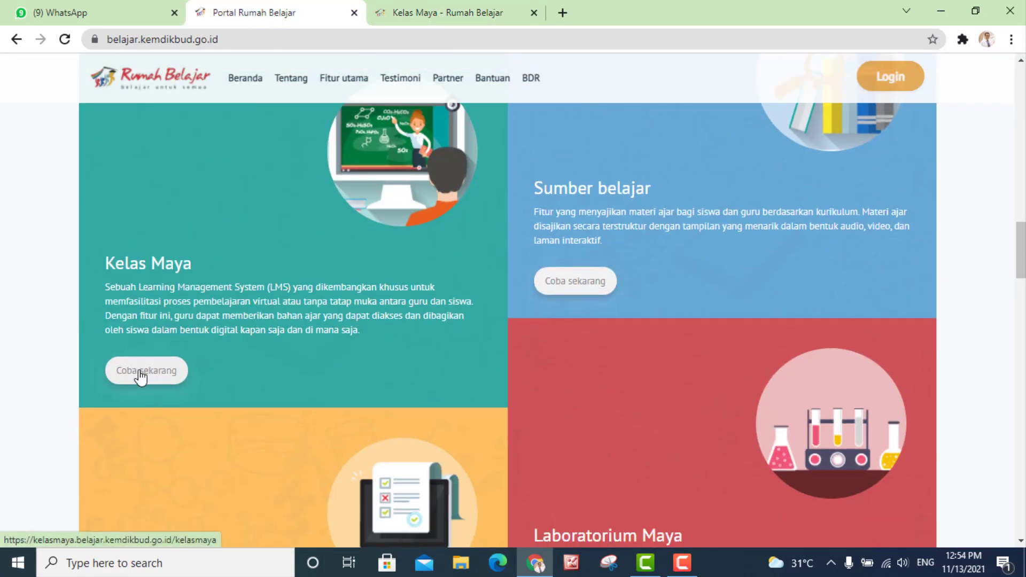
- Open Kelas Maya via 'Coba sekarang' on the portal card, then switch to the other Kelas Maya landing tab
{"action": "left_click", "coordinate": [165, 377]}
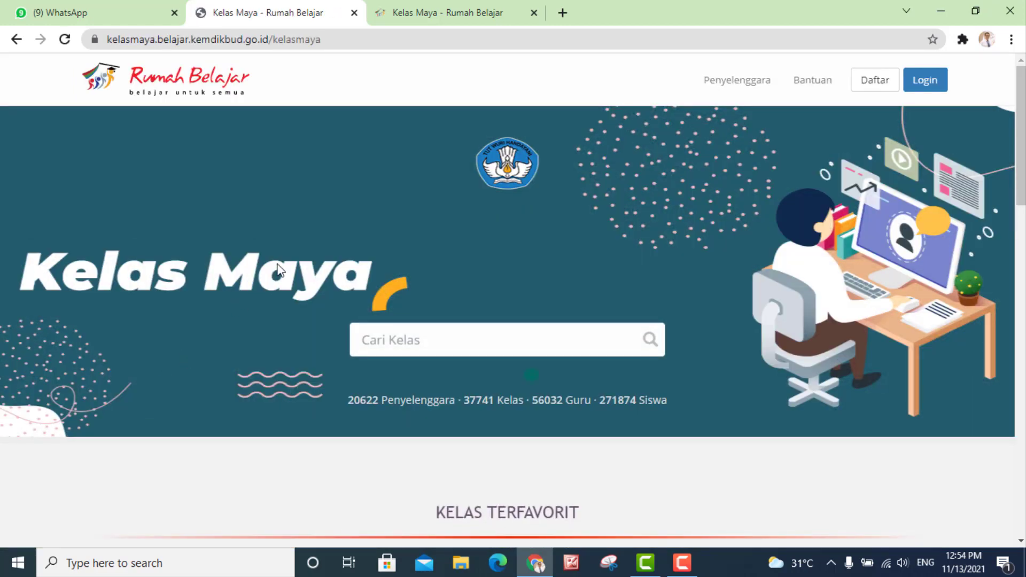
{"action": "scroll", "coordinate": [277, 264], "scroll_direction": "down", "scroll_amount": 3}
{"action": "scroll", "coordinate": [277, 264], "scroll_direction": "up", "scroll_amount": 3}
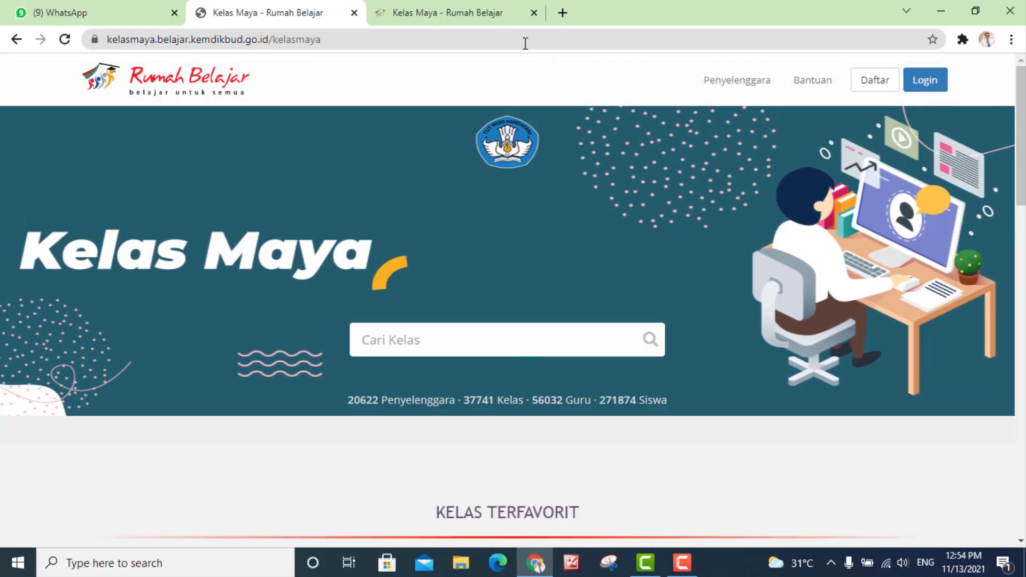
{"action": "left_click", "coordinate": [485, 14]}
{"action": "scroll", "coordinate": [428, 234], "scroll_direction": "down", "scroll_amount": 1}
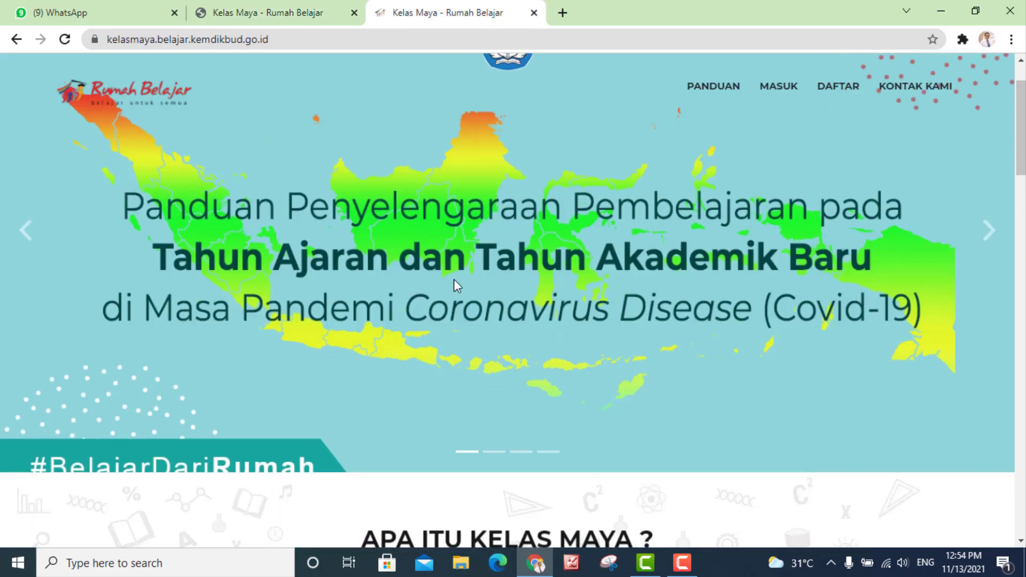
{"action": "scroll", "coordinate": [530, 326], "scroll_direction": "up", "scroll_amount": 2}
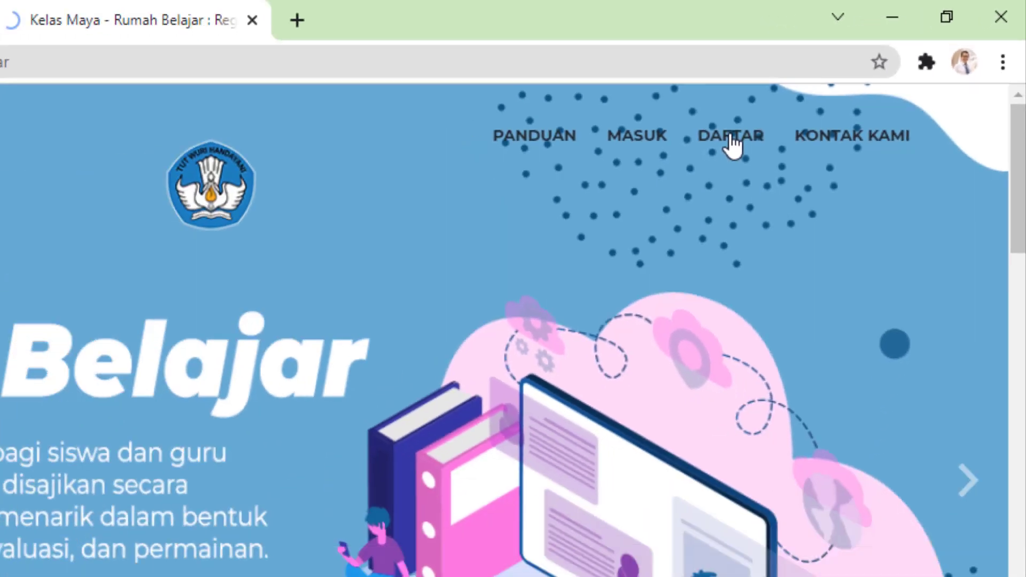
- Go to the Kelas Maya DAFTAR page offering student, teacher and organiser registration
{"action": "left_click", "coordinate": [590, 207]}
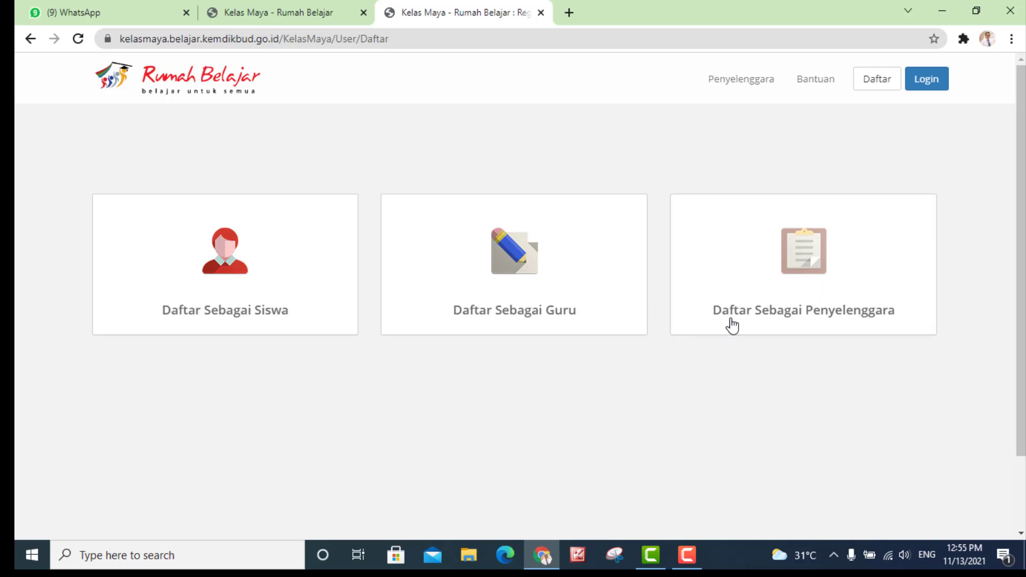
- Choose organiser registration and fill the user ID and school name SMK Muhammadiyah Cilegon from suggestions
{"action": "left_click", "coordinate": [802, 275]}
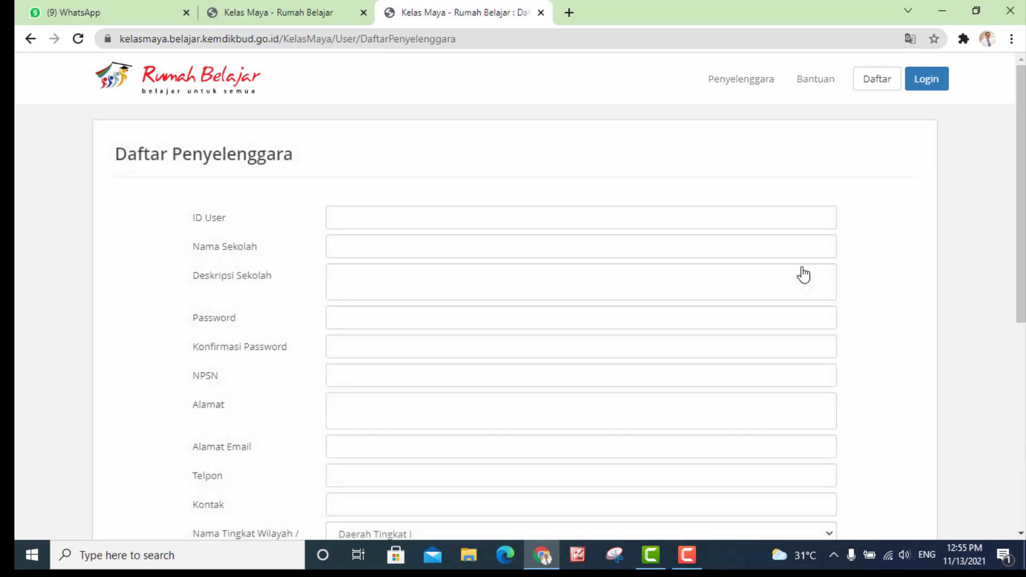
{"action": "left_click", "coordinate": [427, 215]}
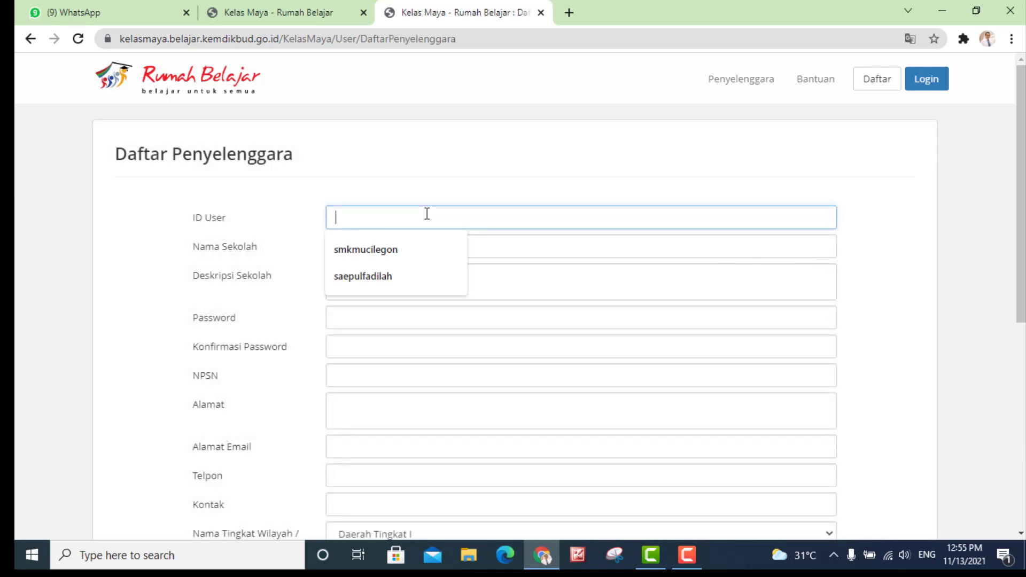
{"action": "left_click", "coordinate": [404, 249]}
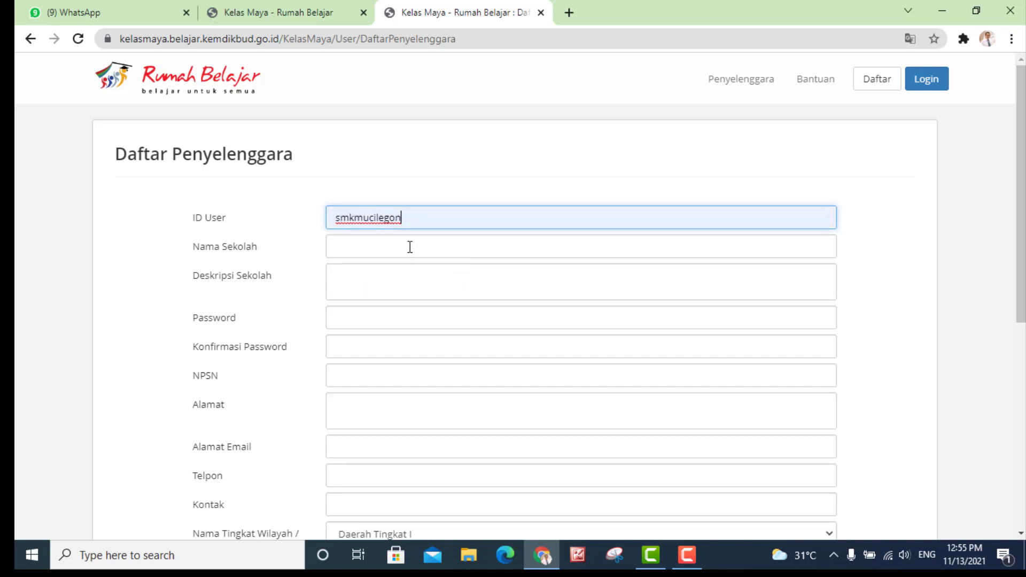
{"action": "left_click", "coordinate": [411, 247]}
{"action": "left_click", "coordinate": [409, 276]}
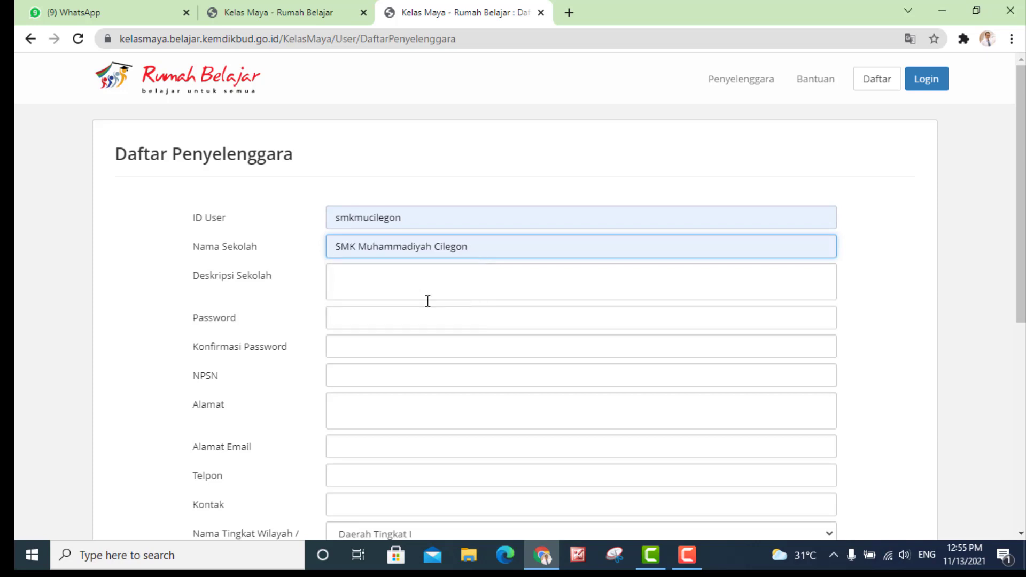
{"action": "scroll", "coordinate": [427, 301], "scroll_direction": "down", "scroll_amount": 1}
- Step through the school description, password, password confirmation and NPSN fields, dismissing saved suggestions
{"action": "left_click", "coordinate": [427, 212]}
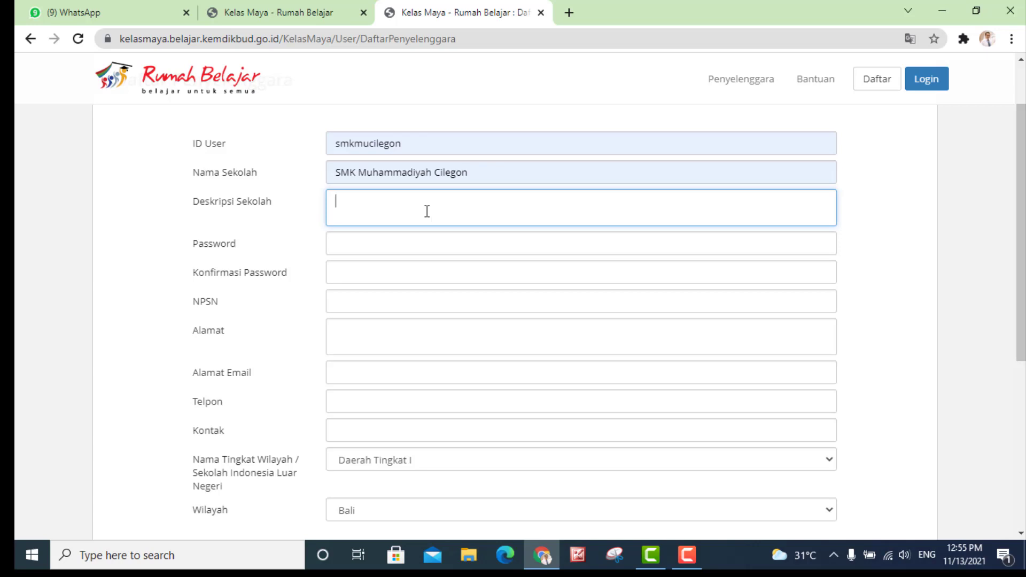
{"action": "left_click", "coordinate": [412, 247]}
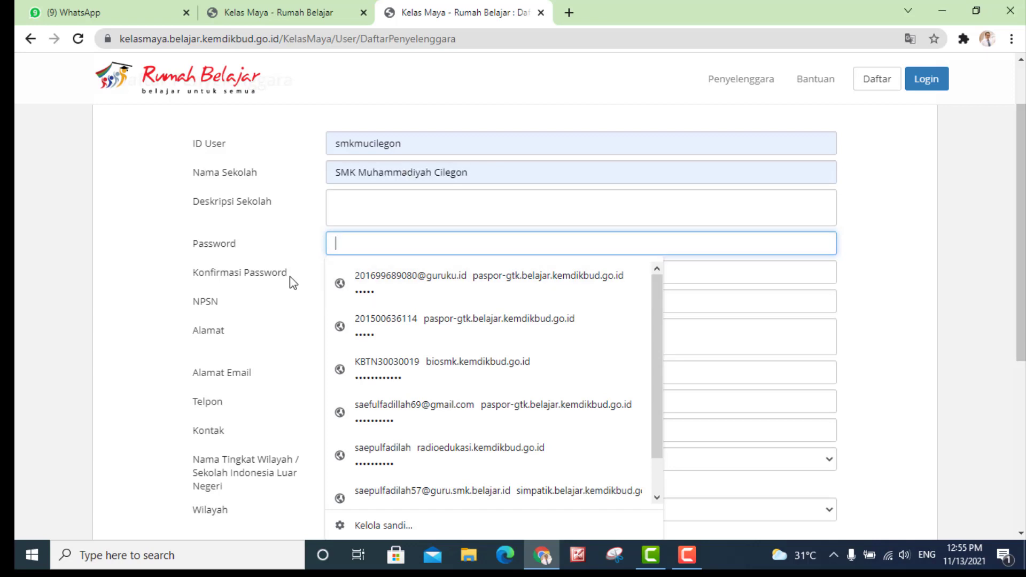
{"action": "left_click", "coordinate": [155, 284]}
{"action": "left_click", "coordinate": [348, 268]}
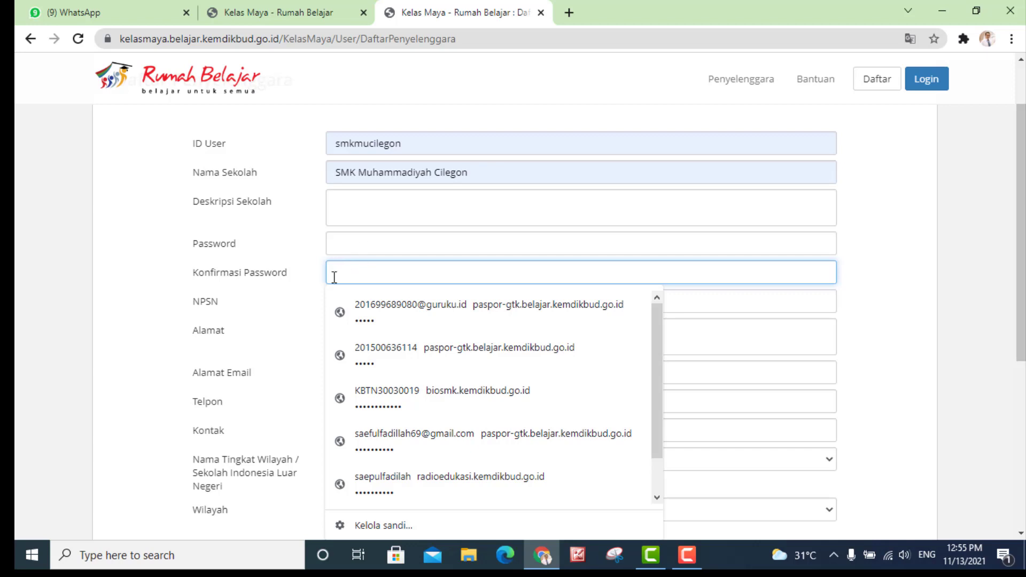
{"action": "left_click", "coordinate": [135, 315]}
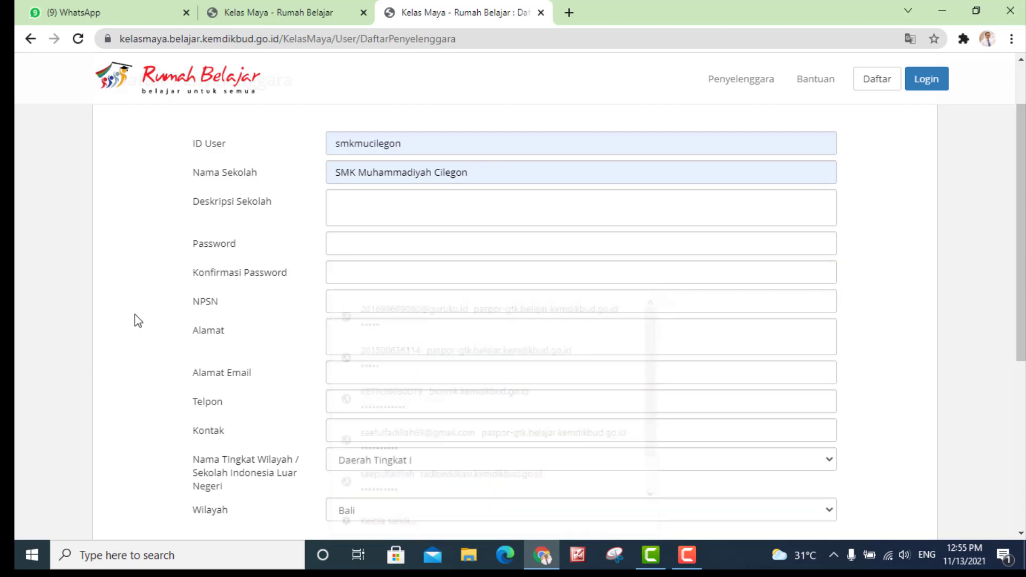
{"action": "left_click", "coordinate": [343, 300]}
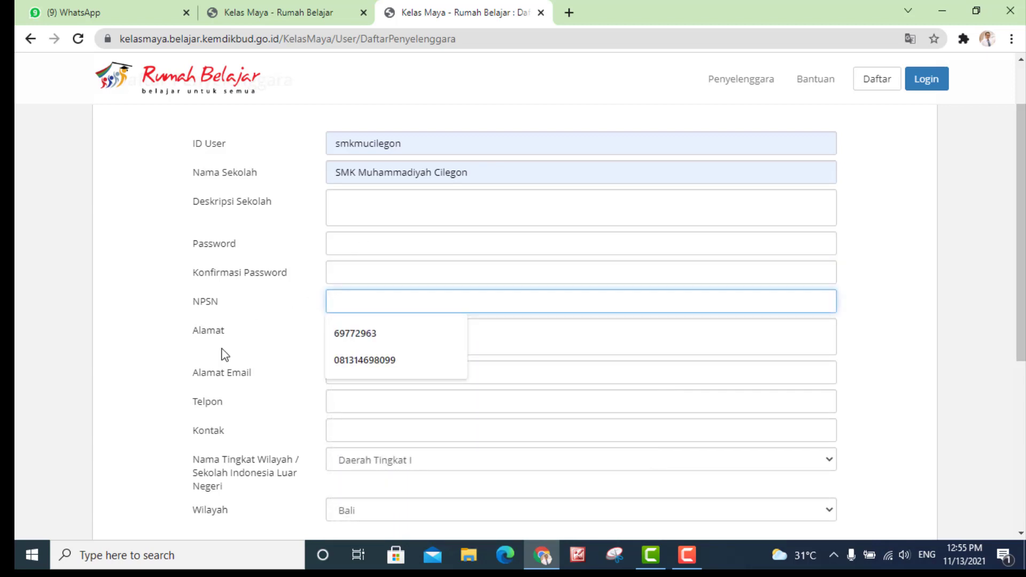
{"action": "left_click", "coordinate": [257, 342]}
- Move through the school address, e-mail, phone and contact number fields, dismissing contact suggestions
{"action": "left_click", "coordinate": [352, 335]}
{"action": "scroll", "coordinate": [374, 278], "scroll_direction": "down", "scroll_amount": 3}
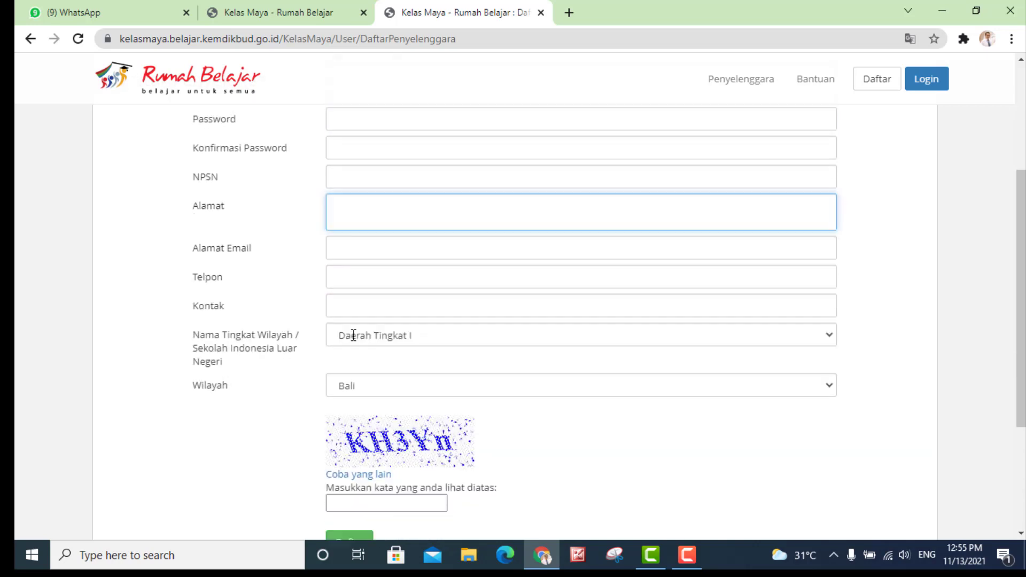
{"action": "left_click", "coordinate": [395, 226]}
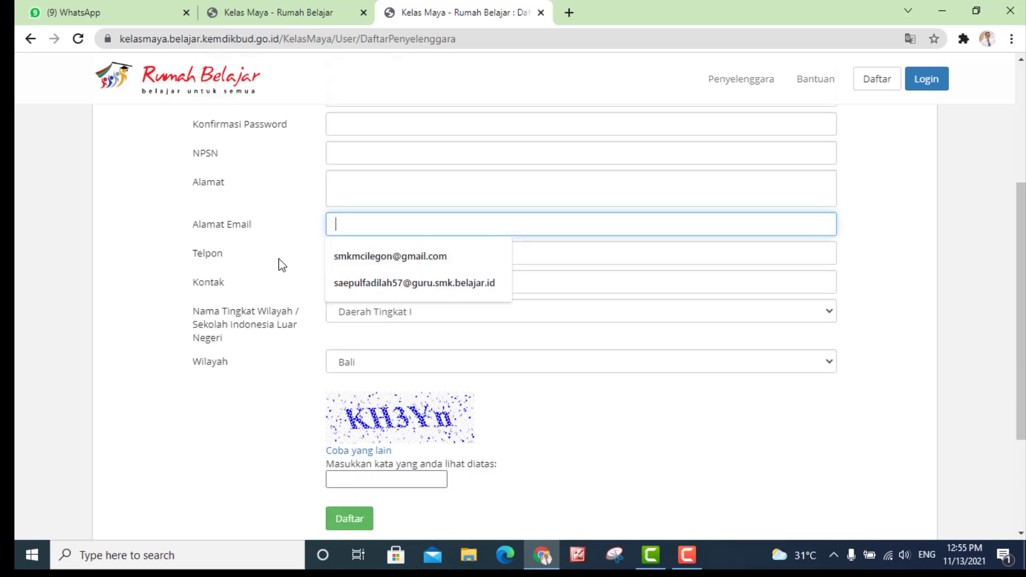
{"action": "left_click", "coordinate": [345, 261]}
{"action": "left_click", "coordinate": [361, 287]}
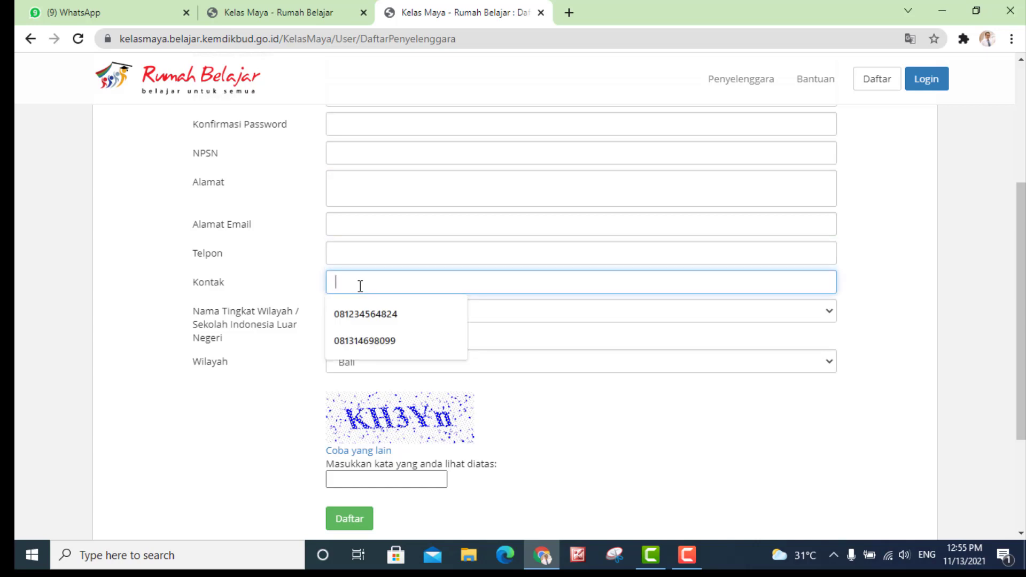
{"action": "left_click", "coordinate": [128, 316]}
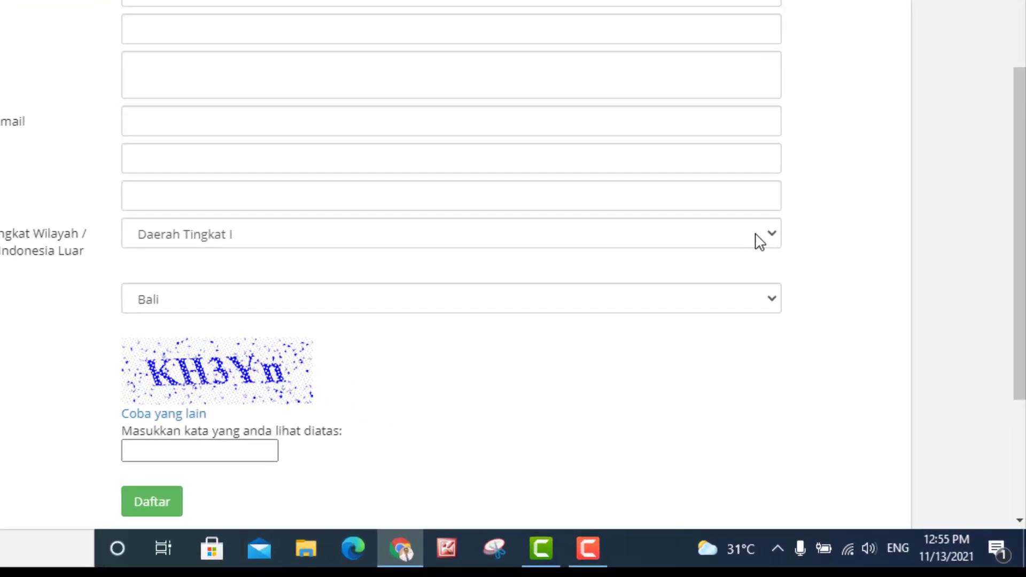
- Try the region level options, settling on Daerah Tingkat I
{"action": "left_click", "coordinate": [756, 235]}
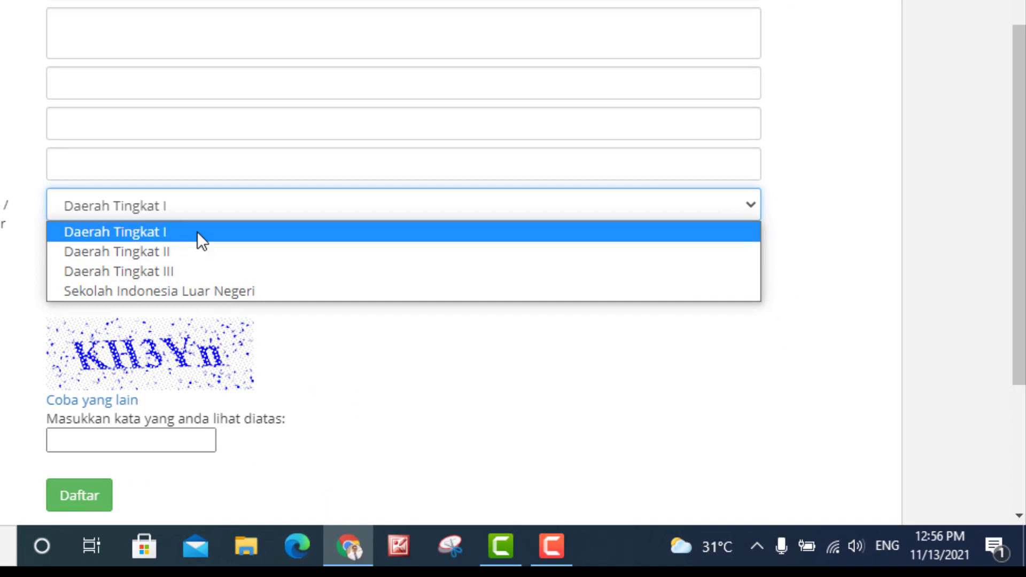
{"action": "left_click", "coordinate": [208, 200]}
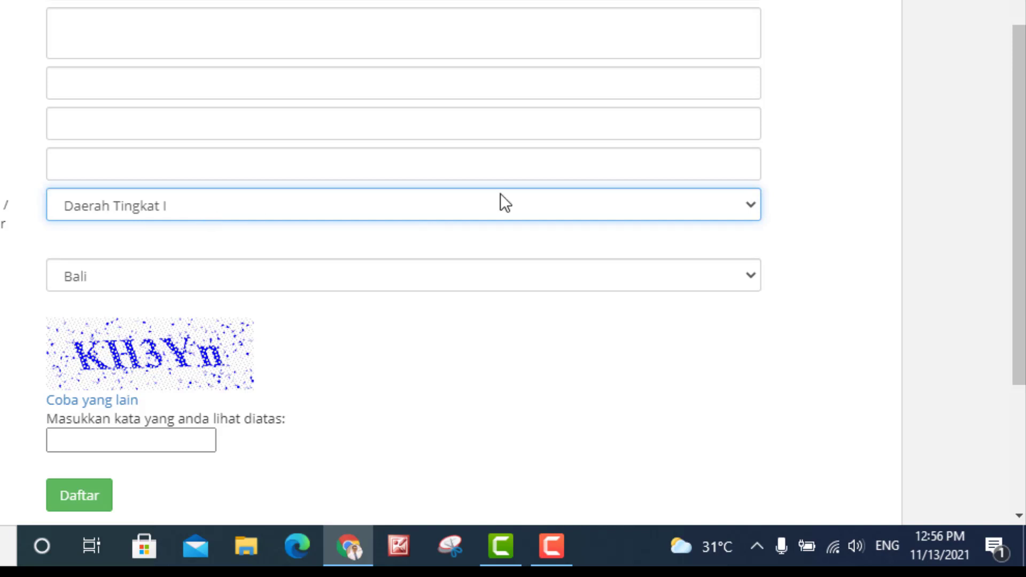
{"action": "left_click", "coordinate": [750, 207]}
{"action": "left_click", "coordinate": [455, 249]}
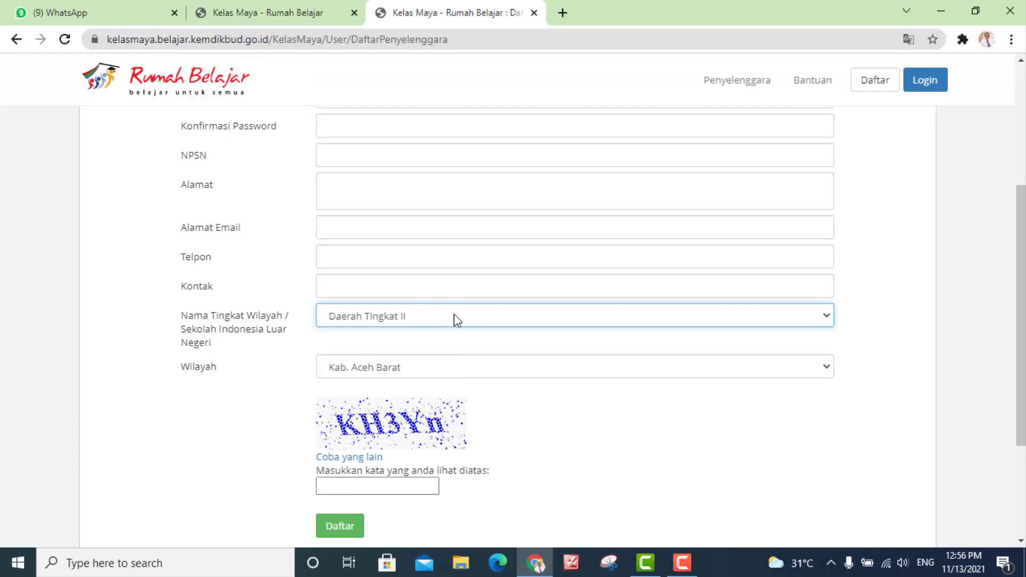
{"action": "left_click", "coordinate": [814, 317]}
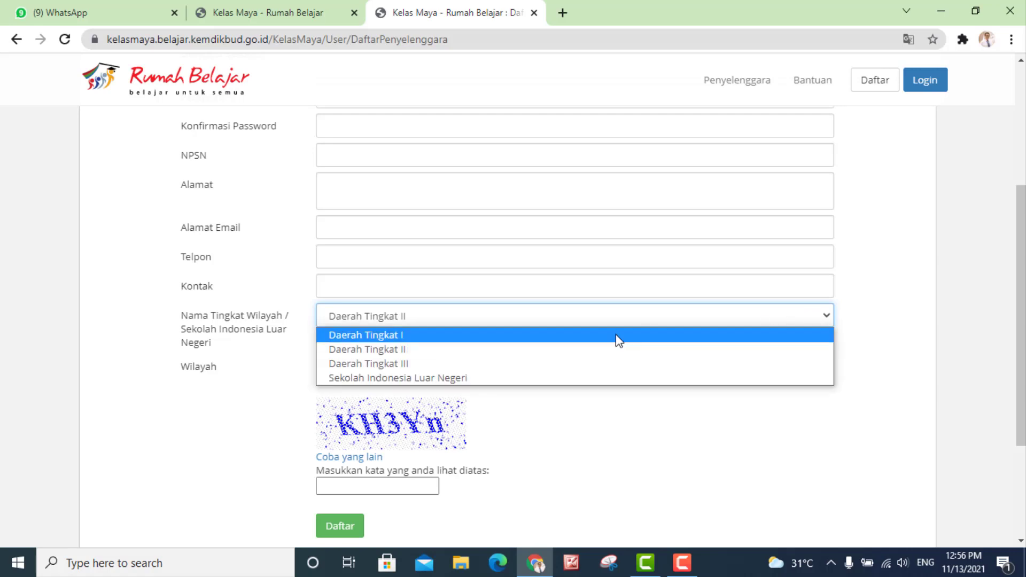
{"action": "left_click", "coordinate": [473, 339]}
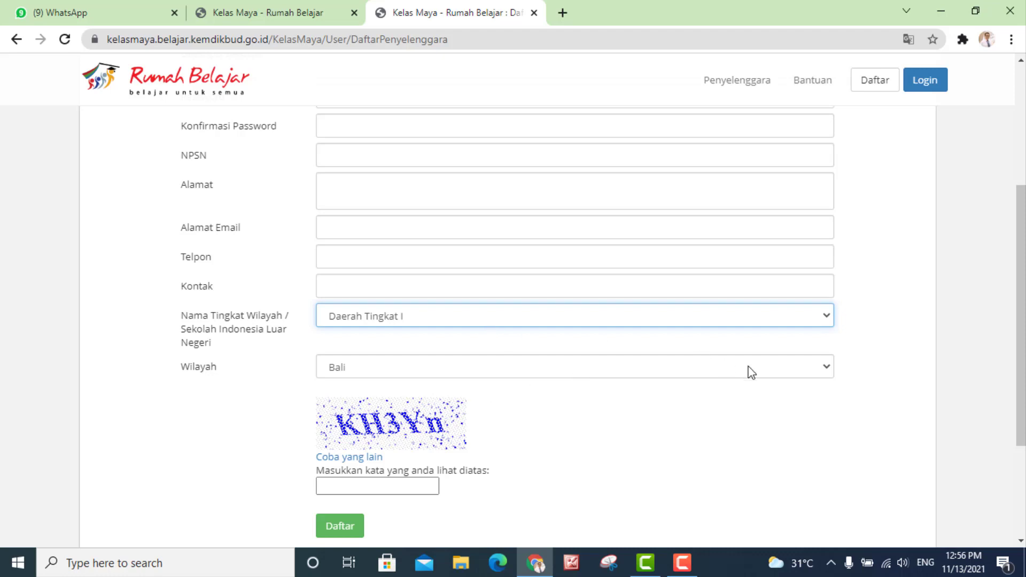
- Set the region to Banten and click into the captcha answer field
{"action": "left_click", "coordinate": [821, 367]}
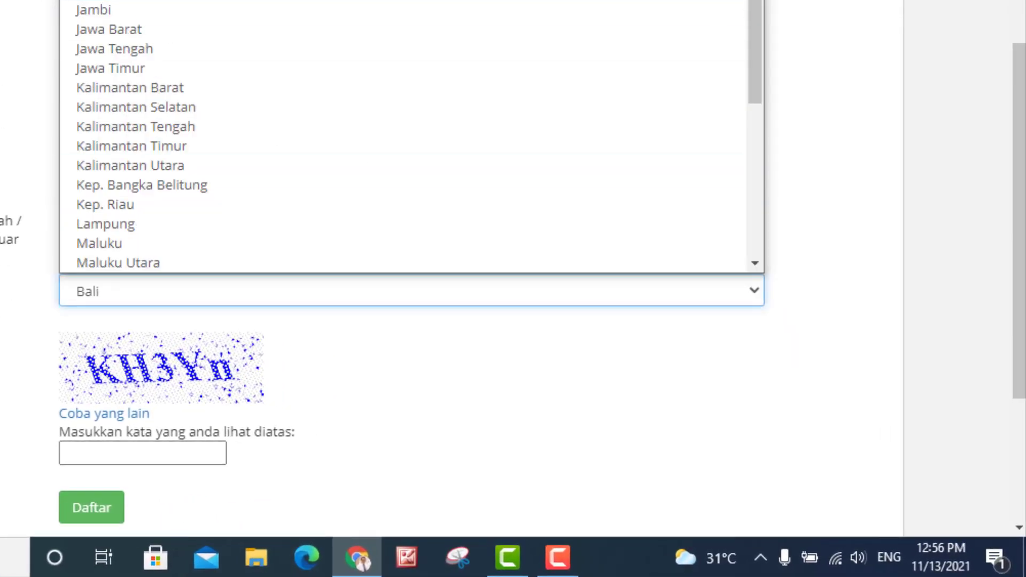
{"action": "left_click", "coordinate": [115, 0]}
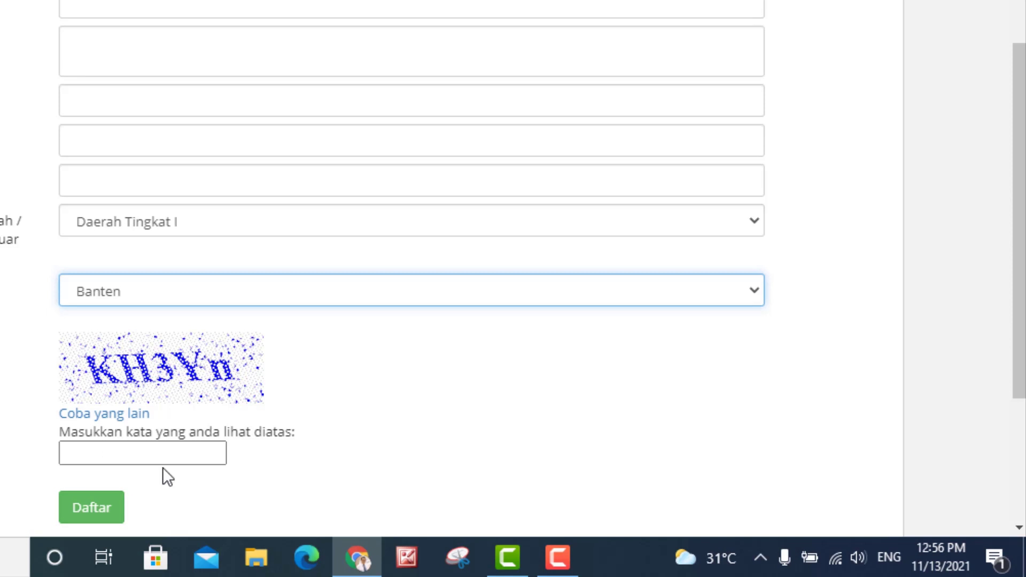
{"action": "left_click", "coordinate": [131, 448]}
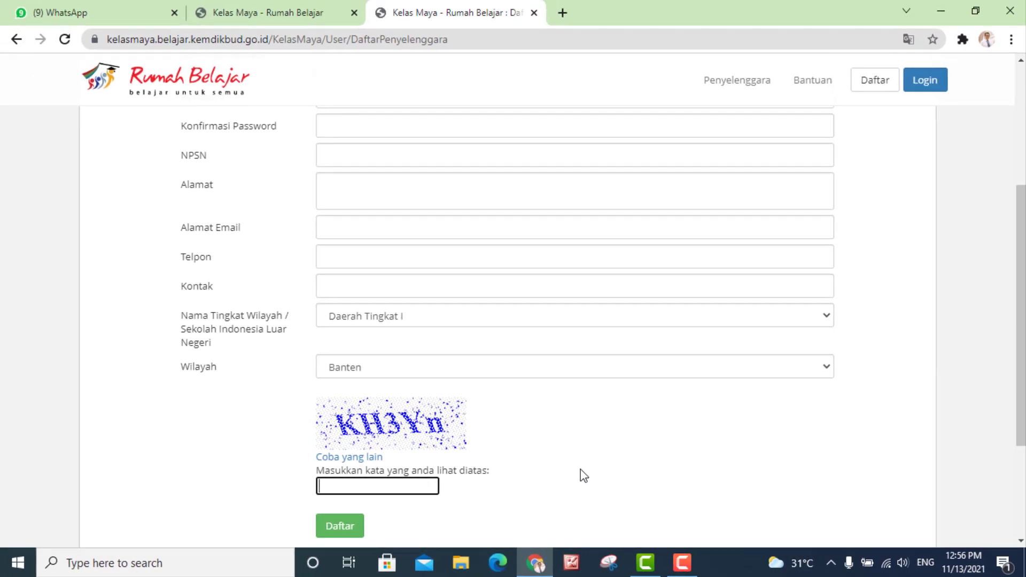
{"action": "scroll", "coordinate": [567, 475], "scroll_direction": "up", "scroll_amount": 4}
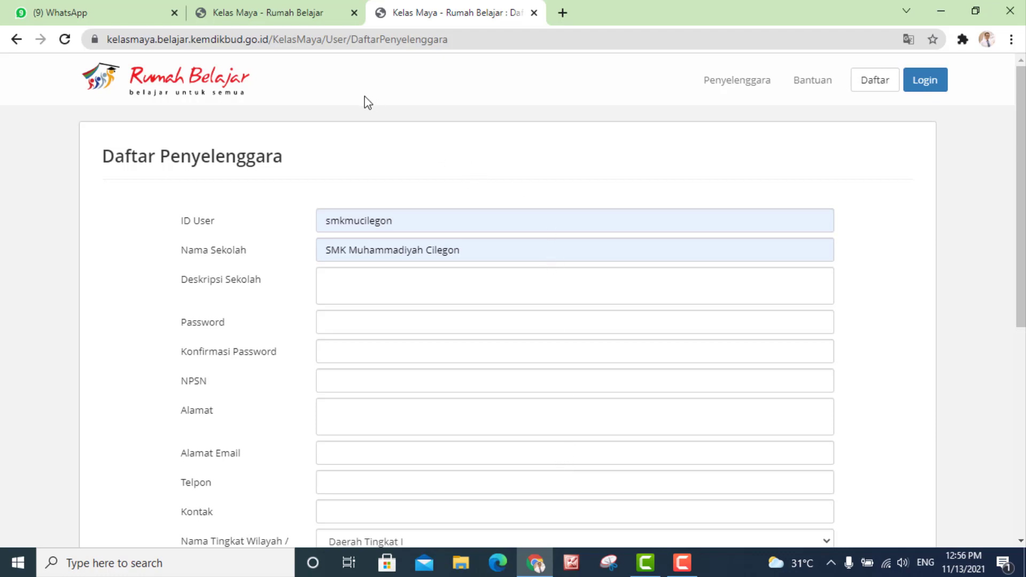
- Go back, start a teacher registration, and click into the user ID and name fields
{"action": "key", "text": "alt+Left"}
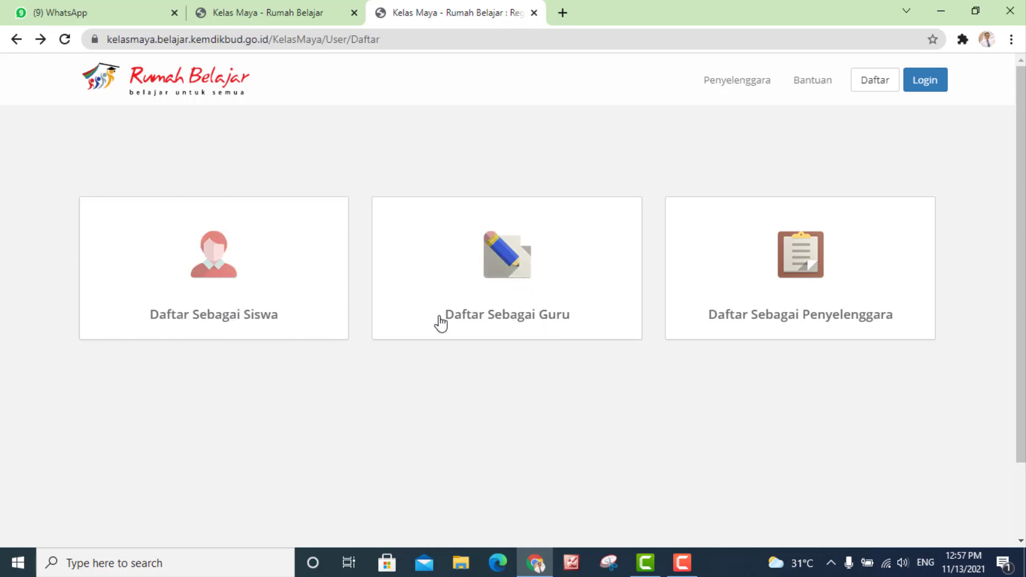
{"action": "left_click", "coordinate": [519, 294]}
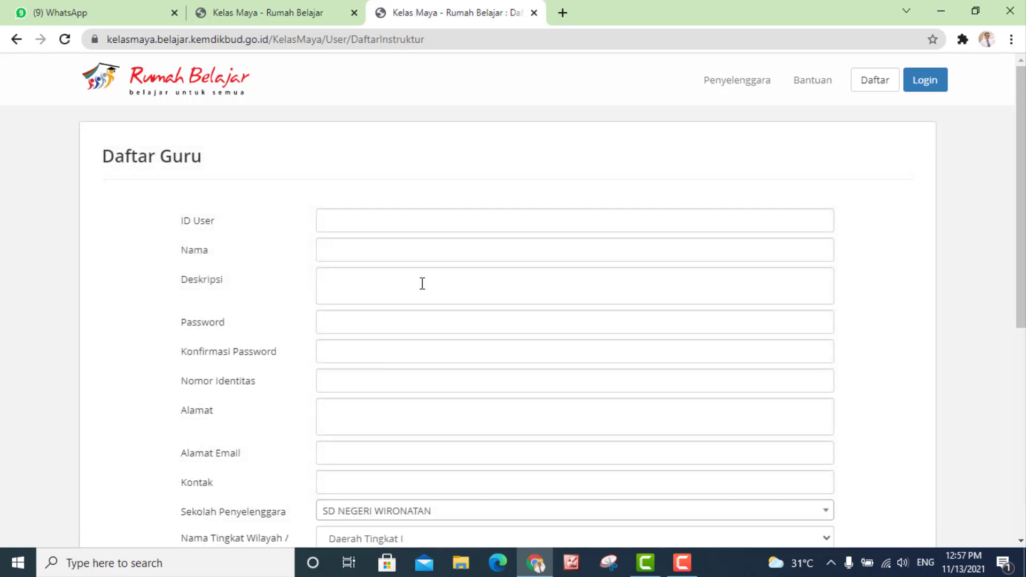
{"action": "scroll", "coordinate": [422, 283], "scroll_direction": "down", "scroll_amount": 2}
{"action": "scroll", "coordinate": [378, 262], "scroll_direction": "up", "scroll_amount": 2}
{"action": "left_click", "coordinate": [374, 223]}
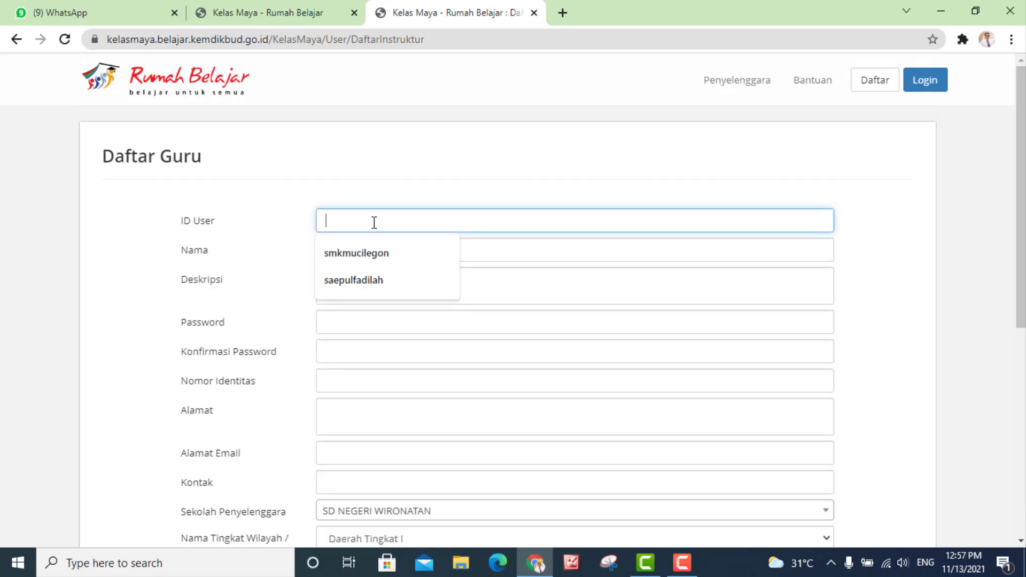
{"action": "left_click", "coordinate": [131, 237]}
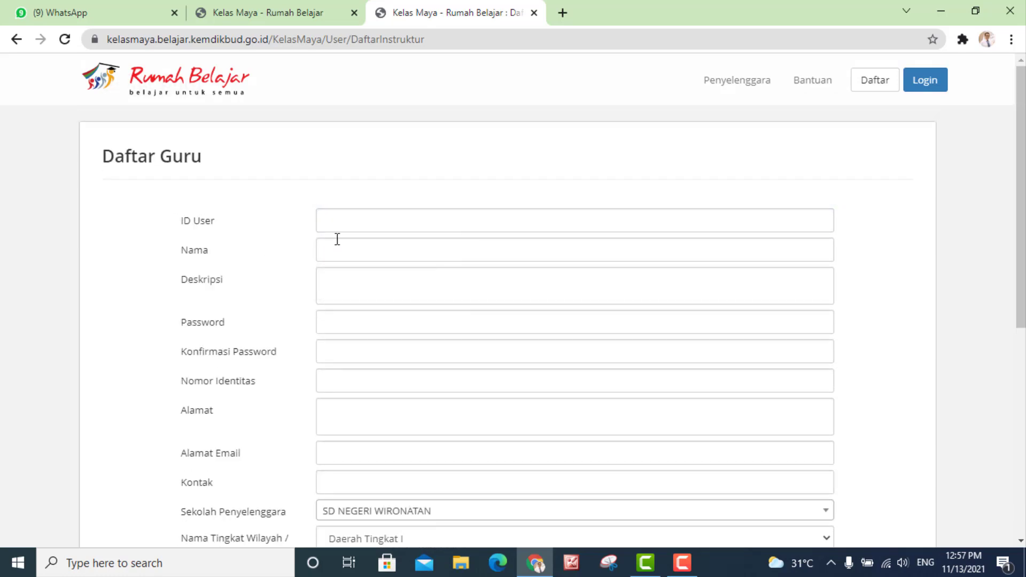
{"action": "left_click", "coordinate": [362, 249]}
{"action": "left_click", "coordinate": [265, 274]}
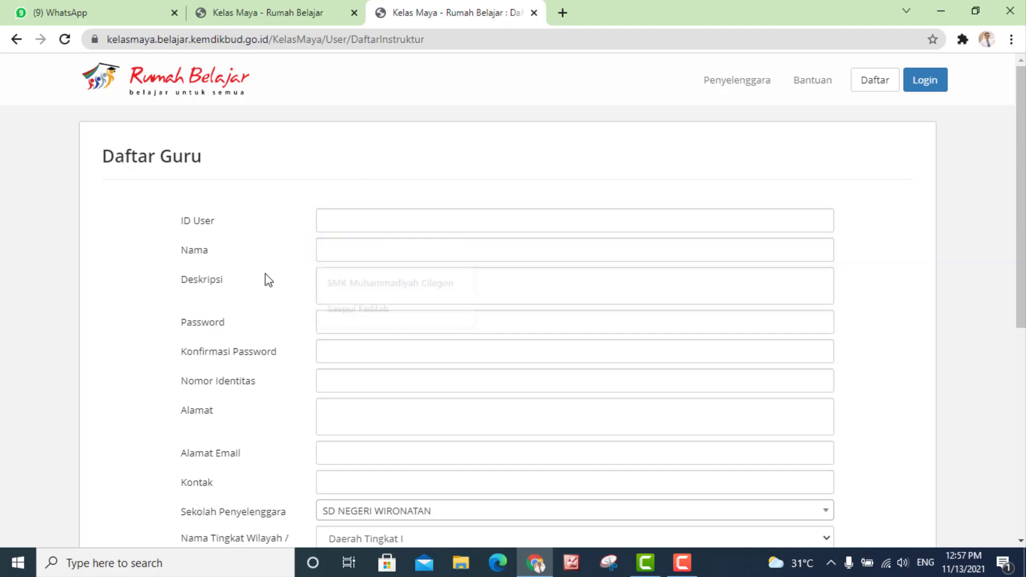
- Move through the identity number and address fields further down the teacher form
{"action": "scroll", "coordinate": [389, 363], "scroll_direction": "down", "scroll_amount": 1}
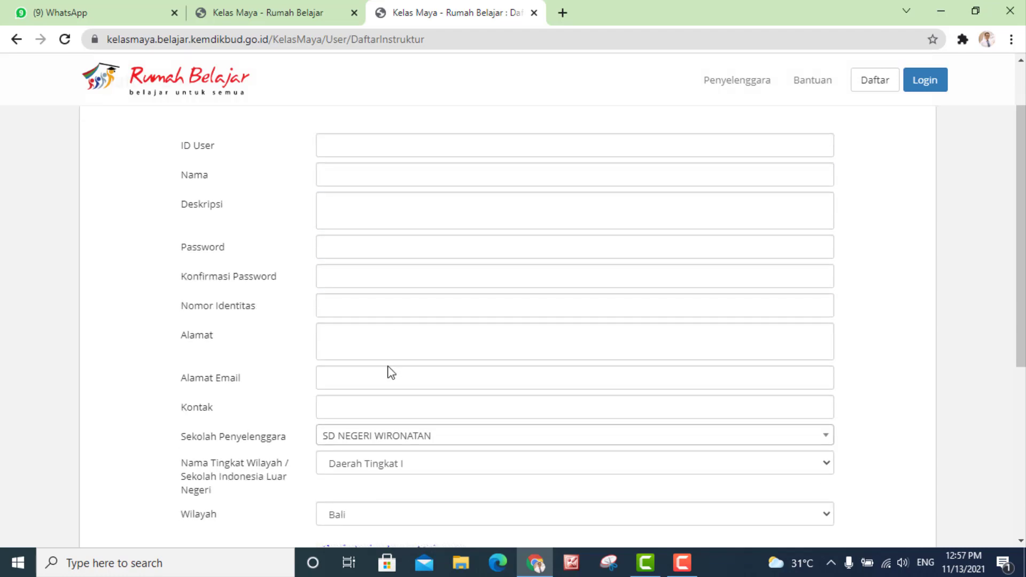
{"action": "left_click", "coordinate": [367, 312]}
{"action": "scroll", "coordinate": [314, 297], "scroll_direction": "down", "scroll_amount": 1}
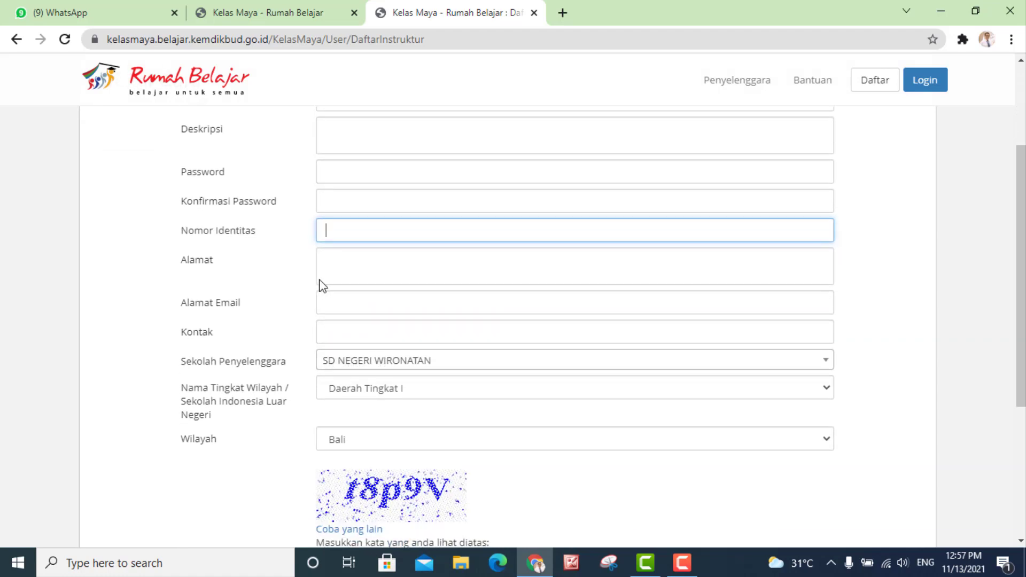
{"action": "left_click", "coordinate": [351, 268]}
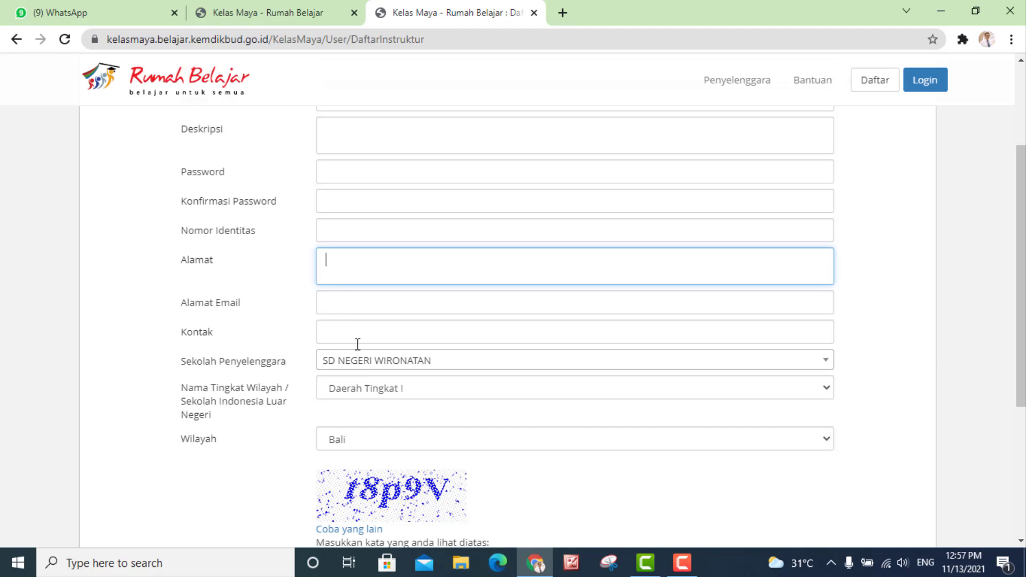
{"action": "scroll", "coordinate": [456, 240], "scroll_direction": "up", "scroll_amount": 3}
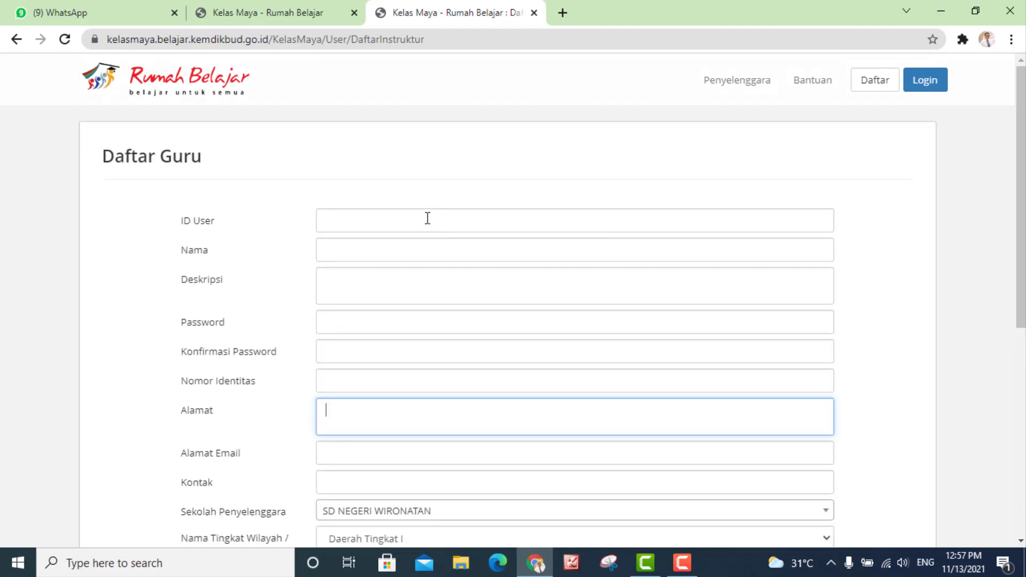
{"action": "scroll", "coordinate": [432, 412], "scroll_direction": "down", "scroll_amount": 3}
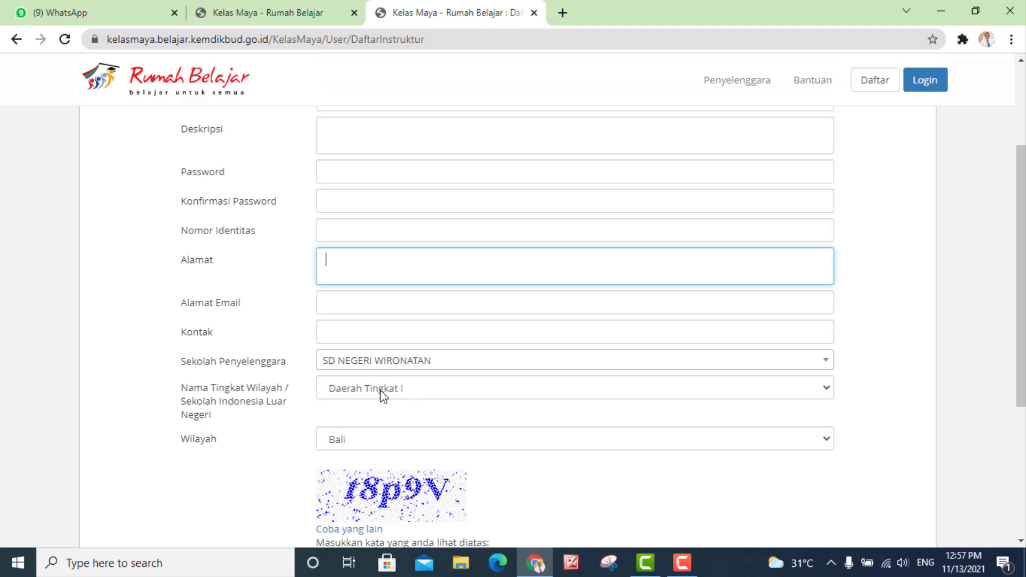
{"action": "left_click", "coordinate": [826, 362]}
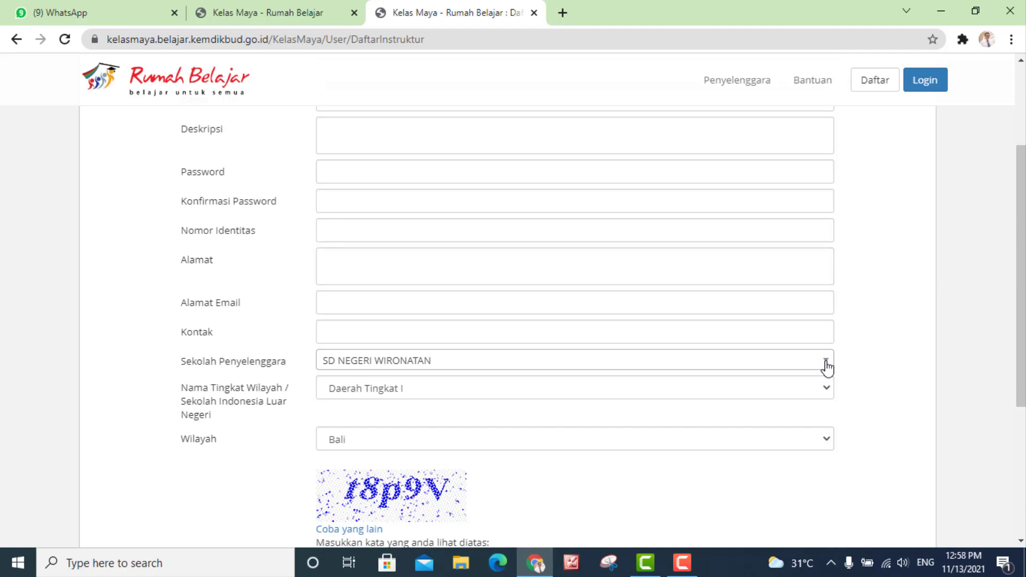
- Pick SMK MUHAMMADIYAH CILEGON as the organising school by pasting its name into the list
{"action": "left_click", "coordinate": [703, 363]}
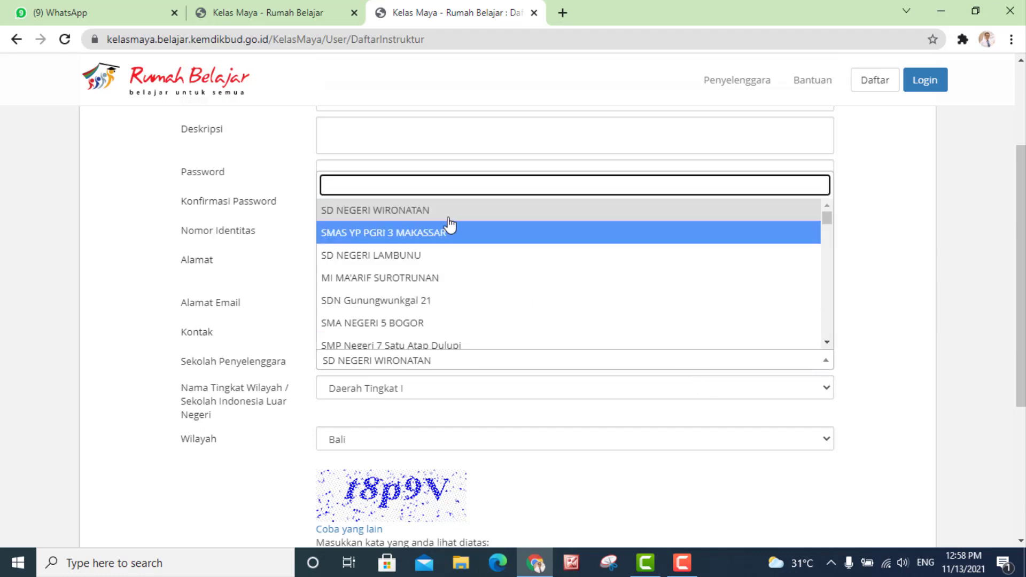
{"action": "type", "text": "SMK Muhammadiyah Cilegon"}
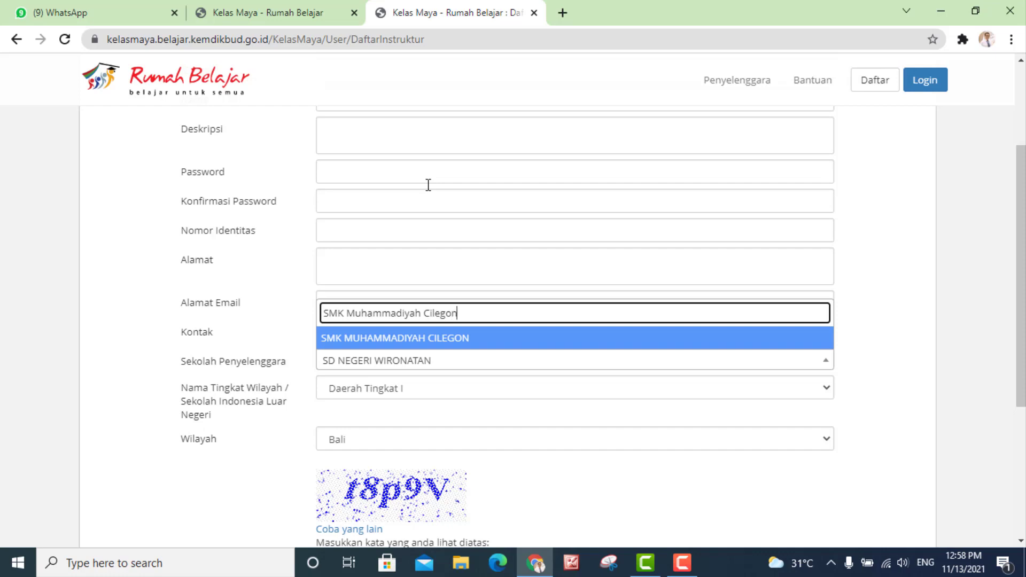
{"action": "left_click", "coordinate": [441, 338]}
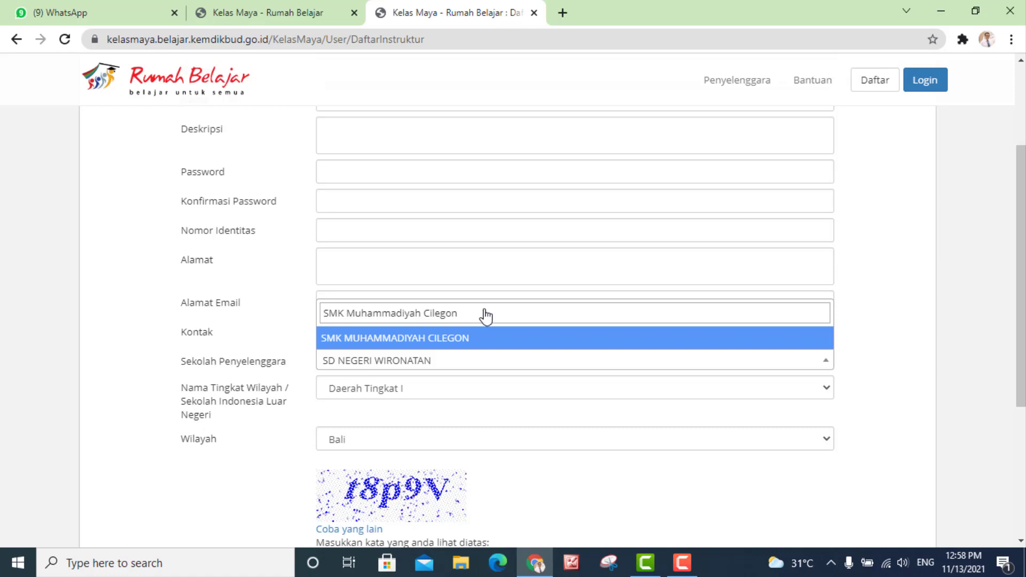
{"action": "key", "text": "Return"}
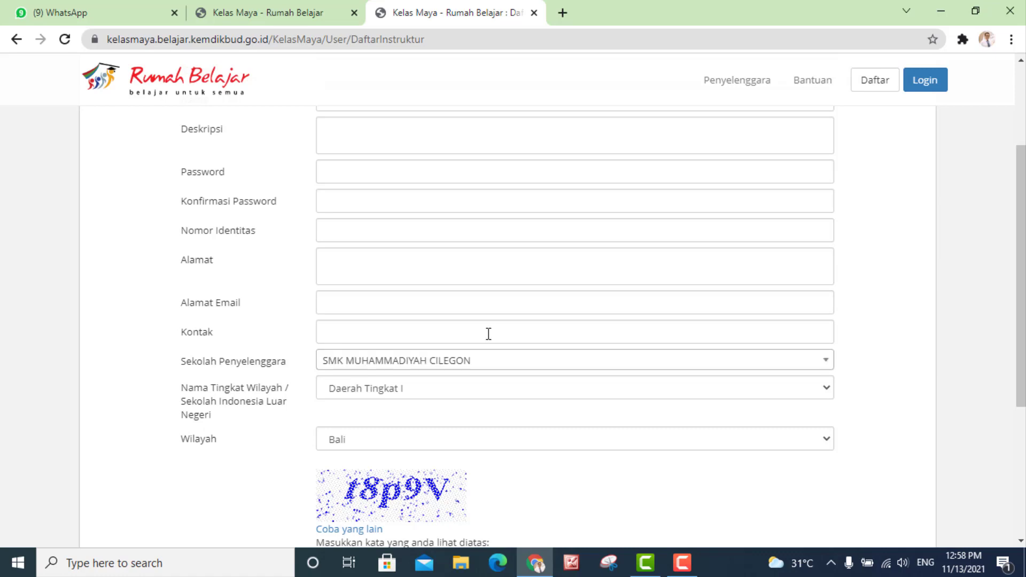
- Set the region to Banten and submit the teacher registration form
{"action": "scroll", "coordinate": [489, 334], "scroll_direction": "down", "scroll_amount": 1}
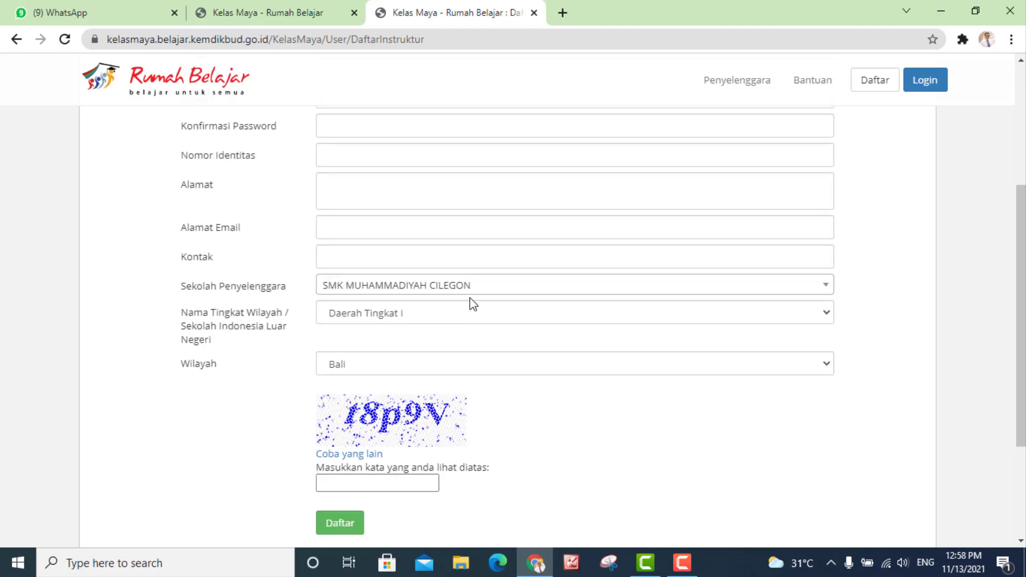
{"action": "left_click", "coordinate": [814, 365]}
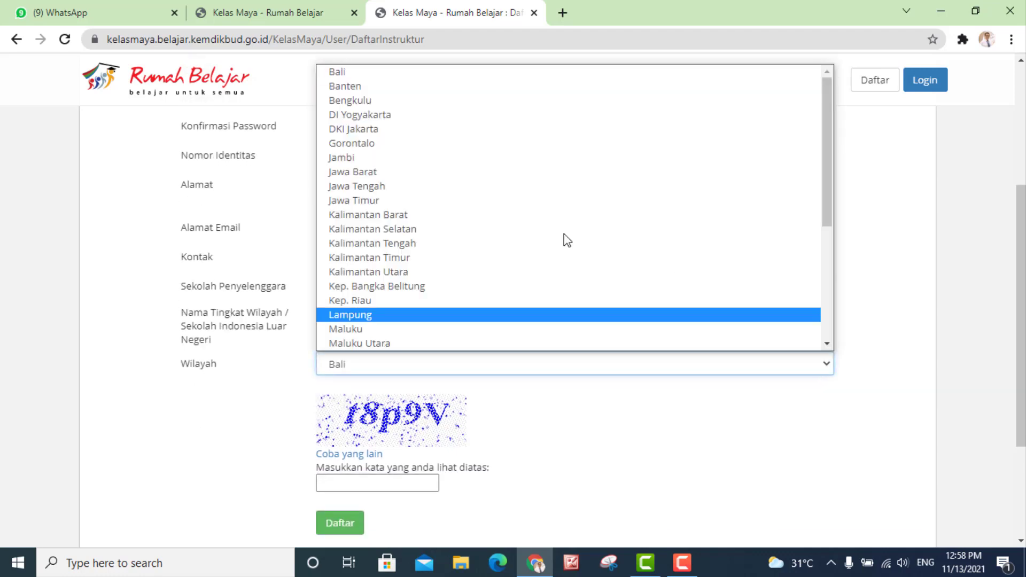
{"action": "left_click", "coordinate": [348, 89]}
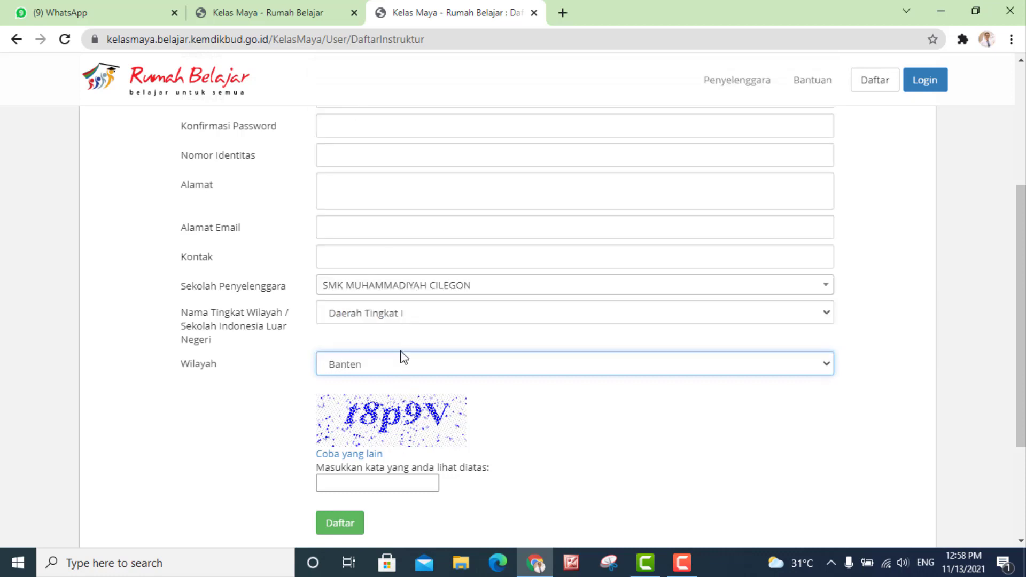
{"action": "scroll", "coordinate": [437, 304], "scroll_direction": "up", "scroll_amount": 3}
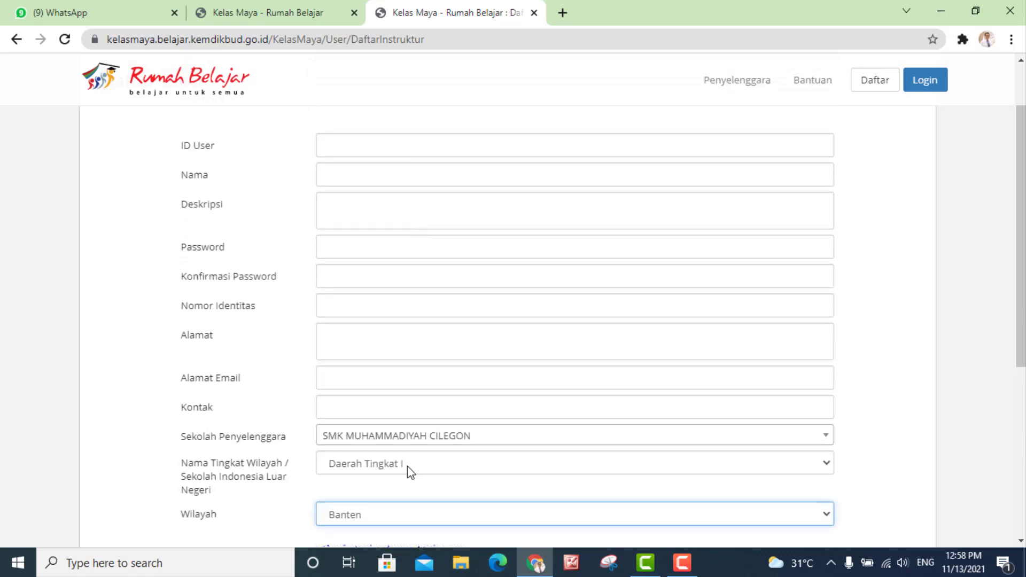
{"action": "scroll", "coordinate": [407, 469], "scroll_direction": "down", "scroll_amount": 3}
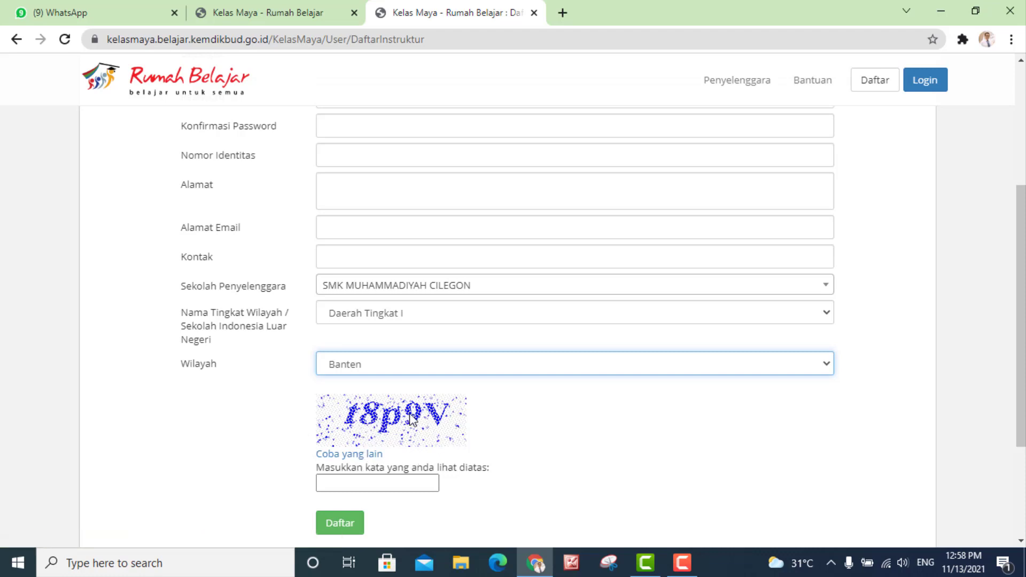
{"action": "left_click", "coordinate": [342, 535]}
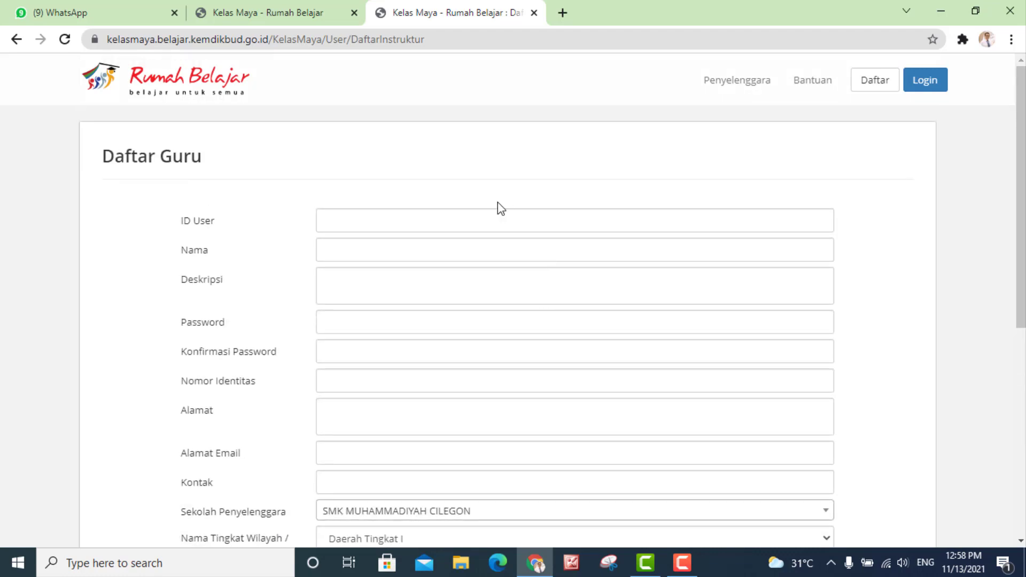
- Go back and log in to Kelas Maya with the account's user ID and password
{"action": "left_click", "coordinate": [16, 39]}
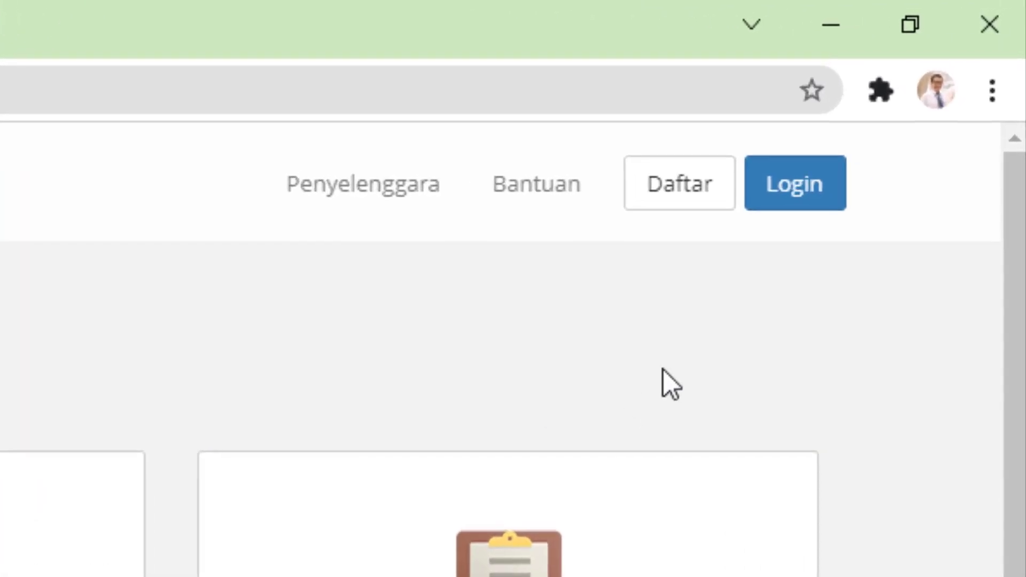
{"action": "left_click", "coordinate": [799, 197]}
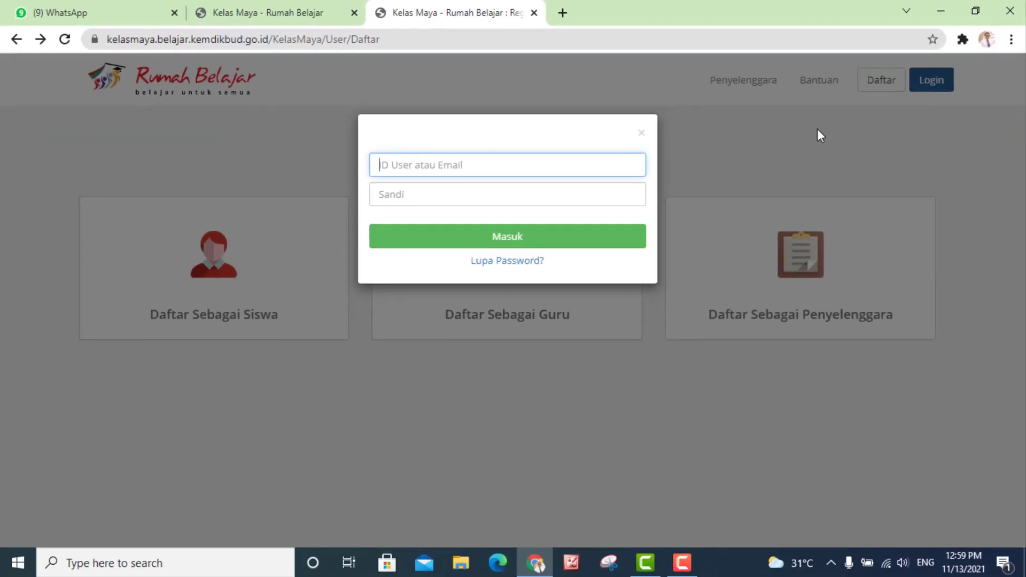
{"action": "left_click", "coordinate": [465, 167]}
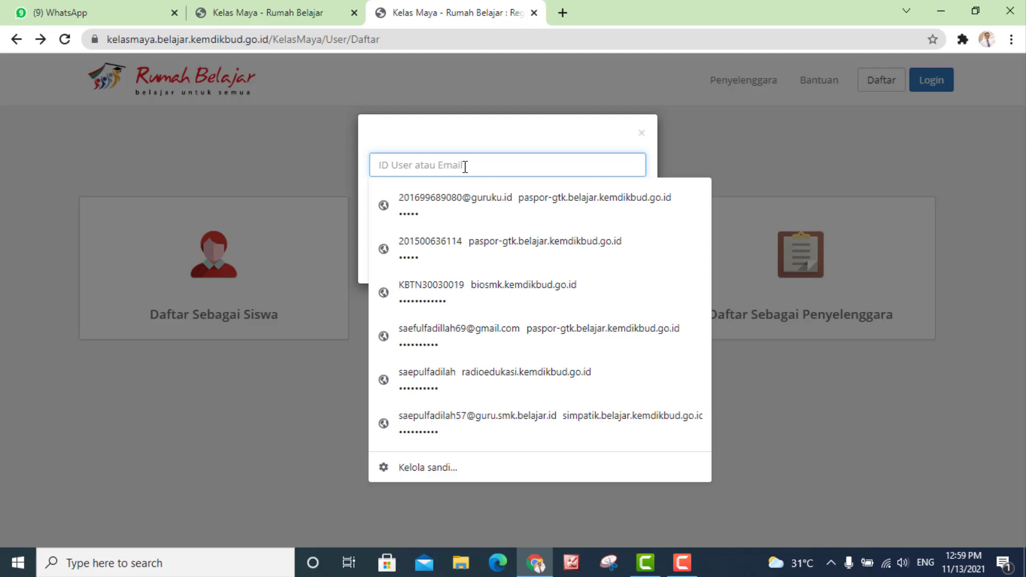
{"action": "type", "text": "s"}
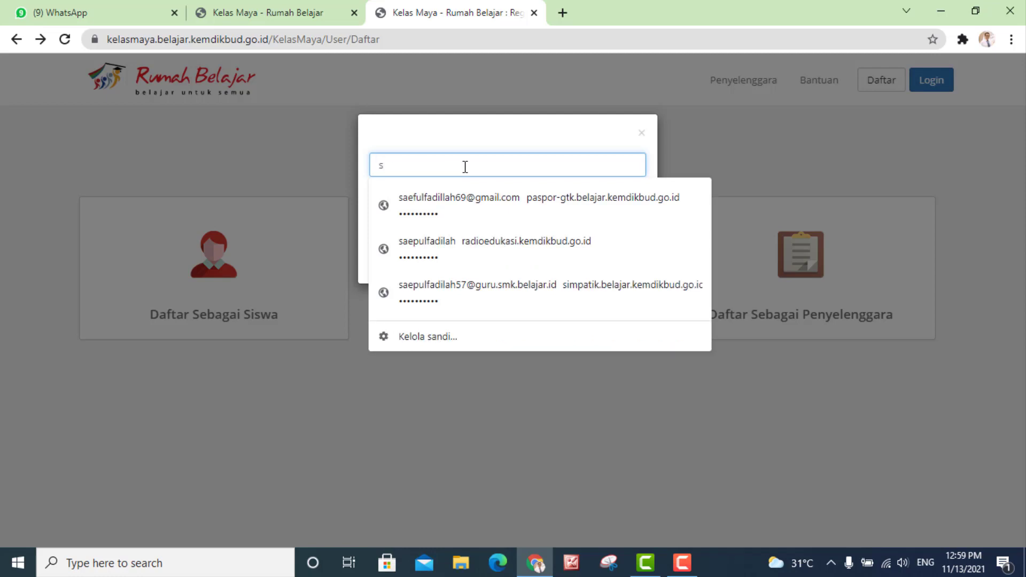
{"action": "type", "text": "aefulfadillah"}
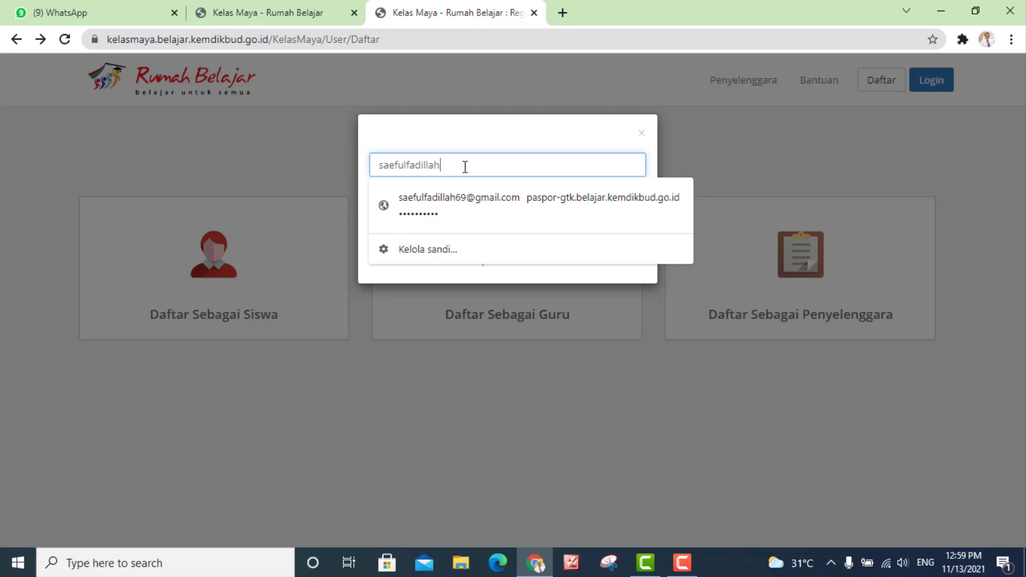
{"action": "key", "text": "Tab"}
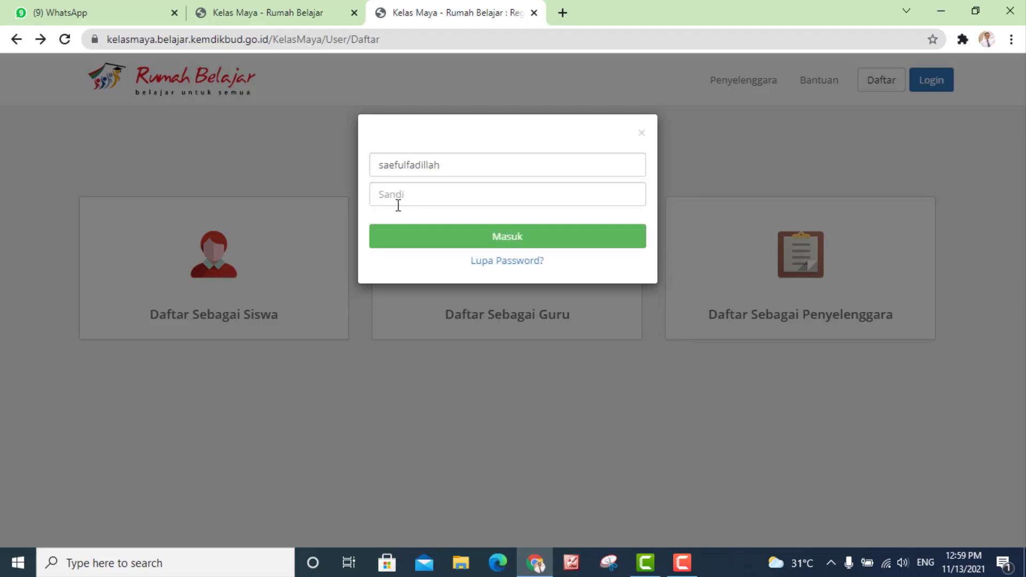
{"action": "left_click", "coordinate": [427, 198]}
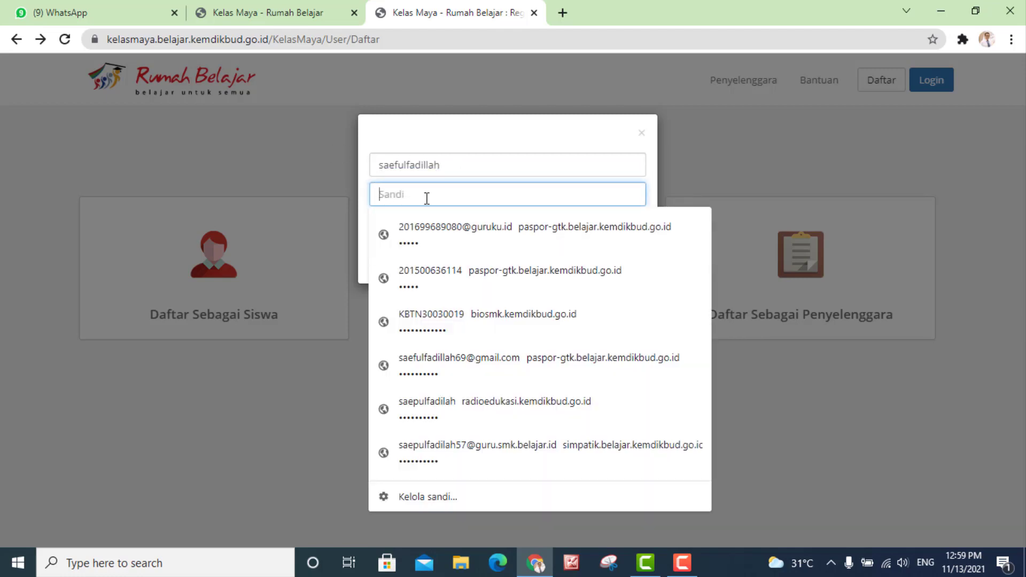
{"action": "type", "text": "*********"}
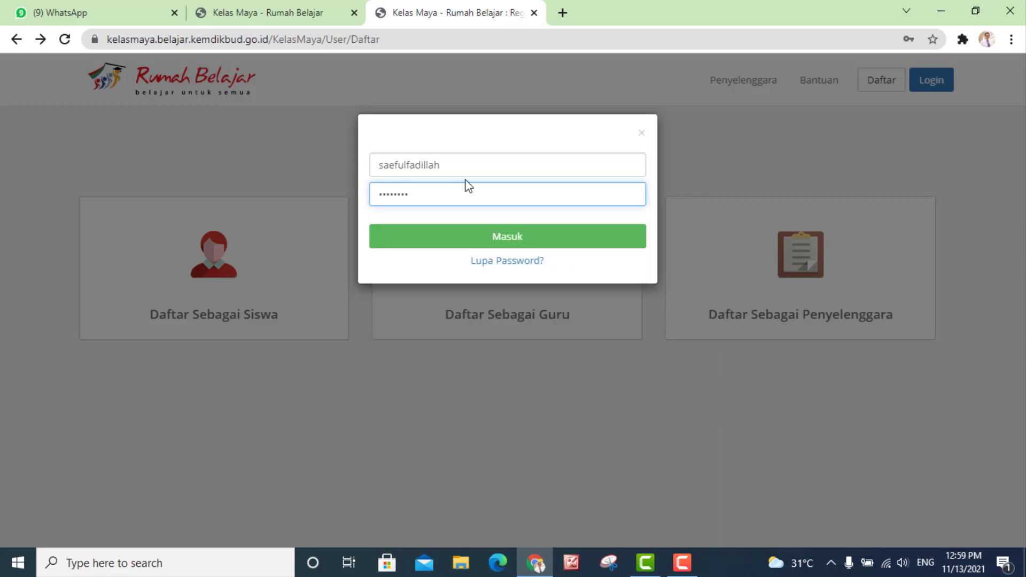
{"action": "left_click", "coordinate": [513, 240]}
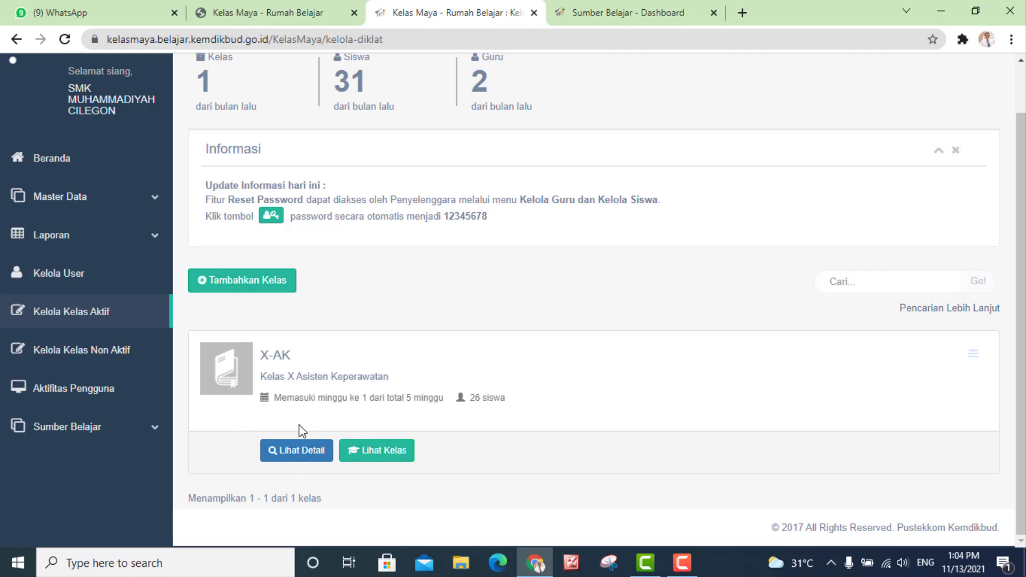
- Add a class titled X-KI, short description 'Kelas X-KI', description 'Kelas X Kompetensio Keahlian Kimia Industri'
{"action": "left_click", "coordinate": [224, 289]}
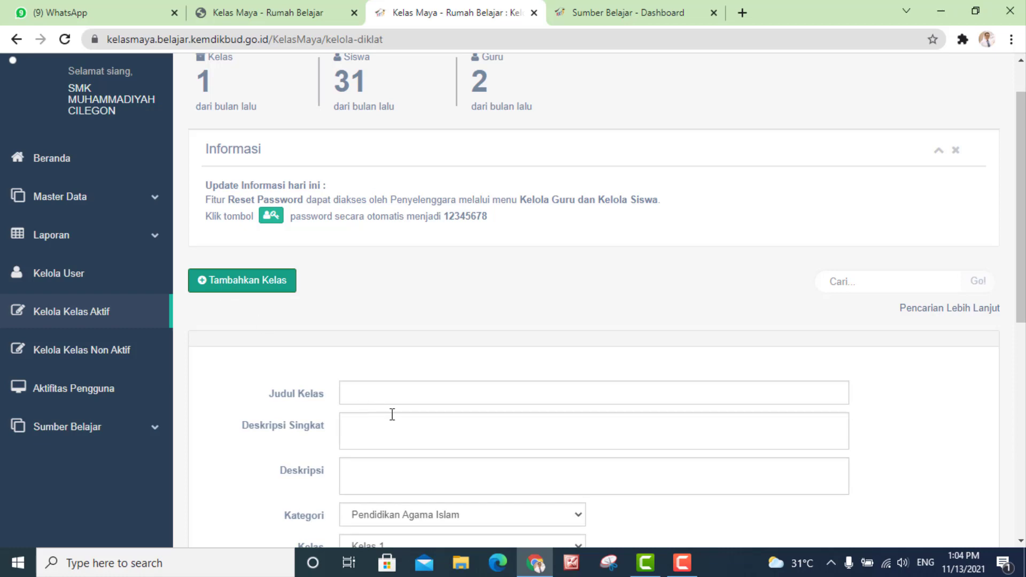
{"action": "scroll", "coordinate": [396, 416], "scroll_direction": "down", "scroll_amount": 1}
{"action": "scroll", "coordinate": [402, 416], "scroll_direction": "down", "scroll_amount": 2}
{"action": "left_click", "coordinate": [407, 246]}
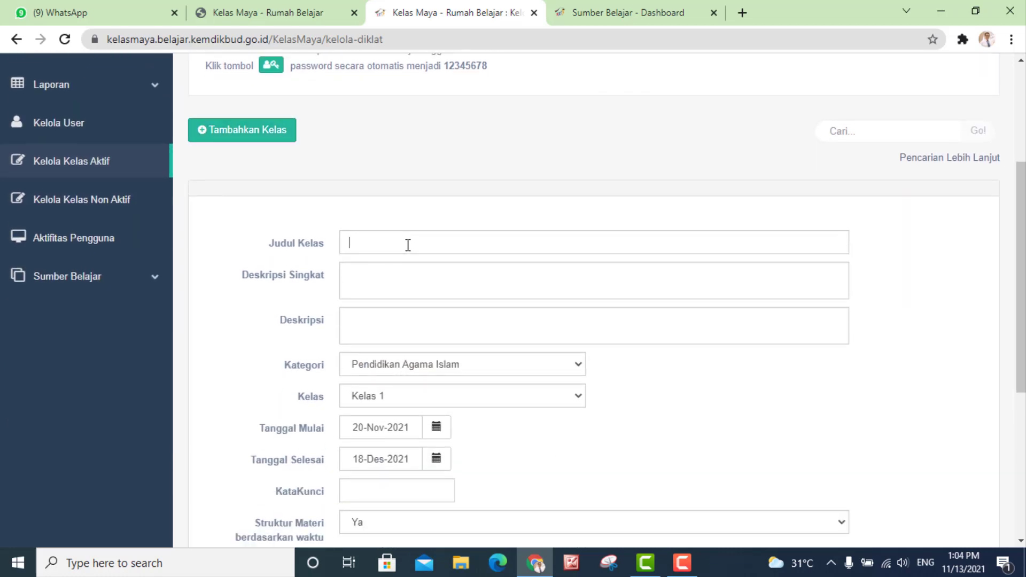
{"action": "type", "text": "X-KI"}
{"action": "left_click", "coordinate": [405, 280]}
{"action": "type", "text": "Kelas X-KI"}
{"action": "key", "text": "Tab"}
{"action": "type", "text": "Kelas X Kompetensio Keahlian Kimia Industri"}
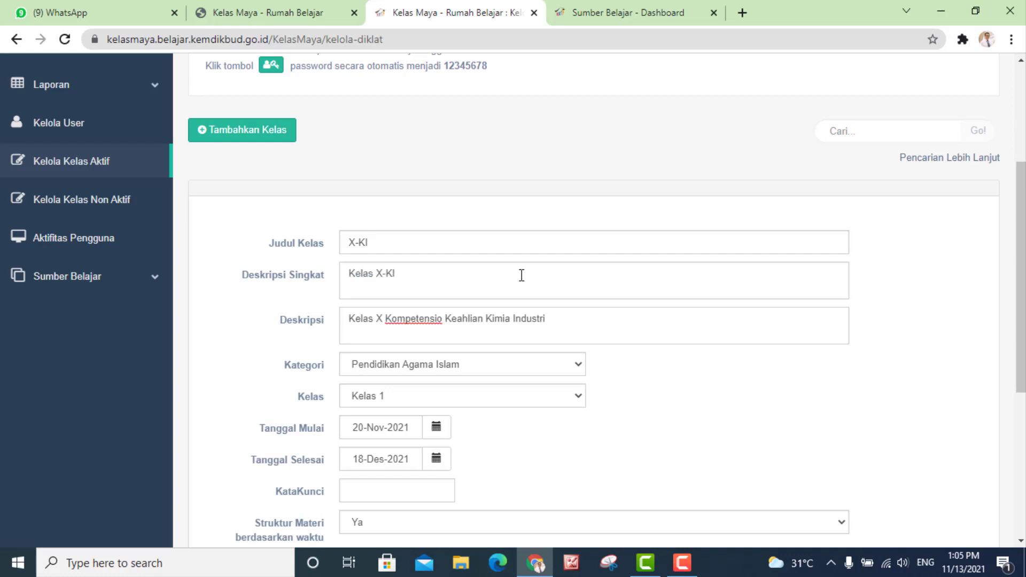
{"action": "scroll", "coordinate": [521, 275], "scroll_direction": "down", "scroll_amount": 1}
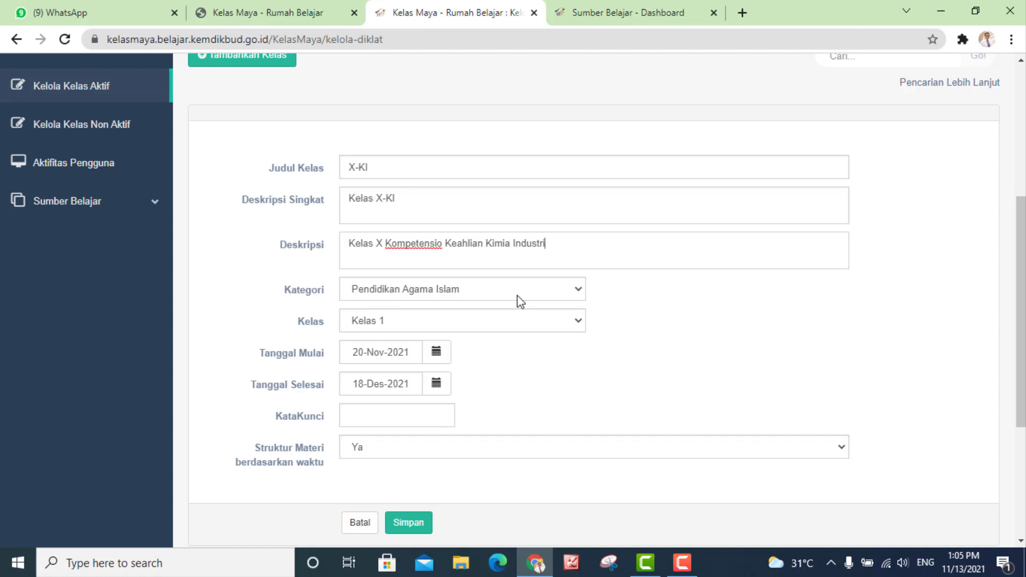
- Choose Sejarah Indonesia as the class category
{"action": "left_click", "coordinate": [579, 292]}
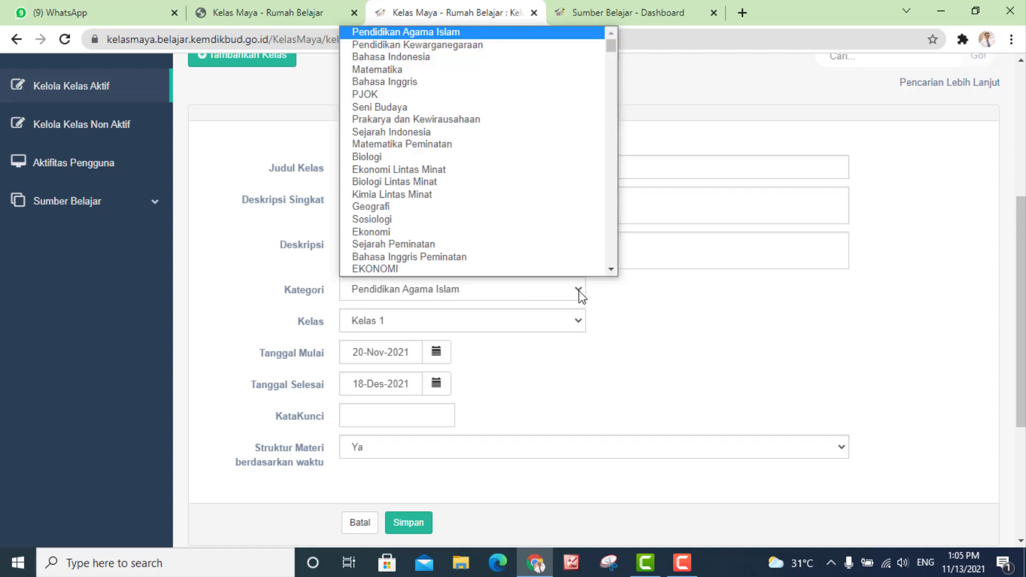
{"action": "scroll", "coordinate": [532, 219], "scroll_direction": "down", "scroll_amount": 5}
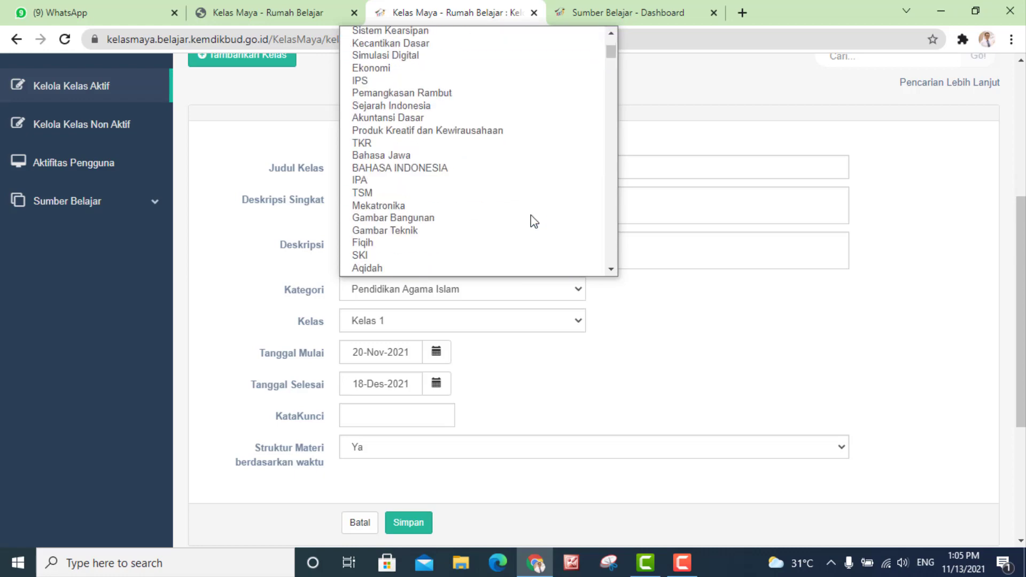
{"action": "scroll", "coordinate": [531, 215], "scroll_direction": "down", "scroll_amount": 8}
{"action": "scroll", "coordinate": [531, 215], "scroll_direction": "up", "scroll_amount": 12}
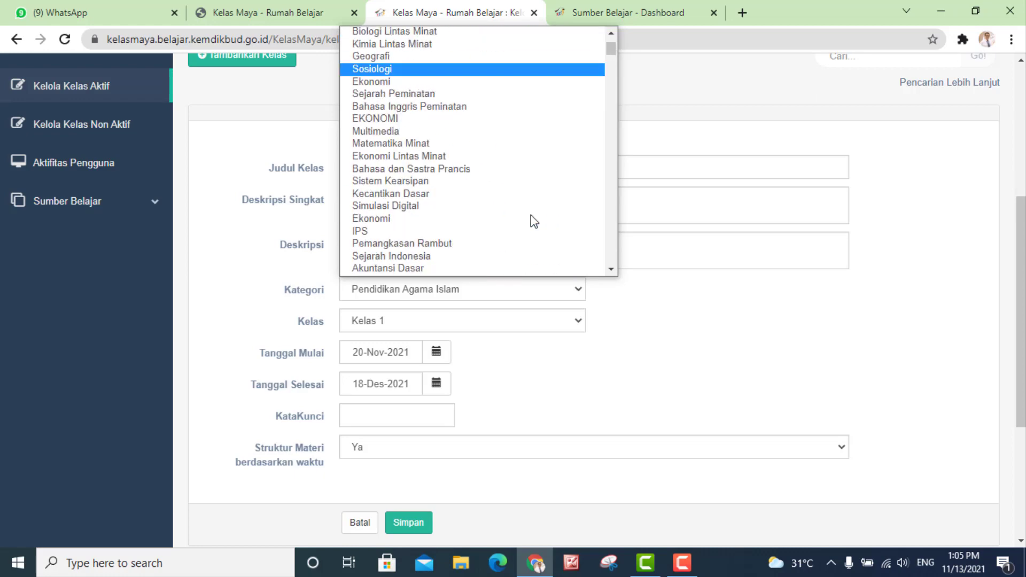
{"action": "scroll", "coordinate": [531, 215], "scroll_direction": "down", "scroll_amount": 10}
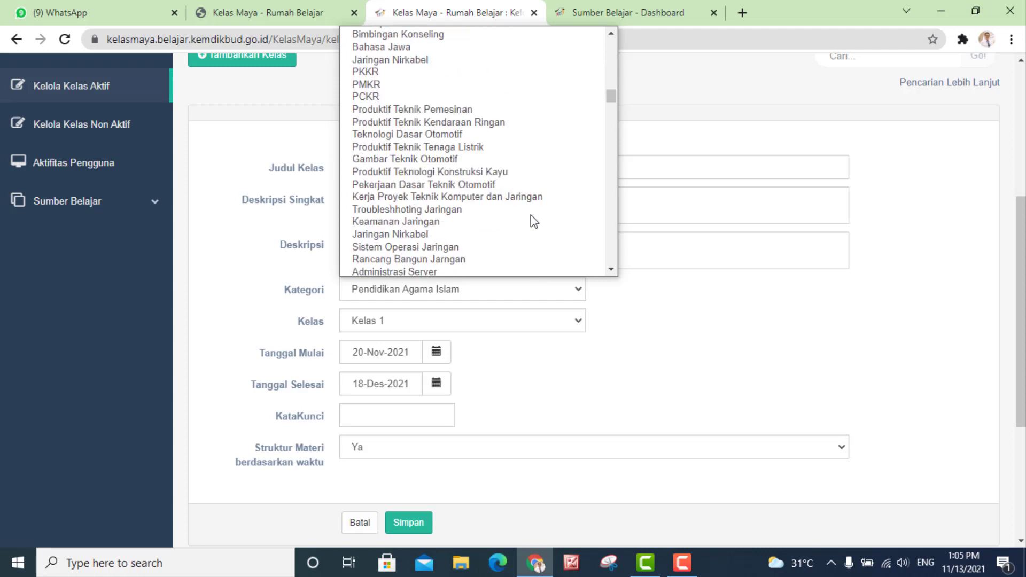
{"action": "scroll", "coordinate": [533, 220], "scroll_direction": "up", "scroll_amount": 15}
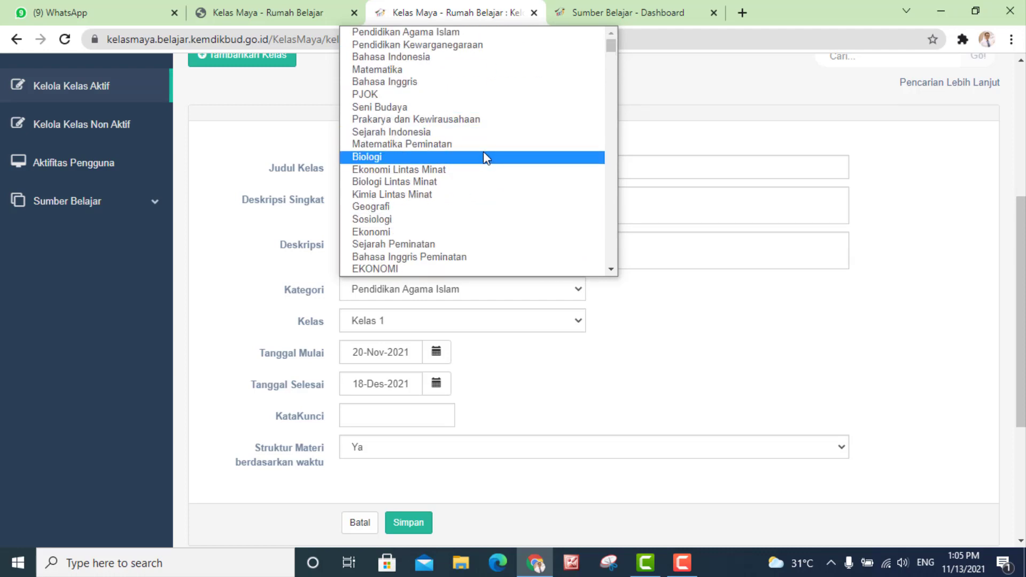
{"action": "left_click", "coordinate": [425, 132]}
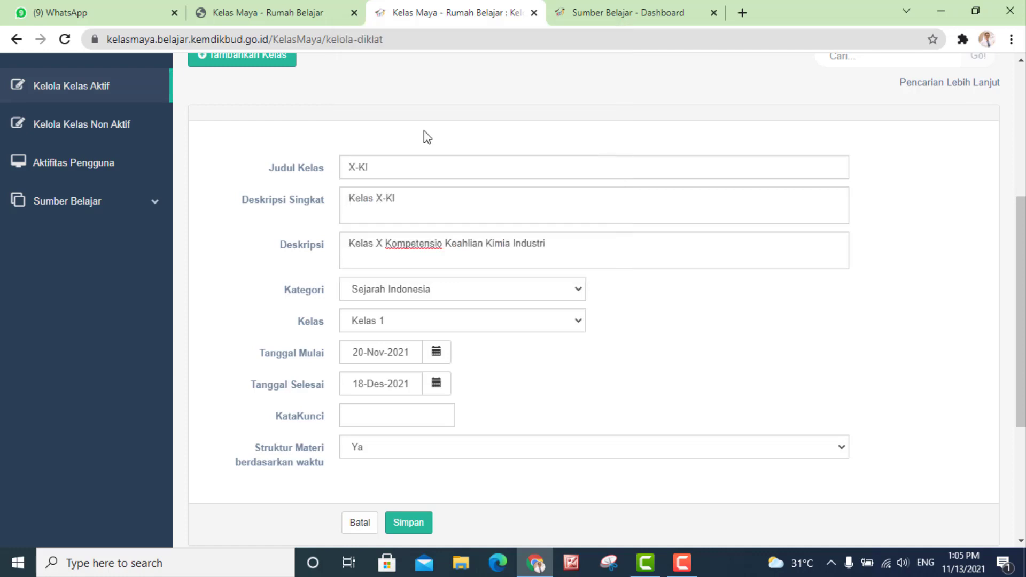
- Set the class grade level to Kelas 10
{"action": "left_click", "coordinate": [580, 322]}
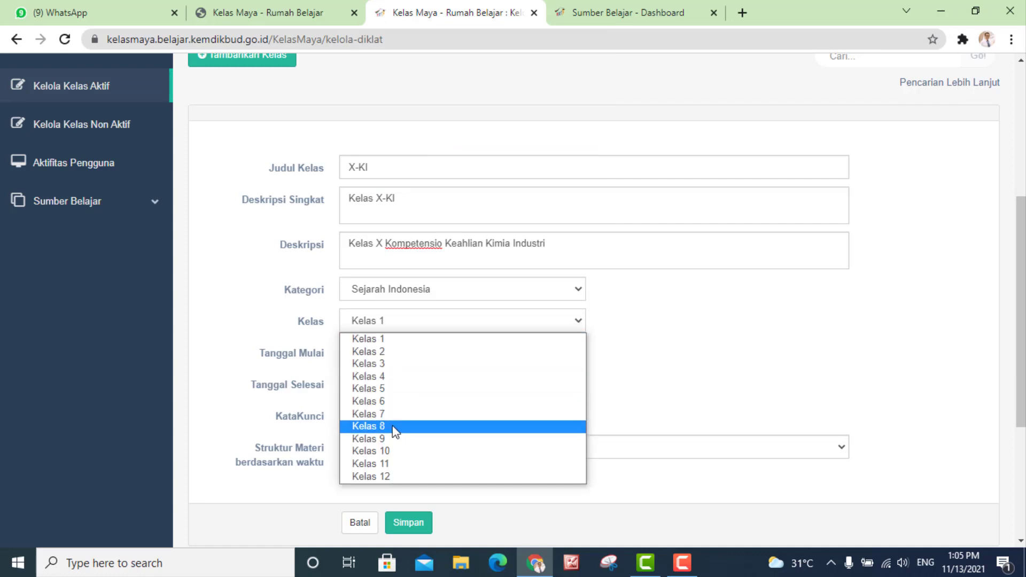
{"action": "left_click", "coordinate": [397, 450]}
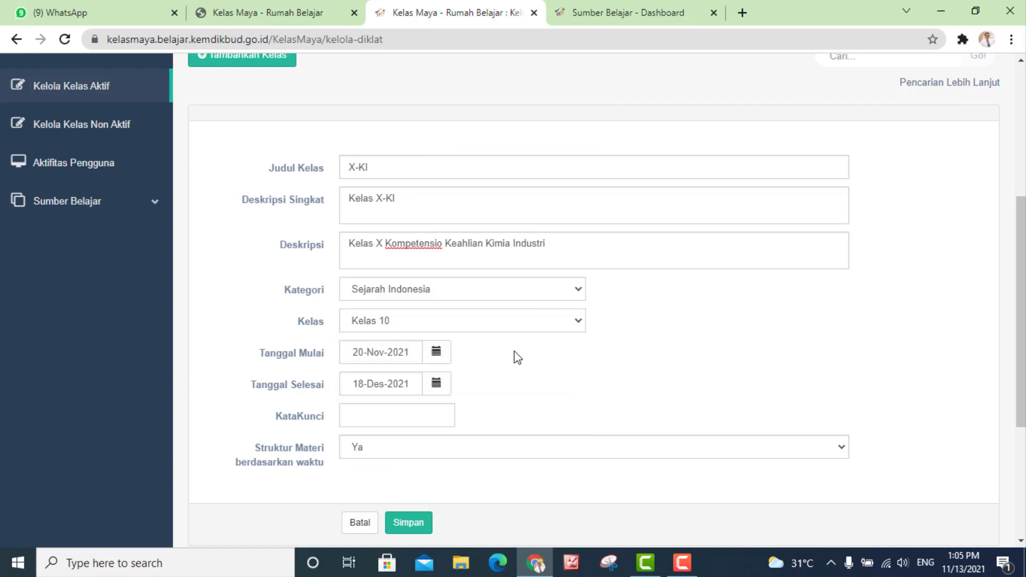
{"action": "scroll", "coordinate": [513, 355], "scroll_direction": "down", "scroll_amount": 1}
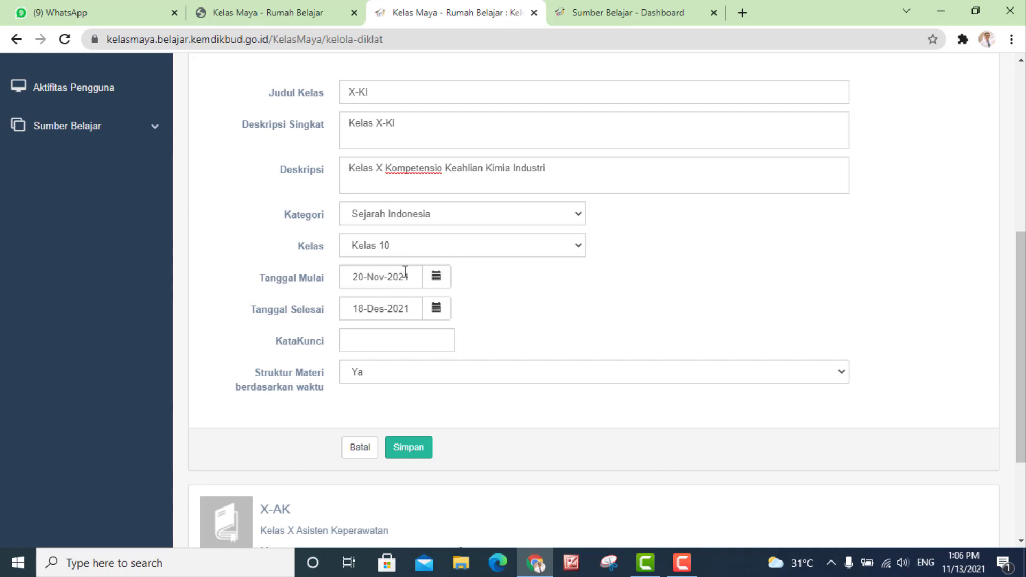
- Set the class dates from 15 November to 19 November 2021 using the calendars
{"action": "left_click", "coordinate": [437, 284]}
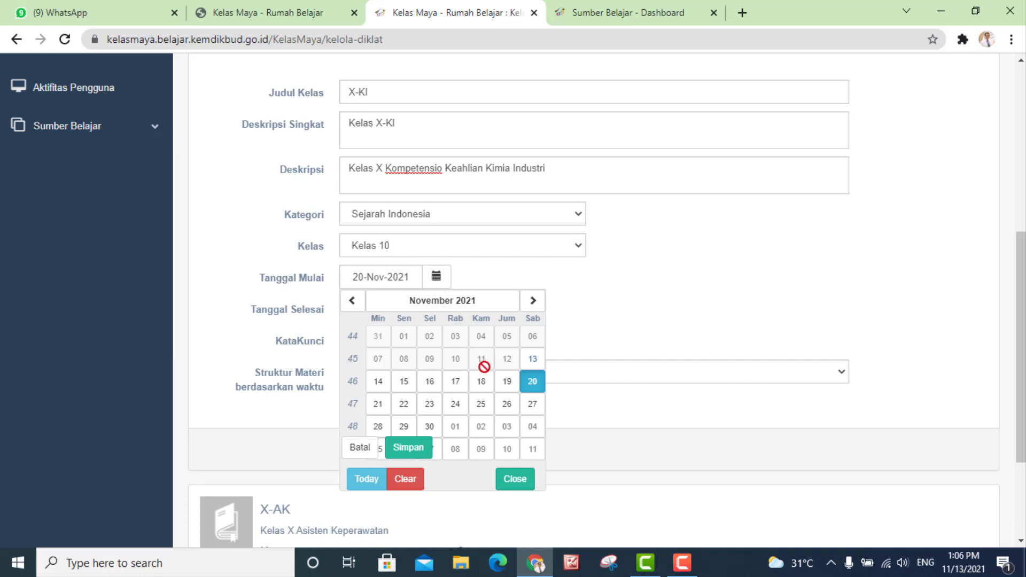
{"action": "left_click", "coordinate": [409, 389]}
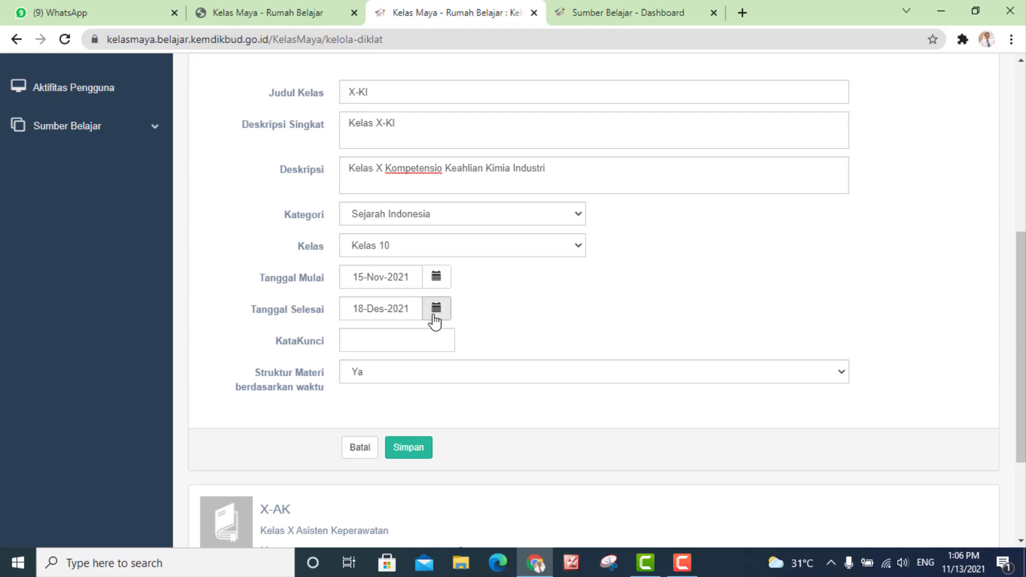
{"action": "left_click", "coordinate": [436, 309]}
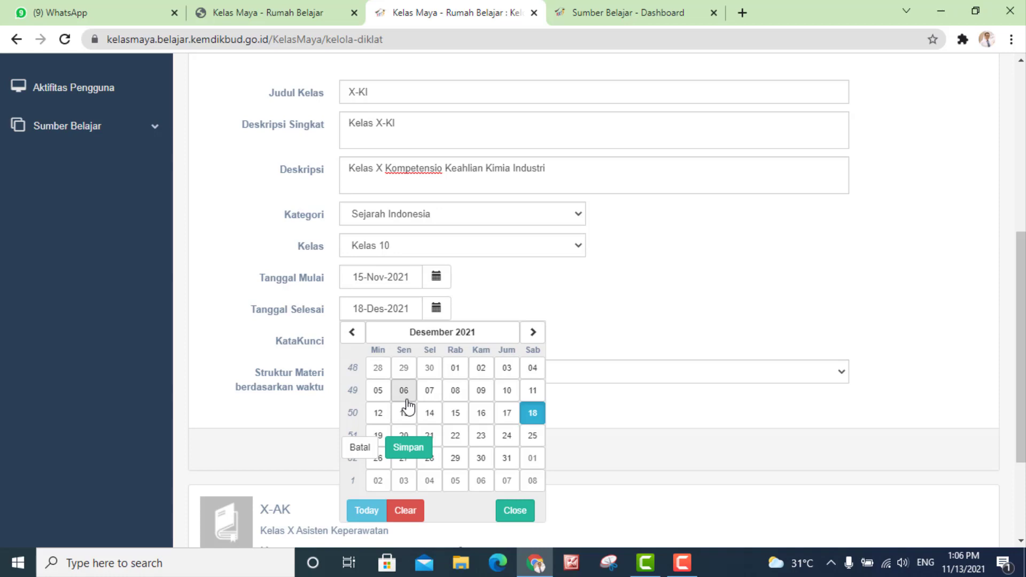
{"action": "left_click", "coordinate": [352, 333]}
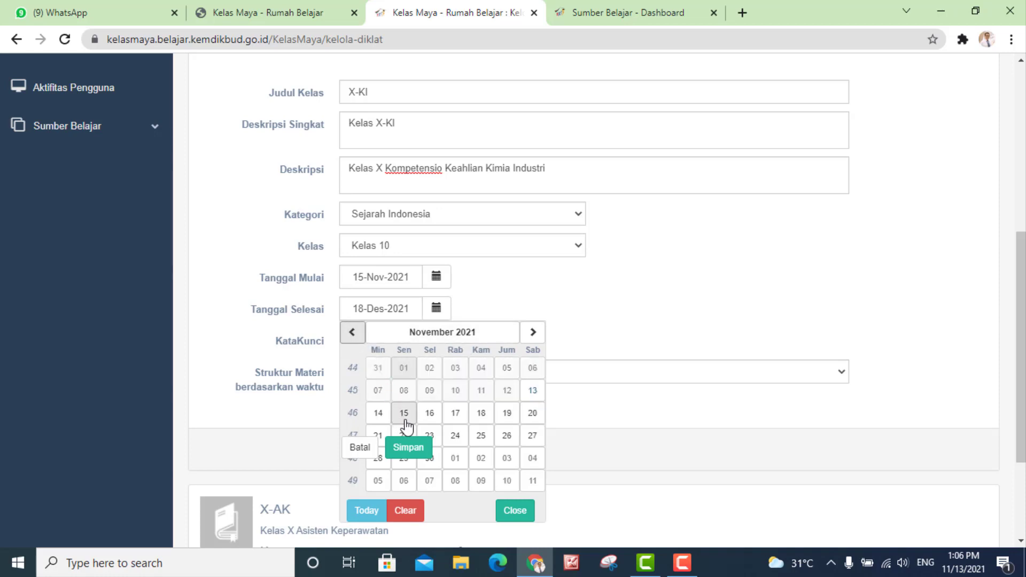
{"action": "scroll", "coordinate": [428, 422], "scroll_direction": "down", "scroll_amount": 1}
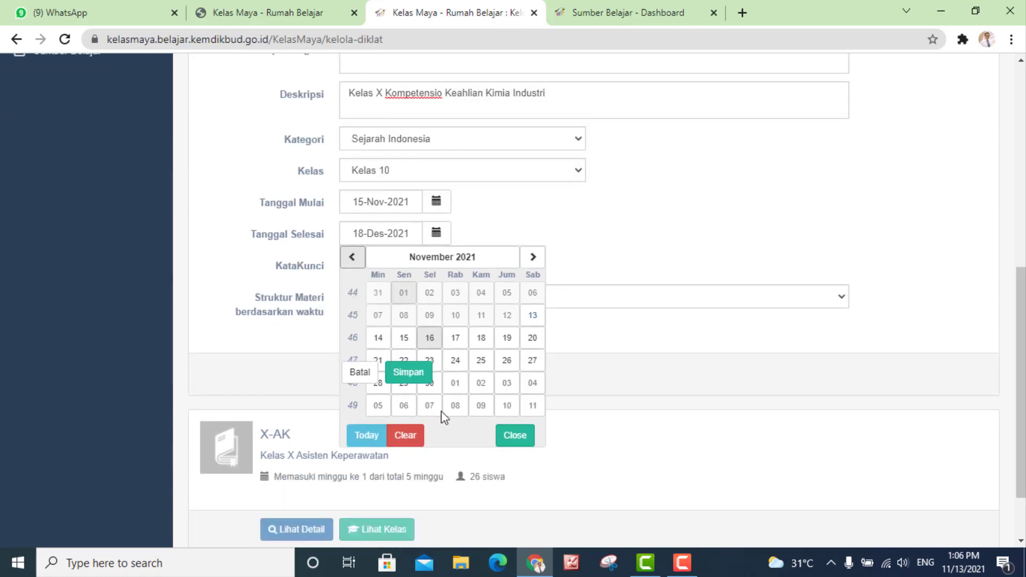
{"action": "left_click", "coordinate": [507, 338]}
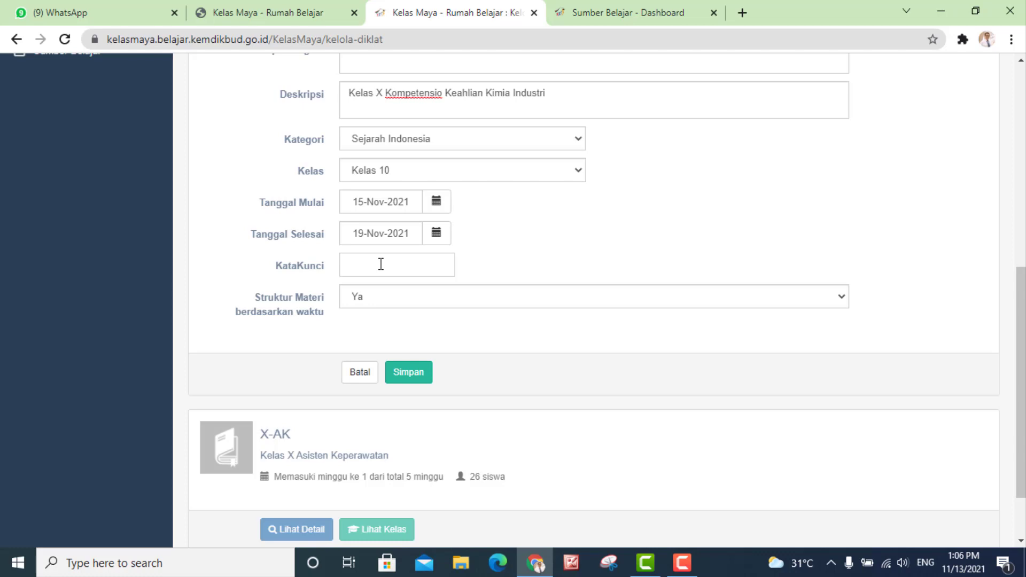
- Enter the keyword pertemuan2 and review the class form
{"action": "type", "text": "pertemuan2"}
{"action": "scroll", "coordinate": [502, 259], "scroll_direction": "up", "scroll_amount": 1}
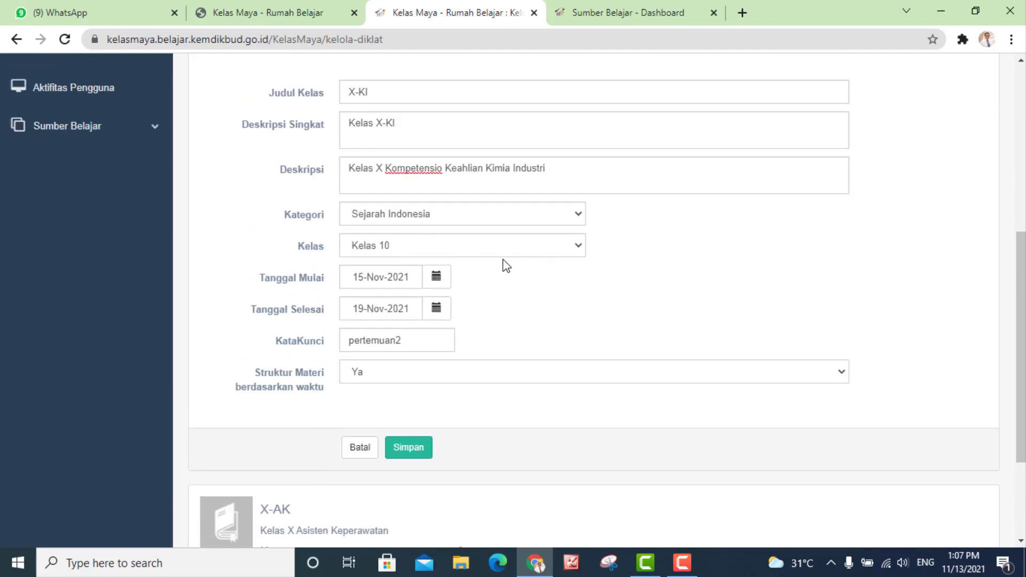
{"action": "scroll", "coordinate": [502, 259], "scroll_direction": "up", "scroll_amount": 1}
{"action": "scroll", "coordinate": [502, 259], "scroll_direction": "up", "scroll_amount": 1}
{"action": "scroll", "coordinate": [503, 259], "scroll_direction": "down", "scroll_amount": 2}
{"action": "scroll", "coordinate": [498, 265], "scroll_direction": "up", "scroll_amount": 3}
{"action": "scroll", "coordinate": [408, 291], "scroll_direction": "down", "scroll_amount": 6}
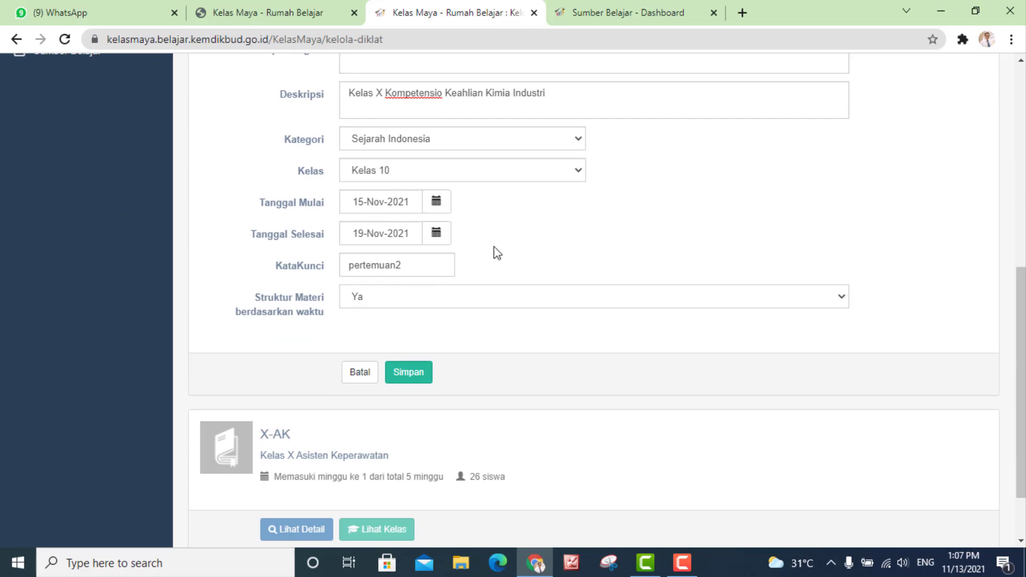
{"action": "scroll", "coordinate": [545, 264], "scroll_direction": "down", "scroll_amount": 2}
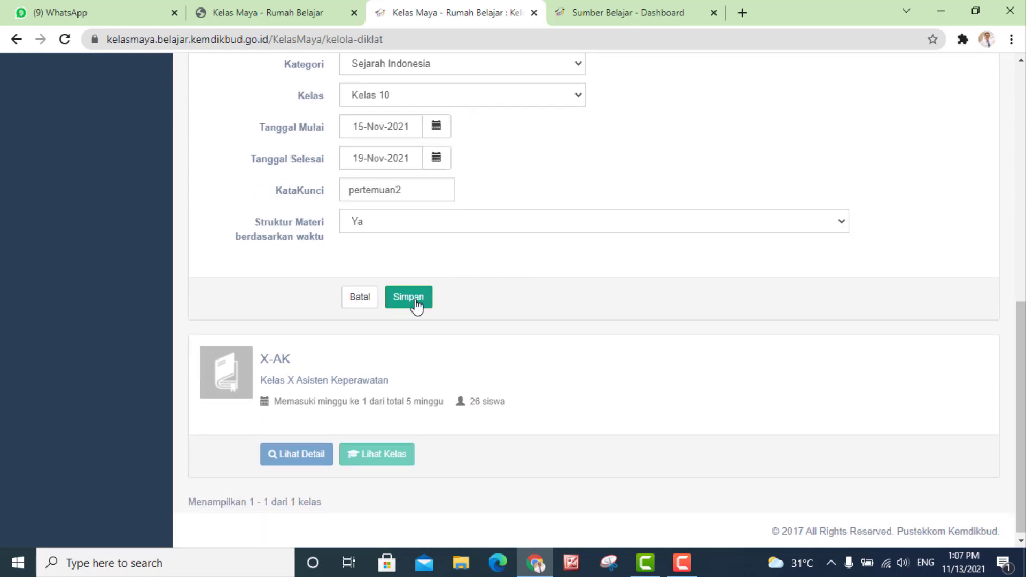
- Save the new X-KI class and scroll through its form
{"action": "left_click", "coordinate": [416, 306]}
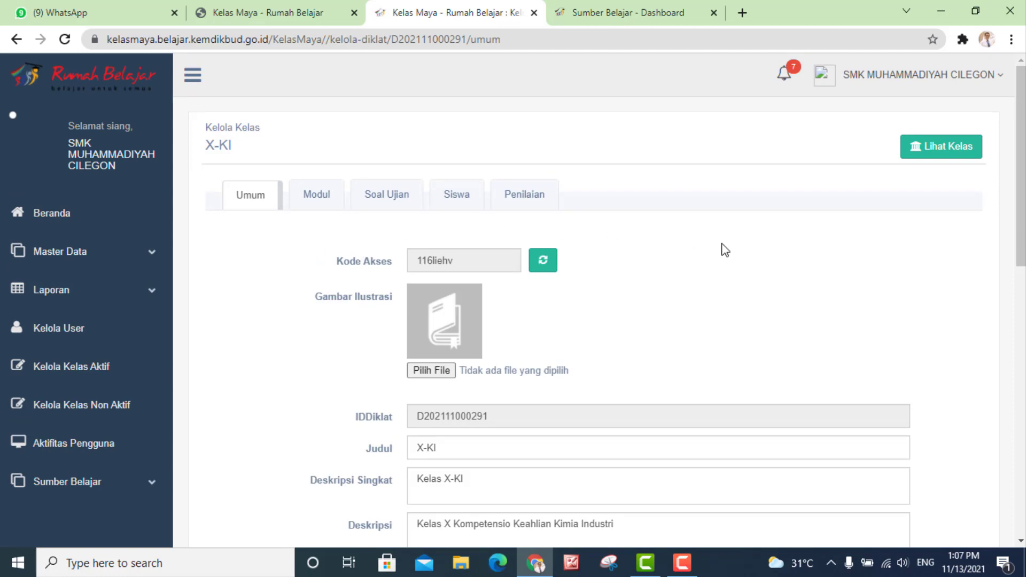
{"action": "scroll", "coordinate": [724, 249], "scroll_direction": "down", "scroll_amount": 3}
{"action": "scroll", "coordinate": [724, 249], "scroll_direction": "down", "scroll_amount": 1}
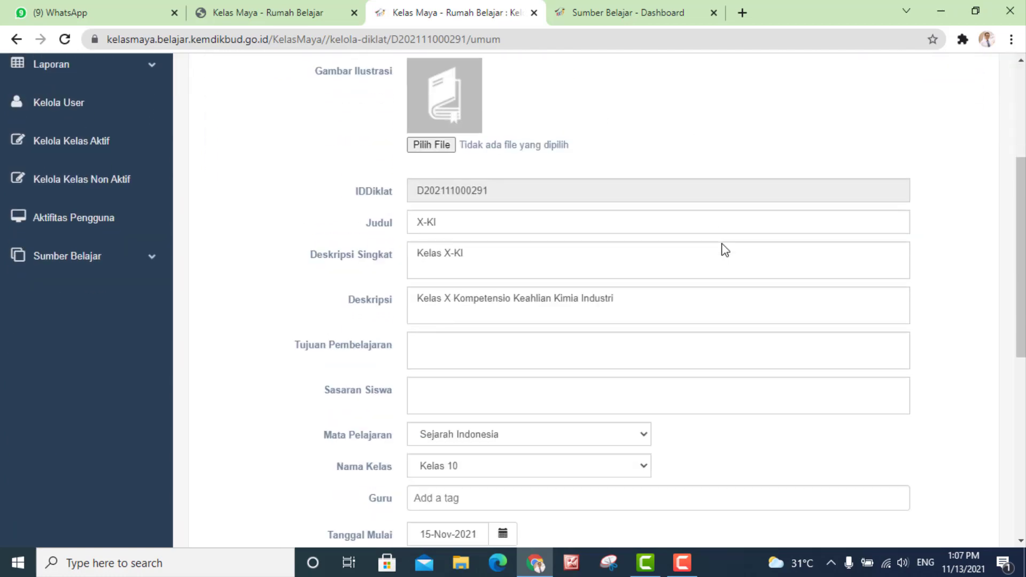
{"action": "scroll", "coordinate": [724, 250], "scroll_direction": "down", "scroll_amount": 1}
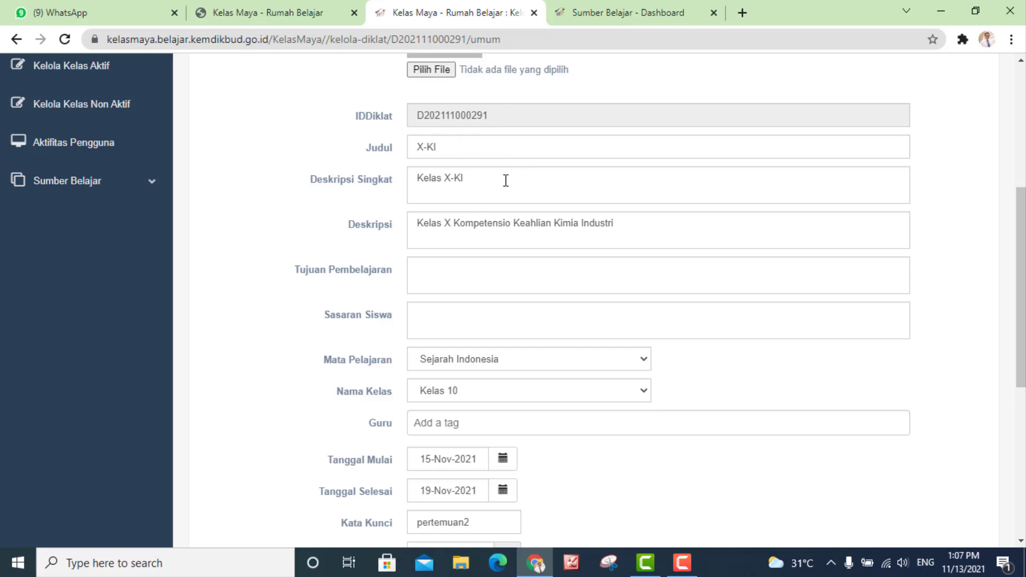
{"action": "scroll", "coordinate": [430, 138], "scroll_direction": "down", "scroll_amount": 1}
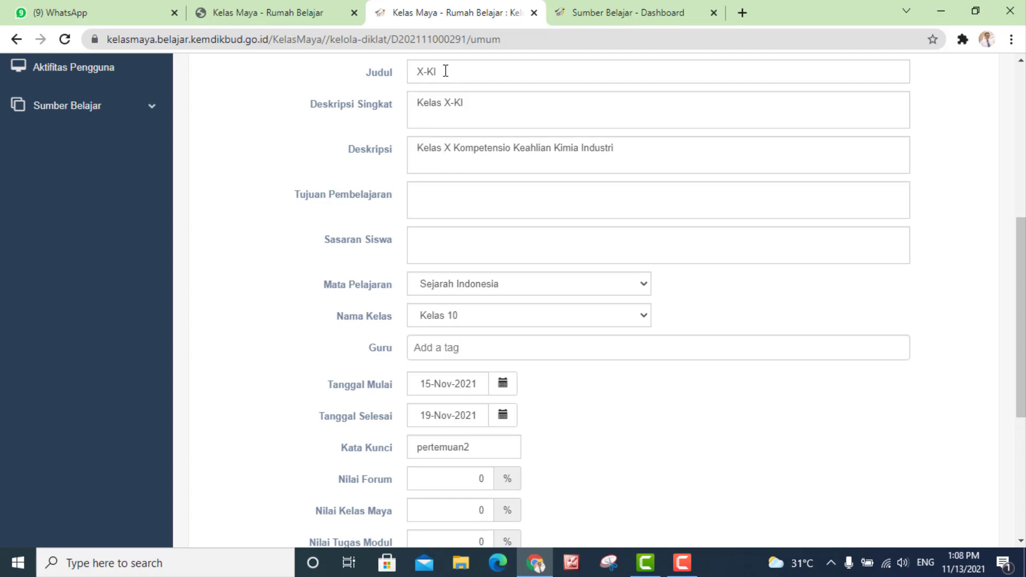
{"action": "scroll", "coordinate": [445, 71], "scroll_direction": "up", "scroll_amount": 1}
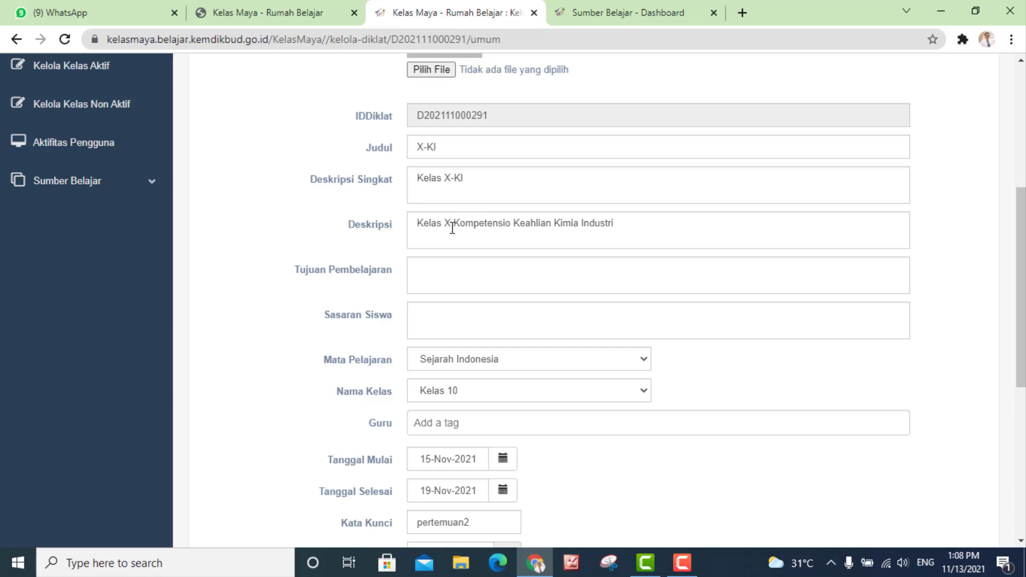
{"action": "scroll", "coordinate": [521, 248], "scroll_direction": "down", "scroll_amount": 1}
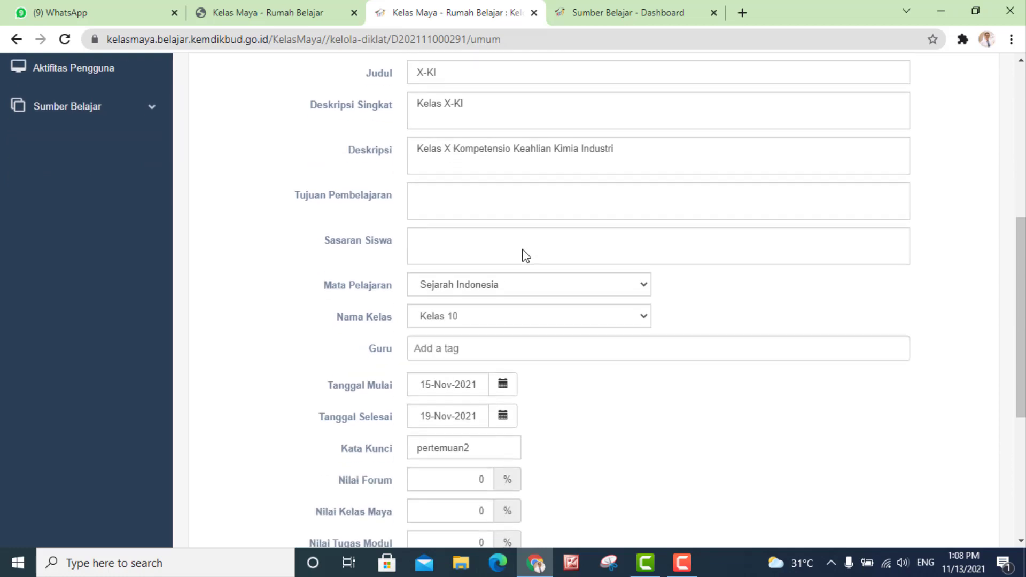
- Check the Tujuan Pembelajaran and Guru fields, leaving Guru without a tag
{"action": "left_click", "coordinate": [493, 201]}
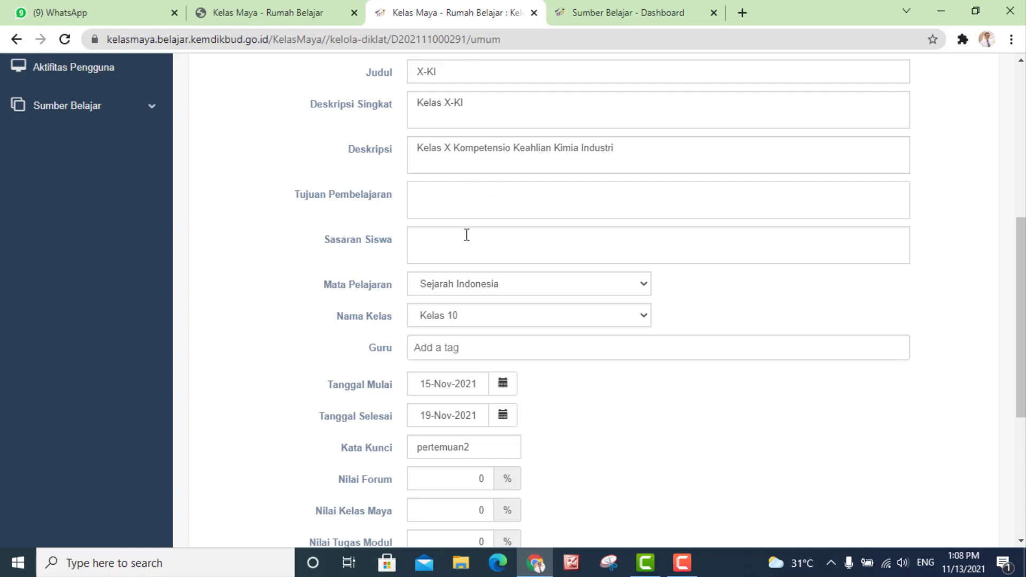
{"action": "scroll", "coordinate": [466, 235], "scroll_direction": "down", "scroll_amount": 3}
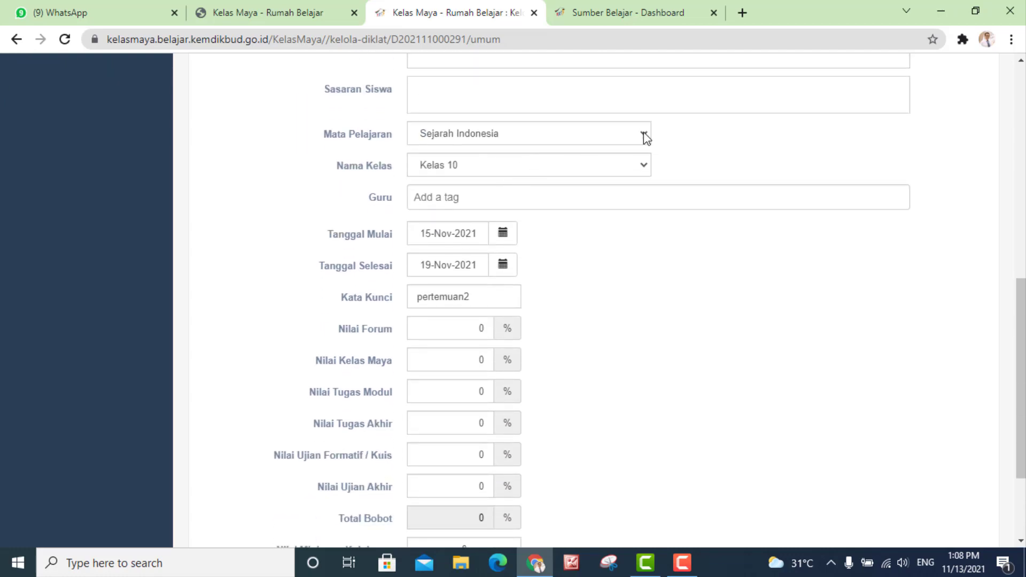
{"action": "left_click", "coordinate": [487, 199]}
{"action": "left_click", "coordinate": [590, 240]}
{"action": "scroll", "coordinate": [433, 263], "scroll_direction": "down", "scroll_amount": 1}
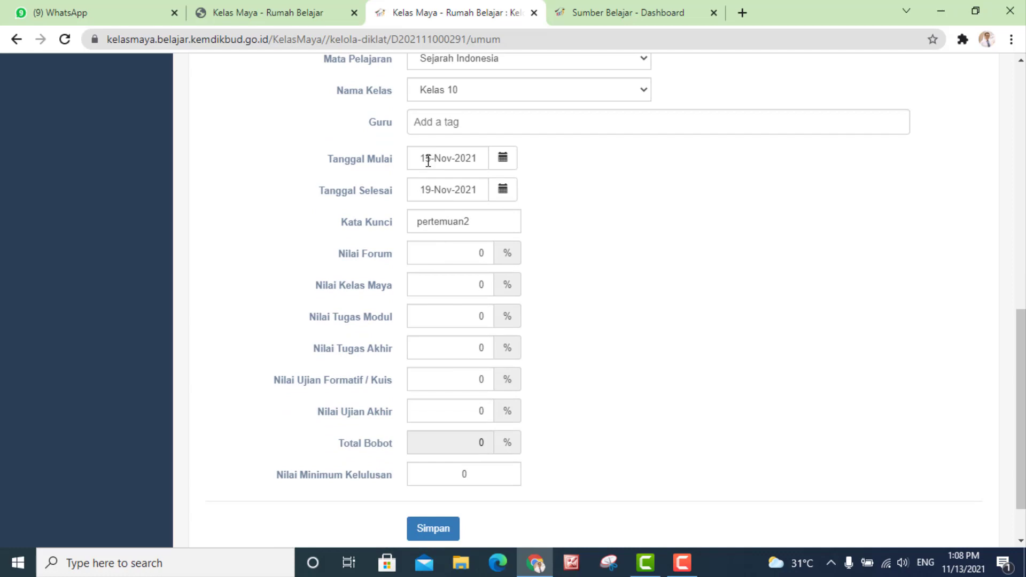
- Confirm the 15-Nov-2021 start date and pertemuan2 keyword remain unchanged
{"action": "left_click", "coordinate": [503, 160]}
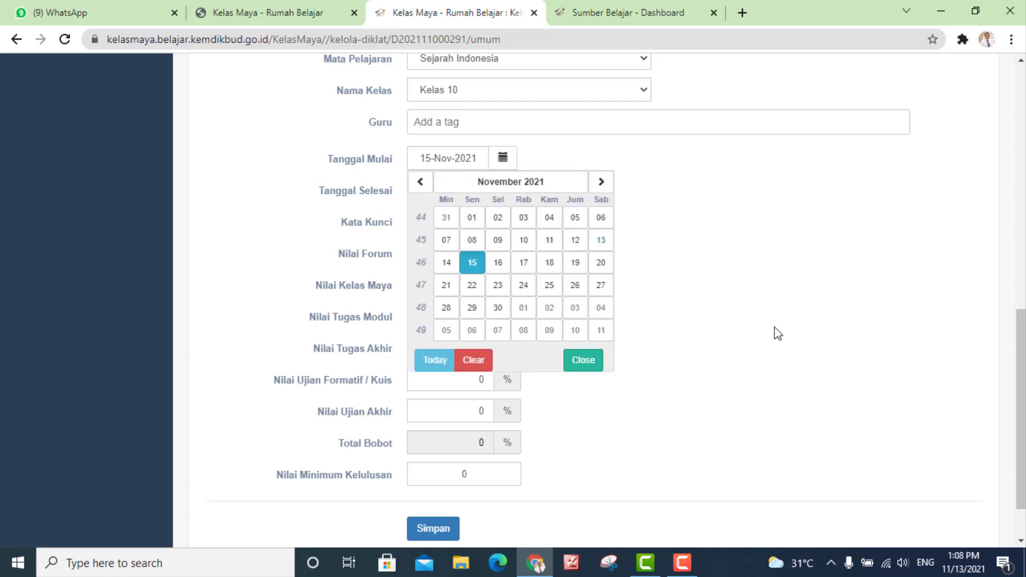
{"action": "left_click", "coordinate": [588, 361]}
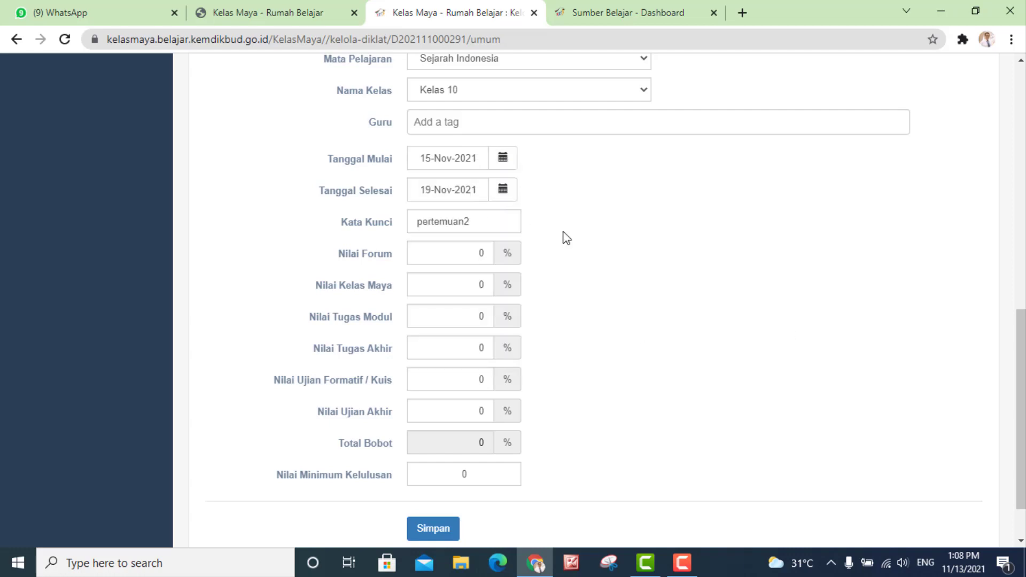
{"action": "double_click", "coordinate": [480, 224]}
{"action": "left_click", "coordinate": [495, 223]}
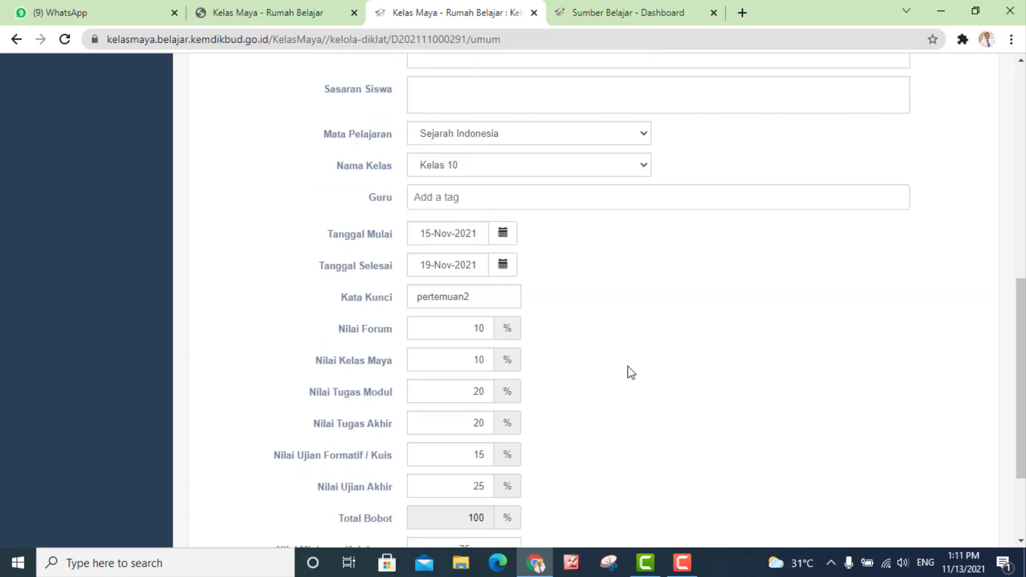
{"action": "scroll", "coordinate": [627, 374], "scroll_direction": "up", "scroll_amount": 7}
{"action": "scroll", "coordinate": [625, 376], "scroll_direction": "up", "scroll_amount": 3}
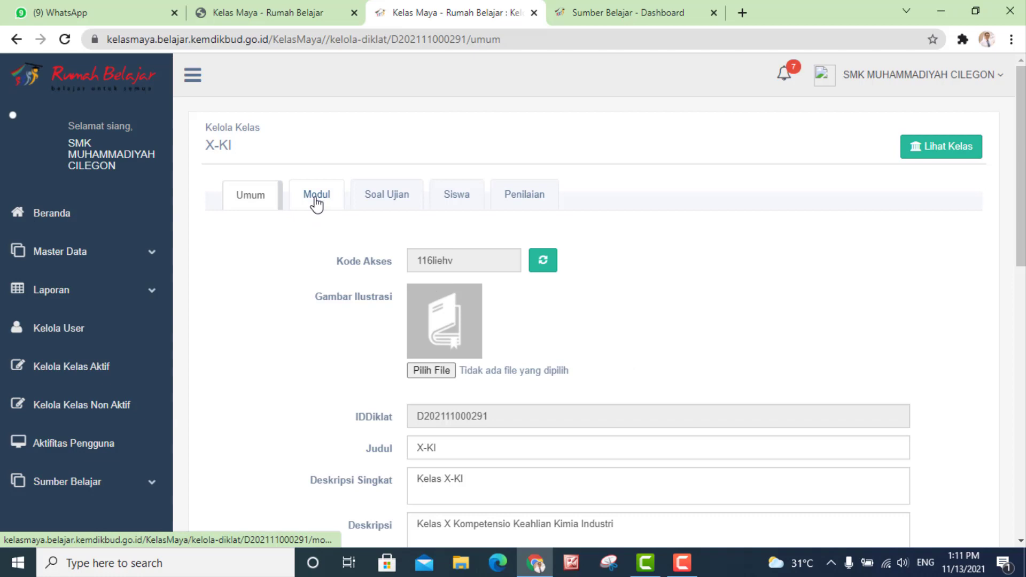
- Add a new module in the class's Modul section and name it Masa Pra Aksara
{"action": "left_click", "coordinate": [316, 198]}
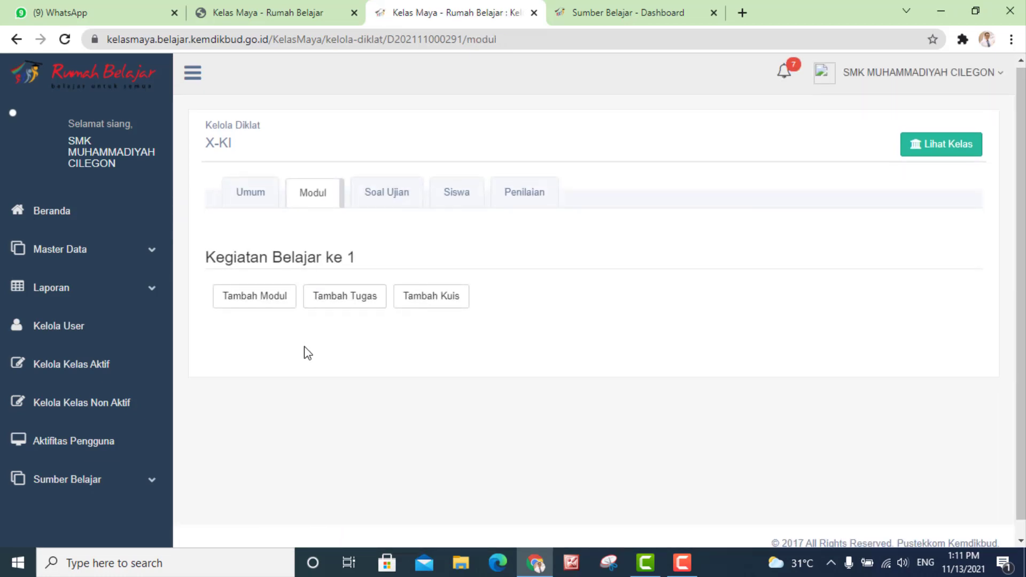
{"action": "scroll", "coordinate": [306, 353], "scroll_direction": "down", "scroll_amount": 1}
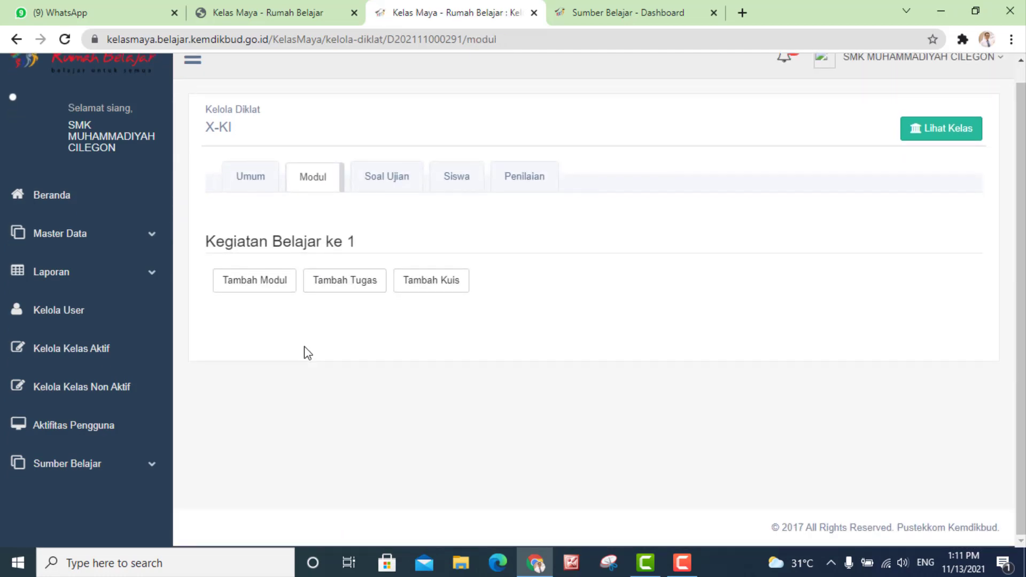
{"action": "left_click", "coordinate": [266, 292]}
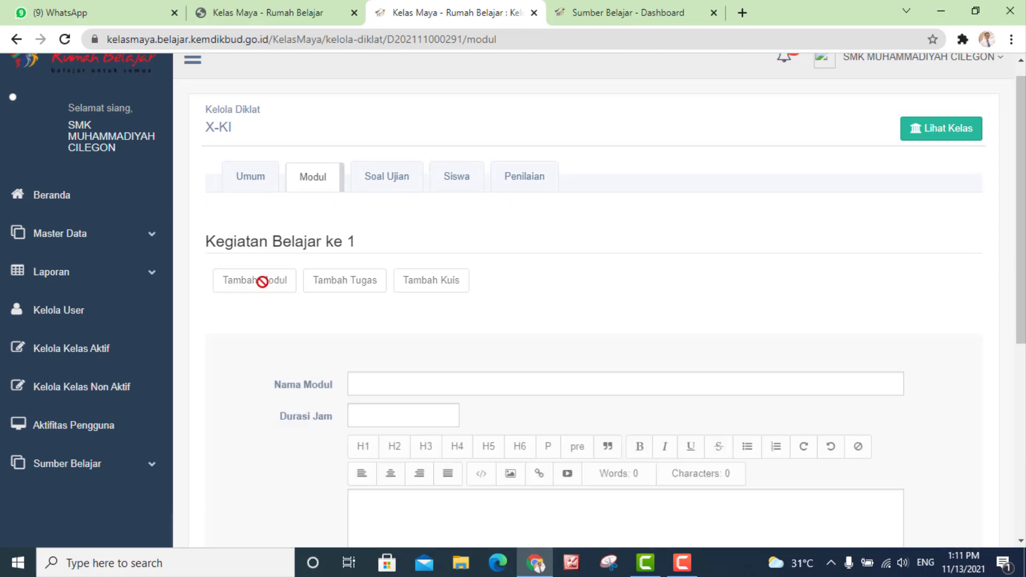
{"action": "scroll", "coordinate": [258, 415], "scroll_direction": "down", "scroll_amount": 3}
{"action": "scroll", "coordinate": [257, 416], "scroll_direction": "down", "scroll_amount": 2}
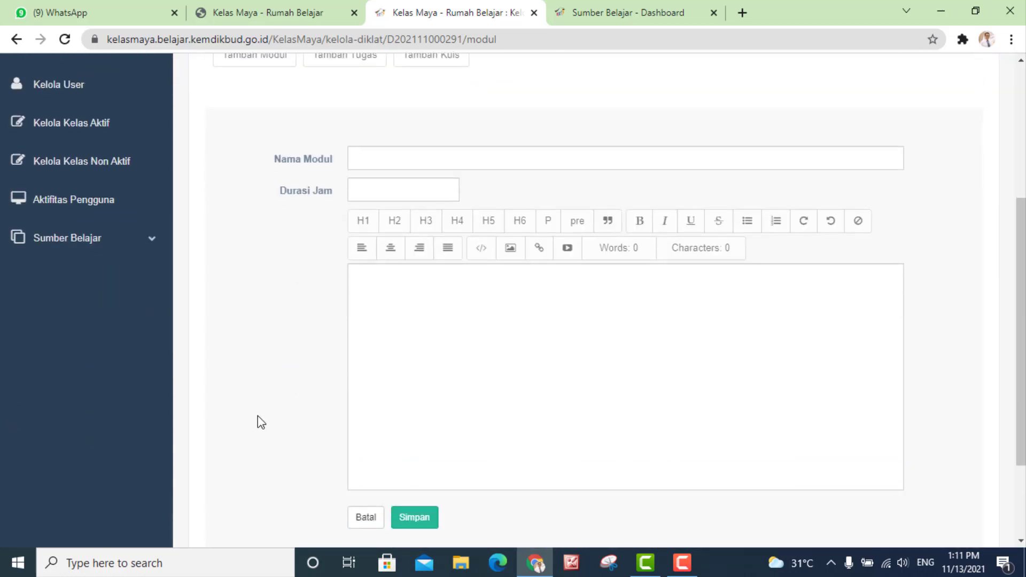
{"action": "scroll", "coordinate": [258, 416], "scroll_direction": "up", "scroll_amount": 2}
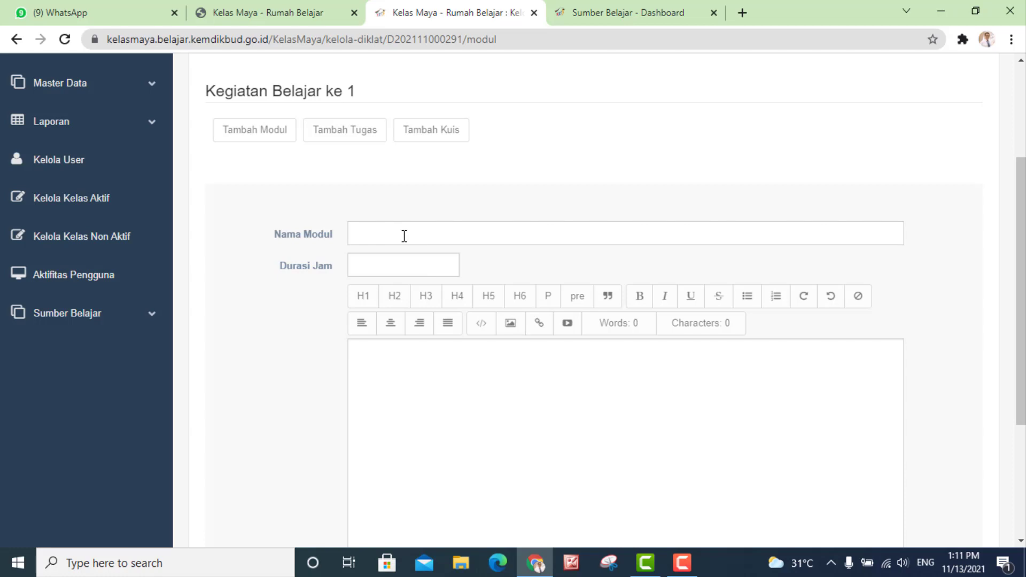
{"action": "type", "text": "Masa Pra Tksara"}
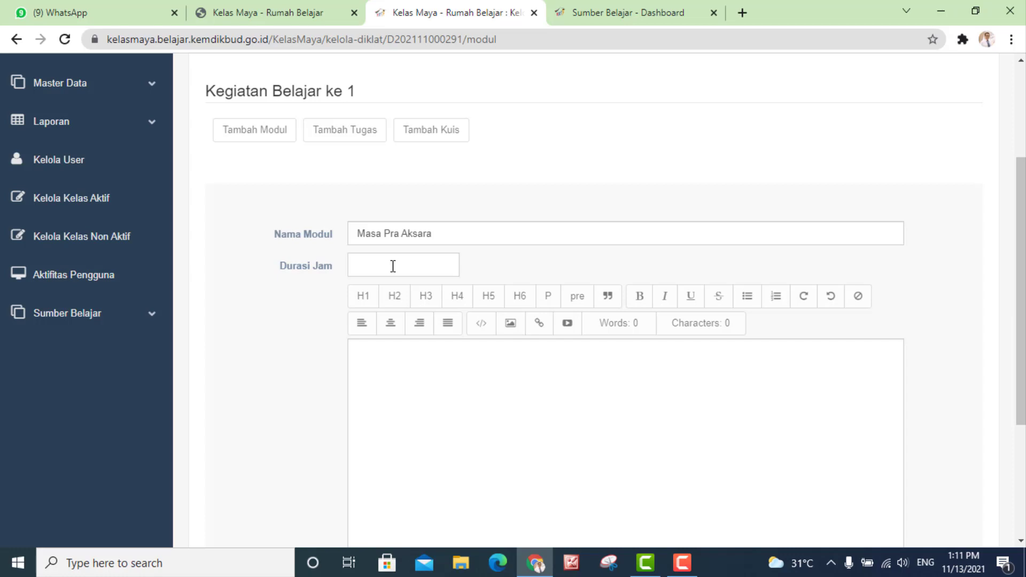
- Set the module duration to 3 and write 'Modul Masa Pra-Aksara di Indonesia' in the description
{"action": "type", "text": "3"}
{"action": "left_click", "coordinate": [423, 370]}
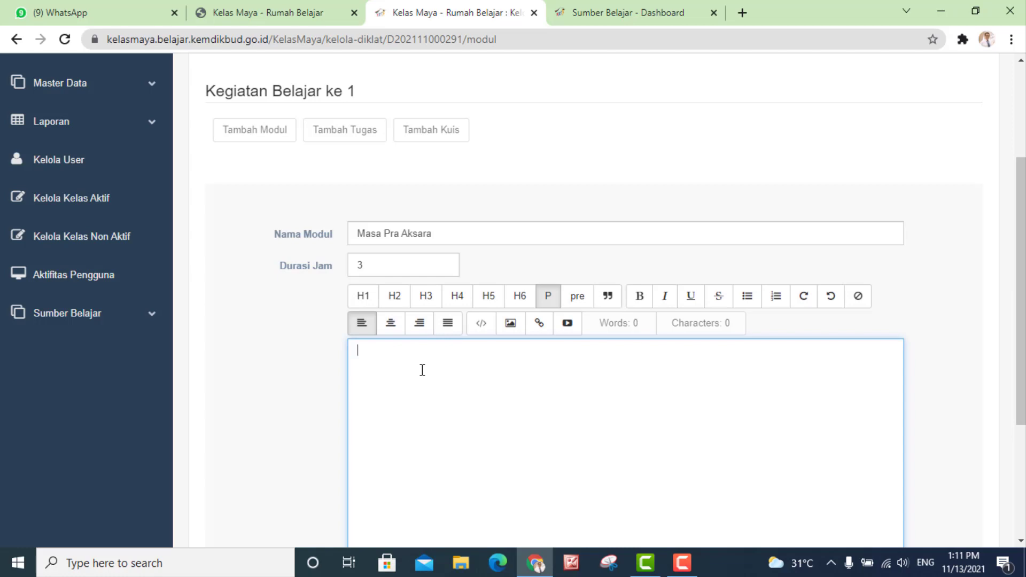
{"action": "scroll", "coordinate": [423, 369], "scroll_direction": "down", "scroll_amount": 1}
{"action": "scroll", "coordinate": [416, 316], "scroll_direction": "down", "scroll_amount": 1}
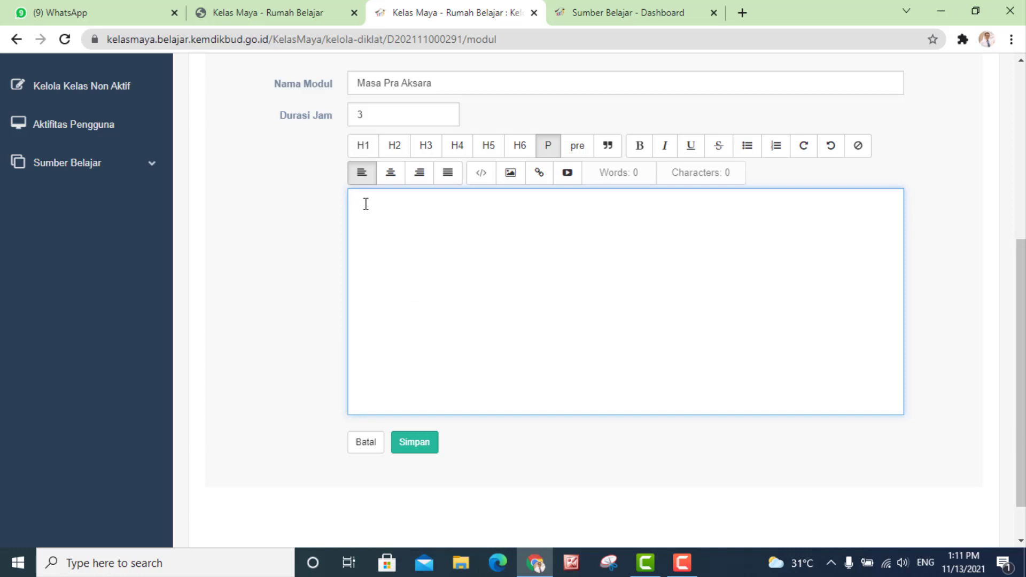
{"action": "type", "text": "Modul Masa Pra"}
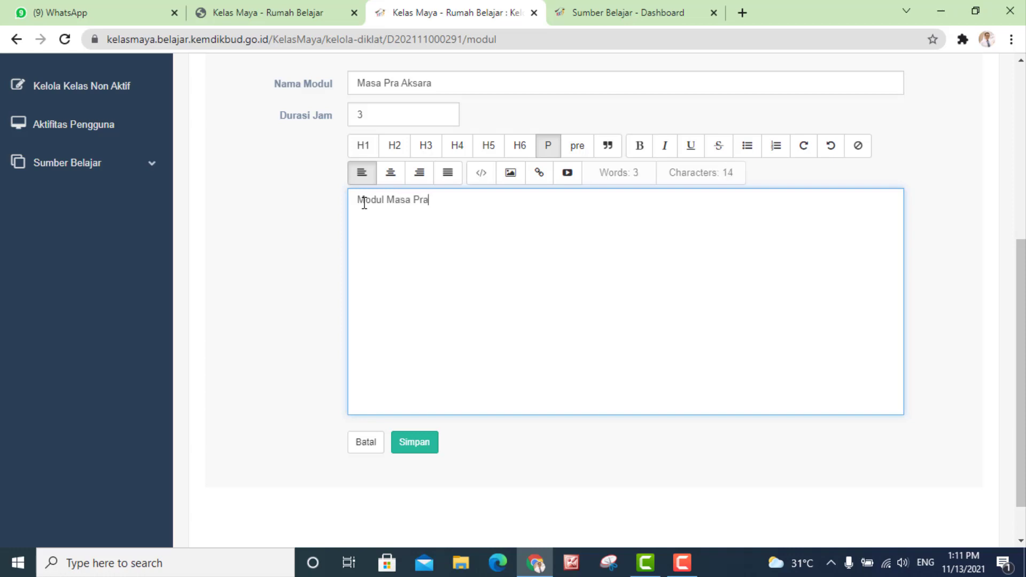
{"action": "type", "text": "-Aksara di Indonesia"}
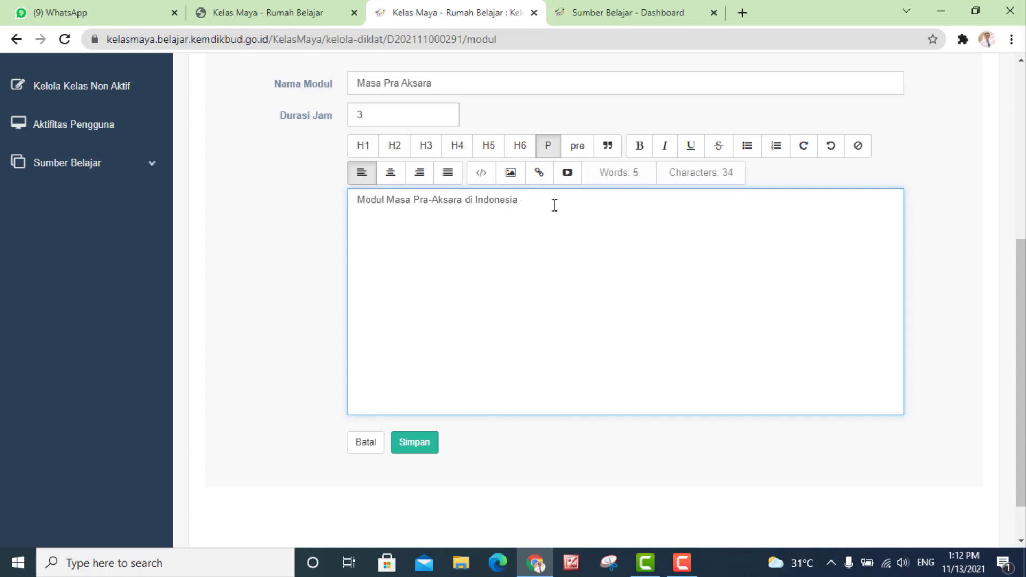
{"action": "key", "text": "Return"}
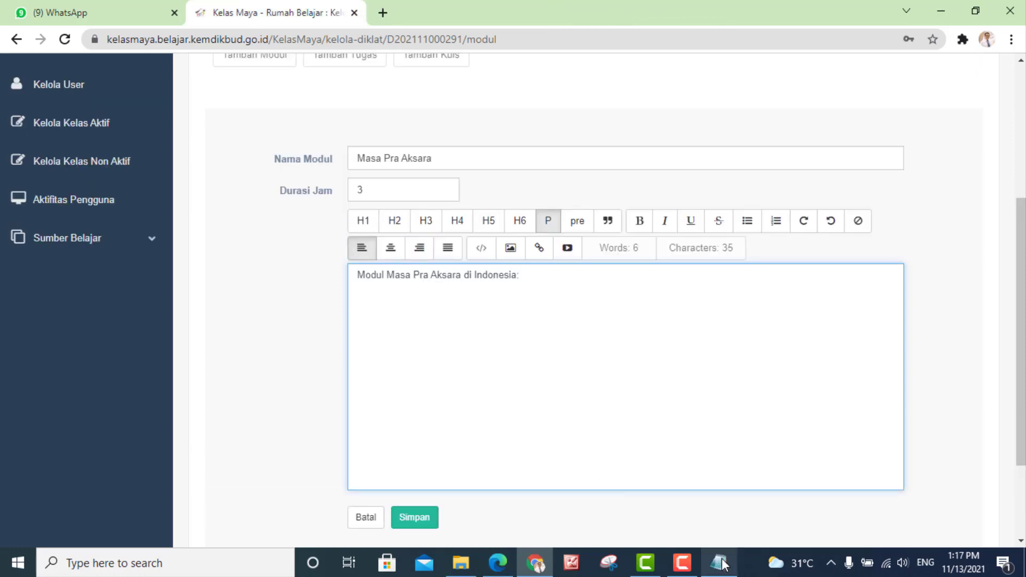
- Copy the full e-book URL from the link e-book sejarah file in Notepad
{"action": "left_click", "coordinate": [719, 563]}
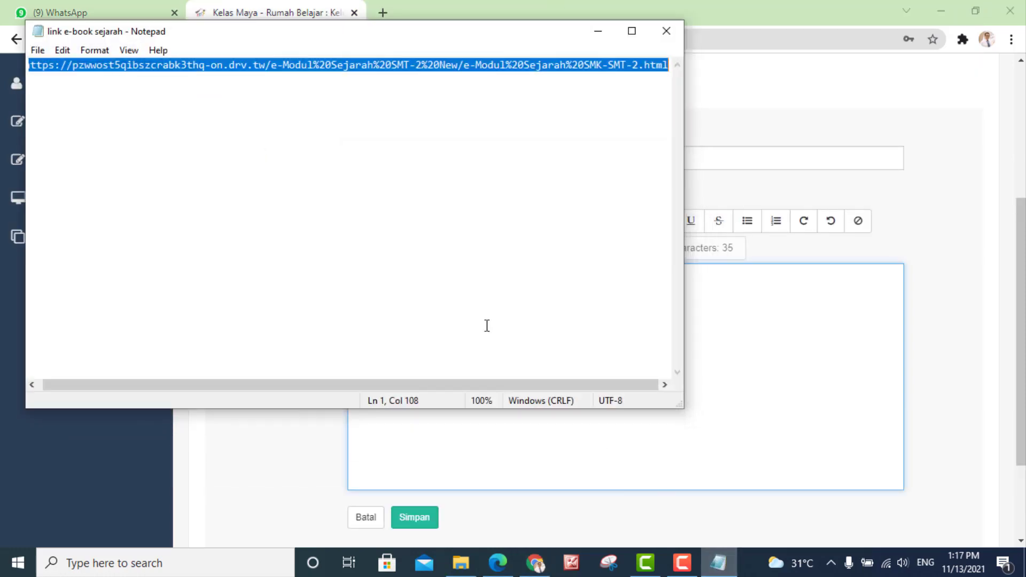
{"action": "left_click", "coordinate": [157, 119]}
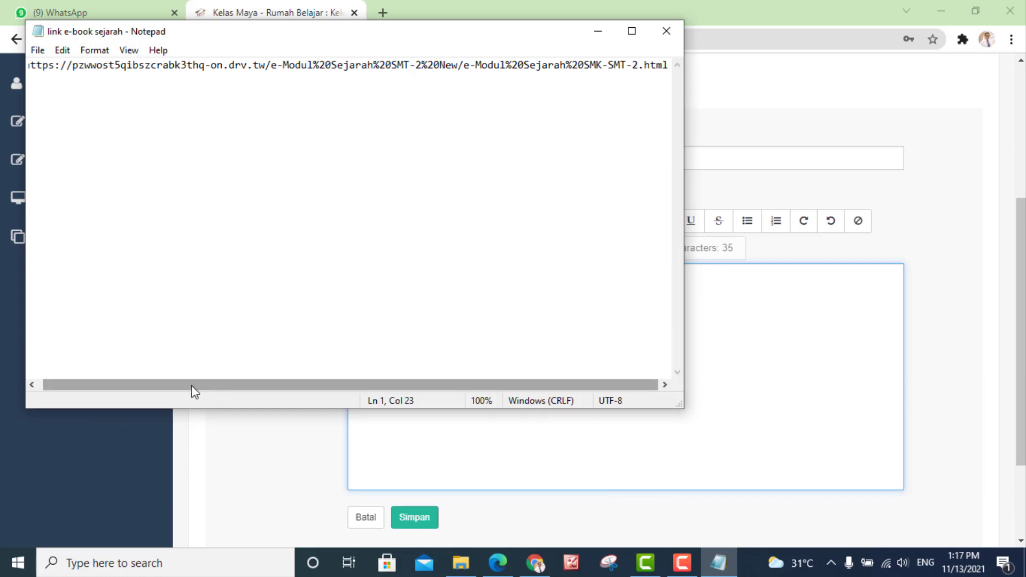
{"action": "left_click_drag", "start_coordinate": [192, 391], "coordinate": [187, 390]}
{"action": "left_click_drag", "start_coordinate": [28, 64], "coordinate": [696, 75]}
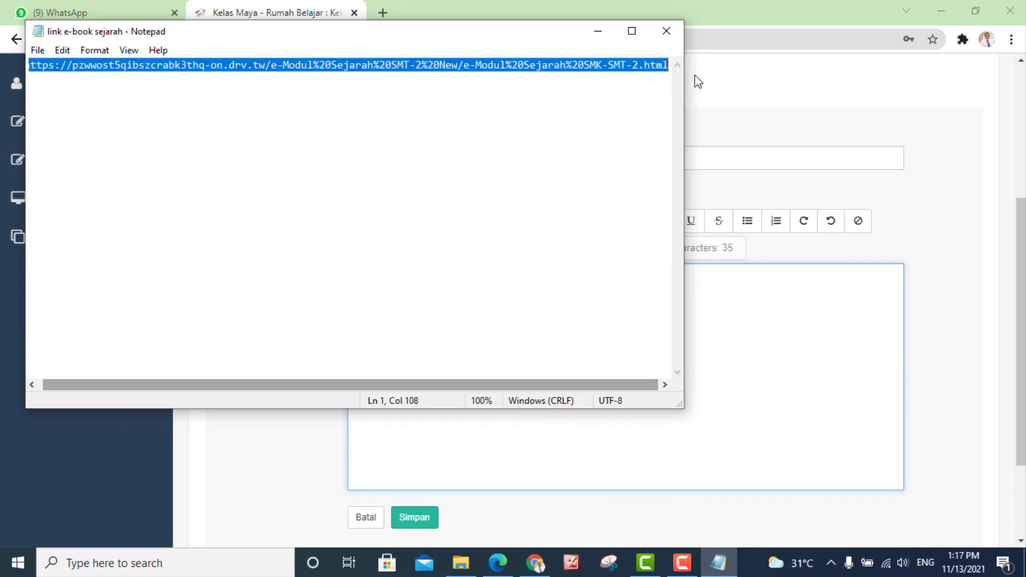
{"action": "left_click", "coordinate": [610, 35]}
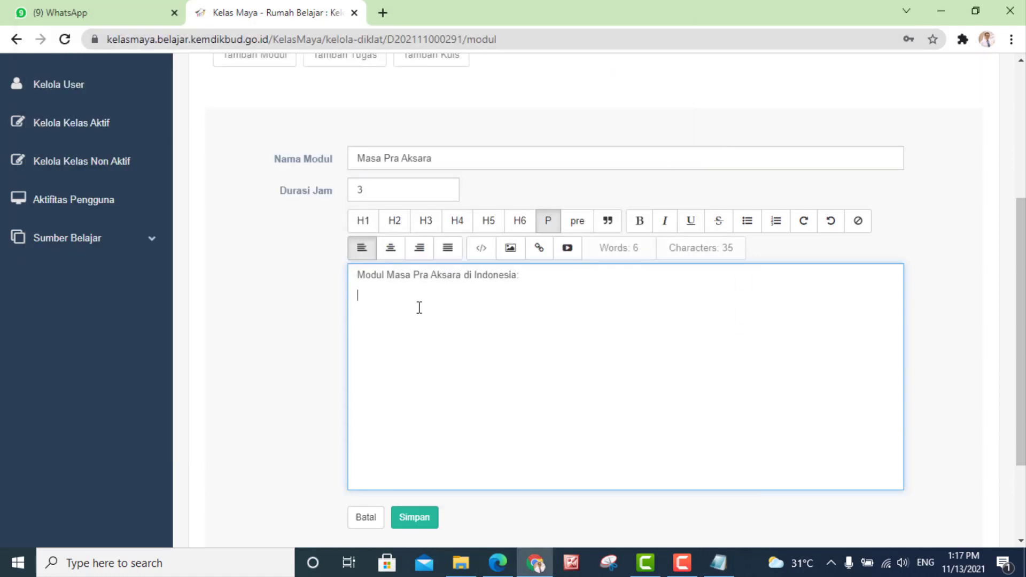
- Insert the copied e-book URL as a link titled 'Masa' below the description's opening line
{"action": "left_click", "coordinate": [539, 249]}
{"action": "left_click", "coordinate": [408, 139]}
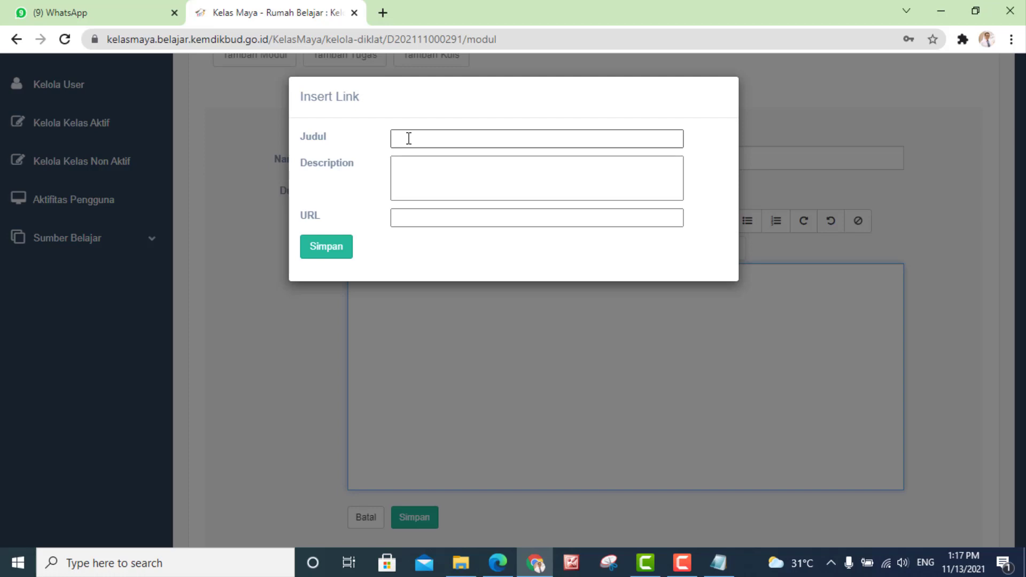
{"action": "type", "text": "Mas"}
{"action": "type", "text": "a Pra Aksara di Indoensia"}
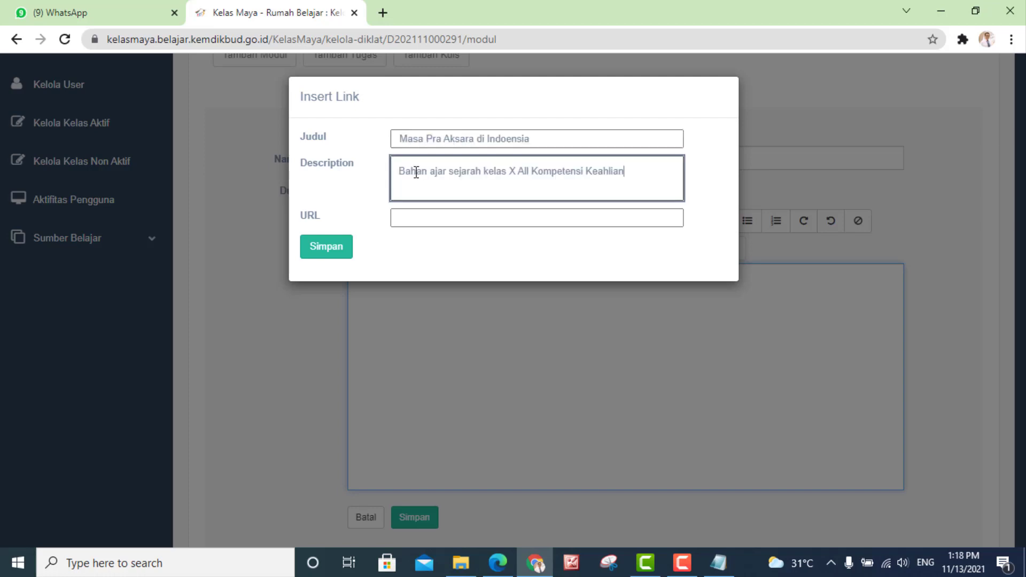
{"action": "left_click", "coordinate": [440, 219]}
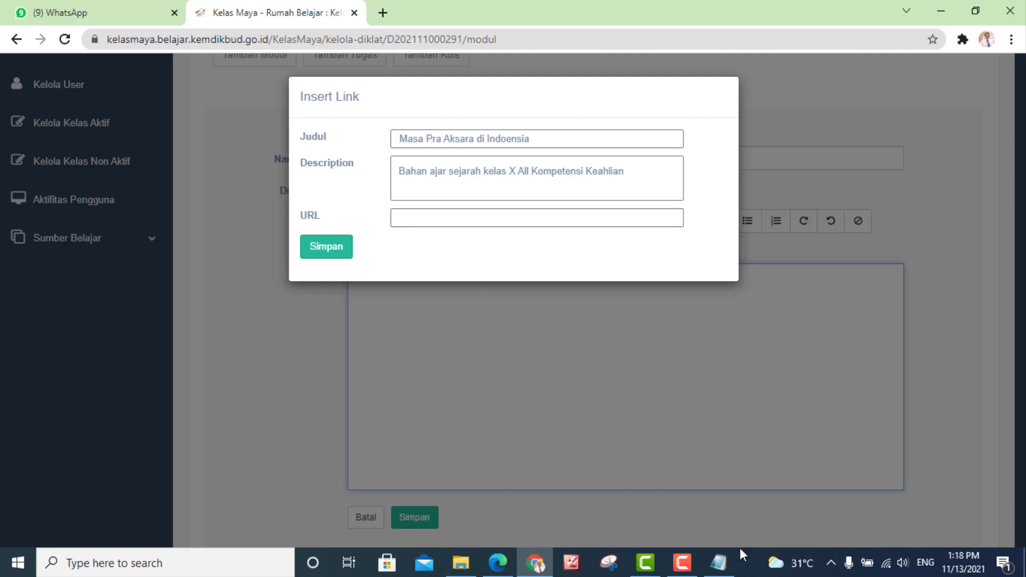
{"action": "left_click", "coordinate": [719, 562]}
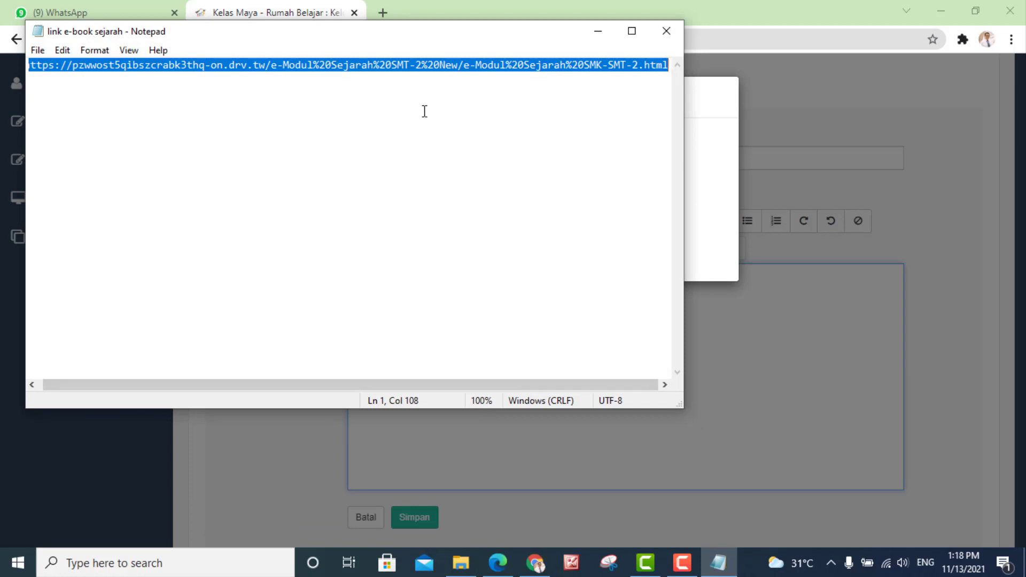
{"action": "left_click", "coordinate": [599, 31]}
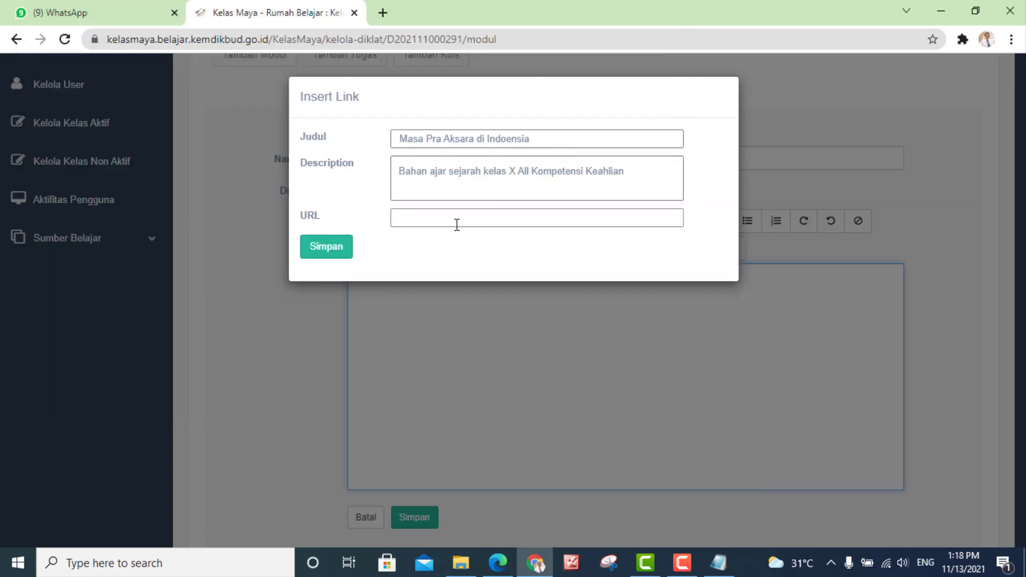
{"action": "left_click", "coordinate": [457, 222]}
{"action": "key", "text": "ctrl+v"}
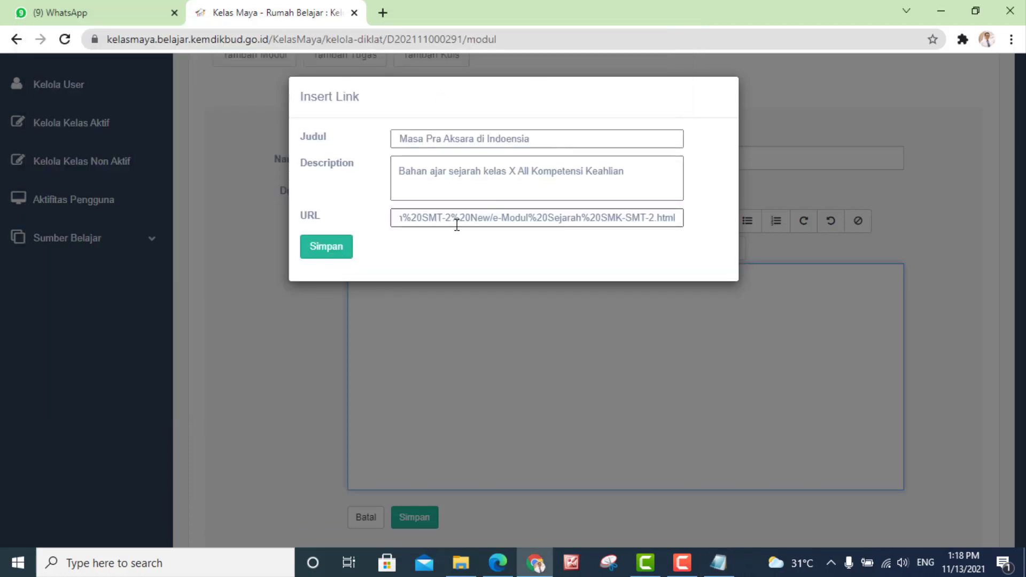
{"action": "left_click", "coordinate": [327, 247]}
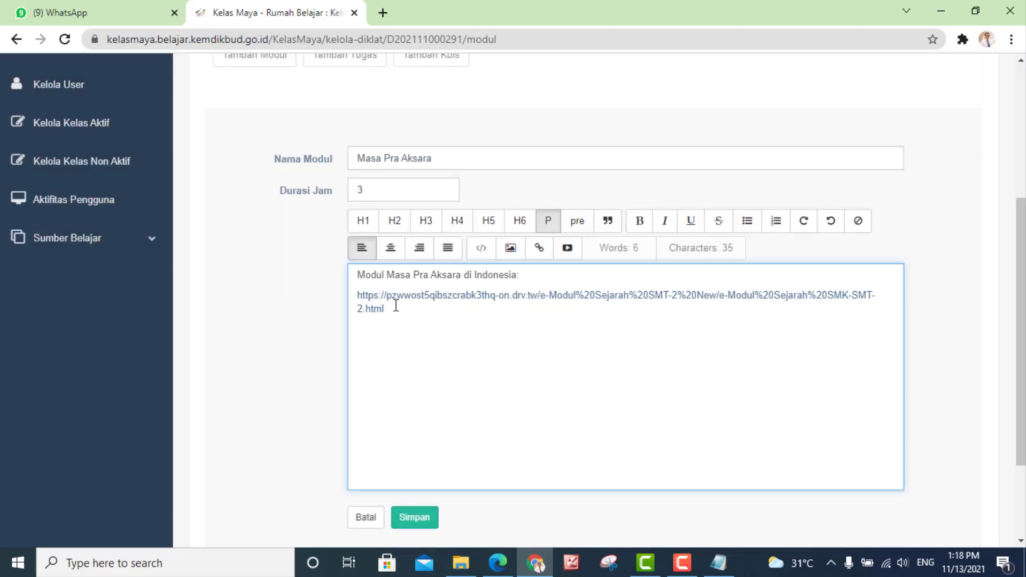
- Add the line 'Untuk memulai pembelajaran silahkan buka materi pada link berikut' and save the module
{"action": "left_click", "coordinate": [537, 276]}
{"action": "key", "text": "Return"}
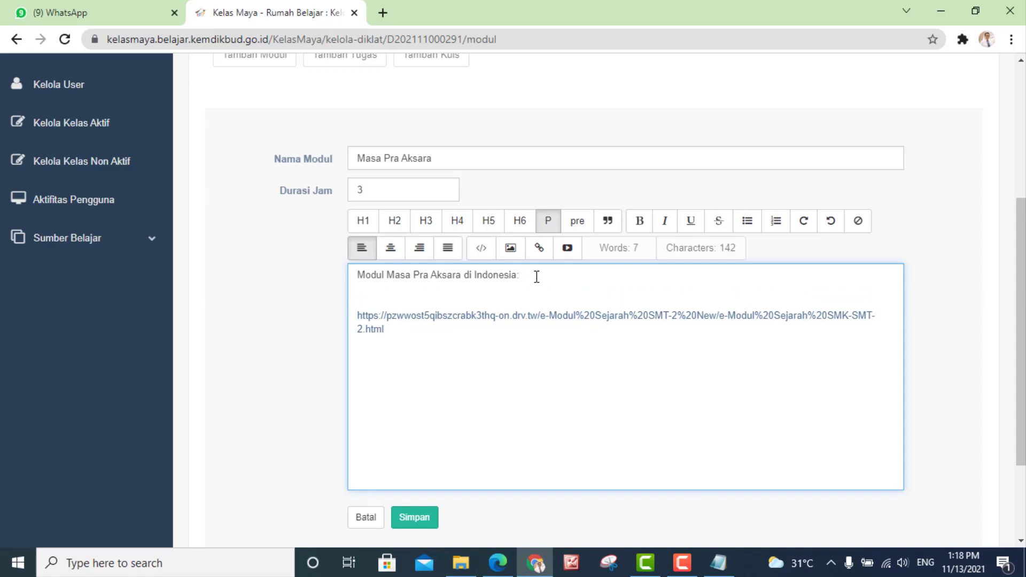
{"action": "type", "text": "Untuk memulai pembelajaran silahkan buka materi pada link berikut:"}
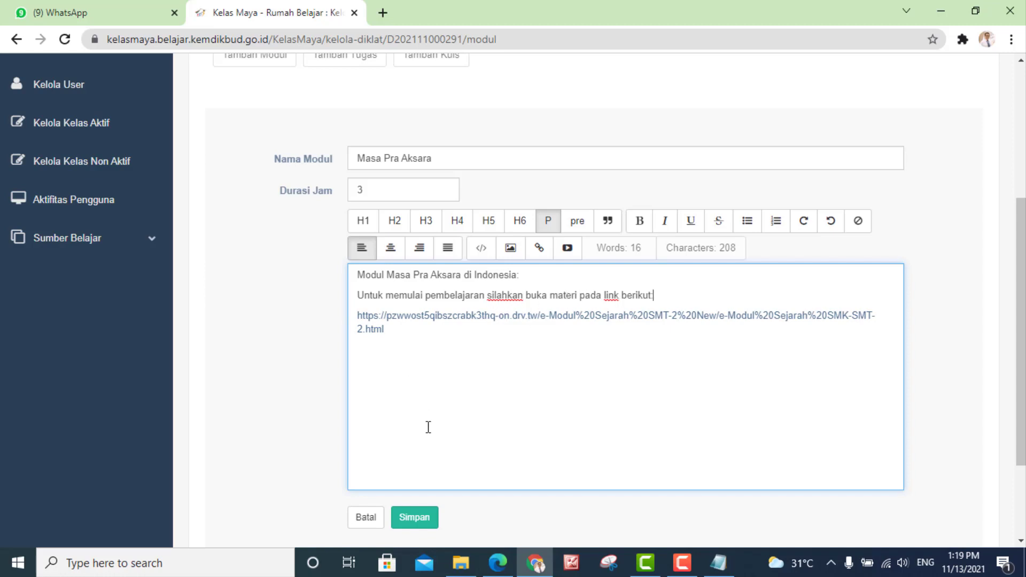
{"action": "left_click", "coordinate": [415, 517]}
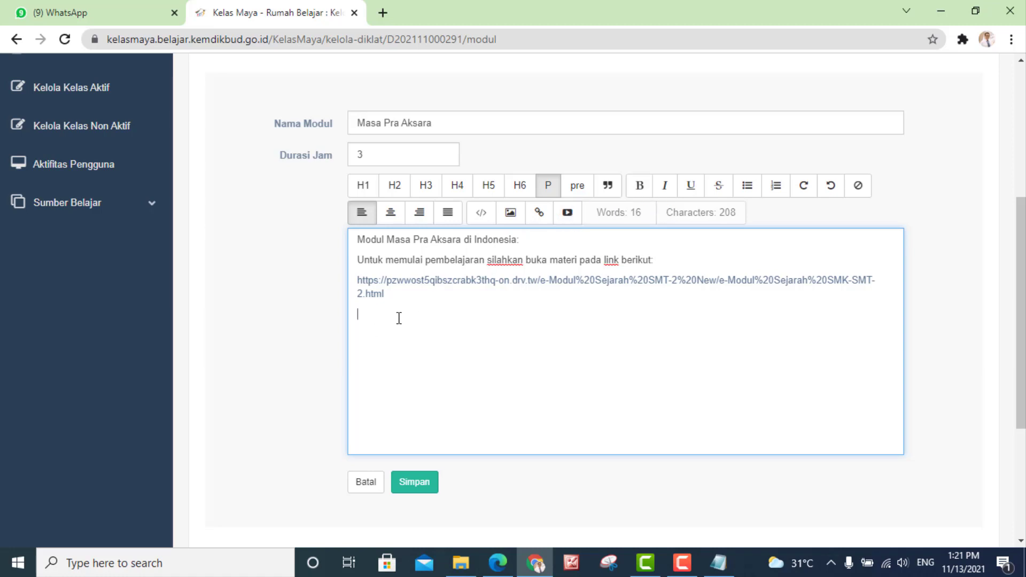
- Begin a YouTube embed titled 'Masa' with description 'Materi pendukung masa pra aksara'
{"action": "left_click", "coordinate": [574, 219]}
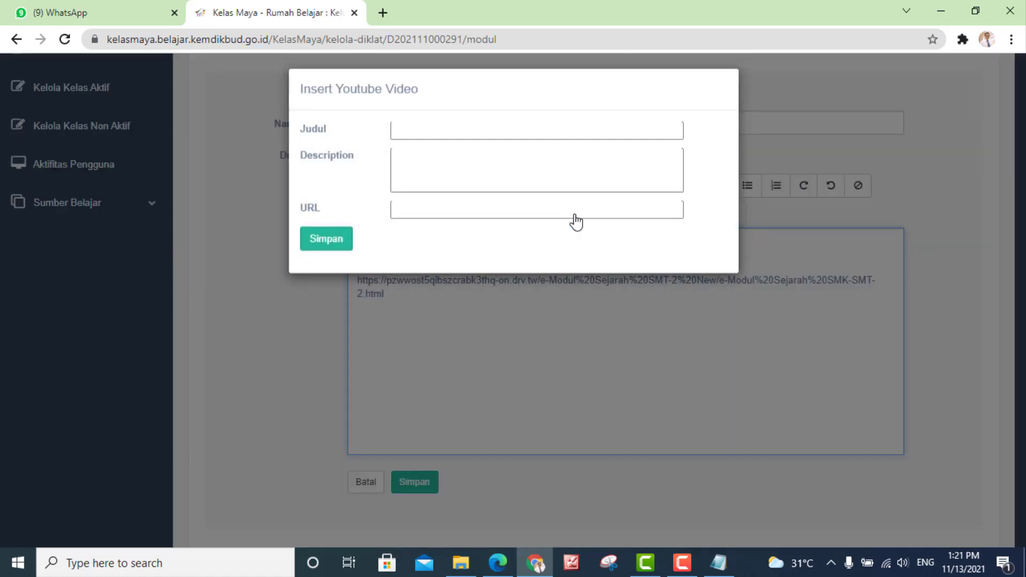
{"action": "left_click", "coordinate": [404, 139]}
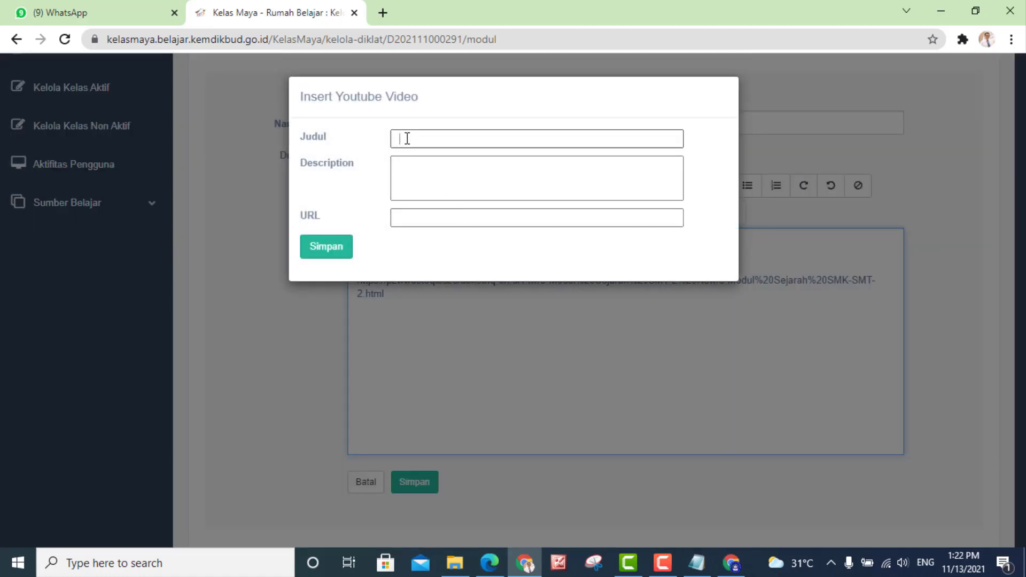
{"action": "type", "text": "Masa Pra Aksara"}
{"action": "left_click", "coordinate": [426, 164]}
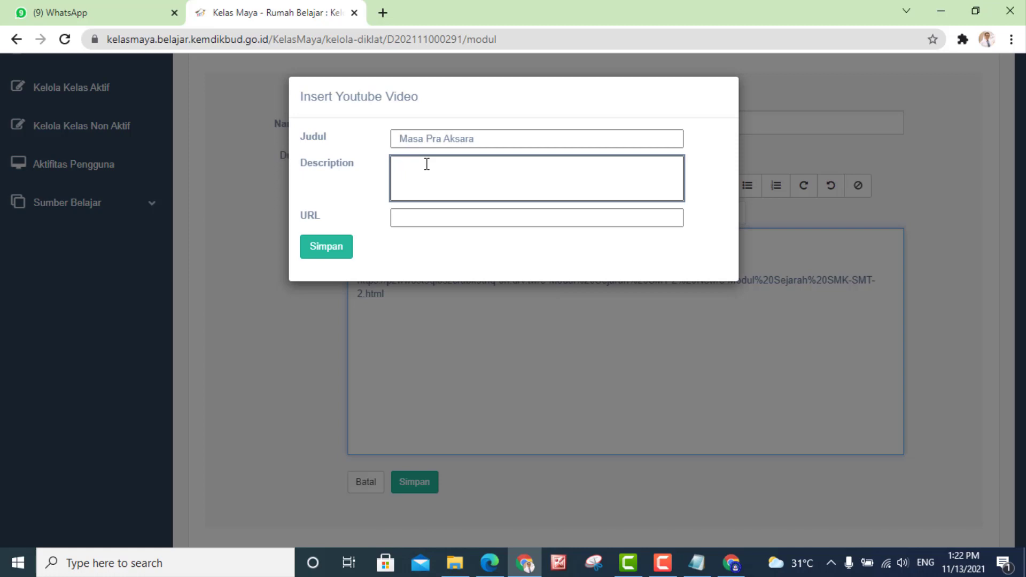
{"action": "type", "text": "Materi pendukung masa pra aksara"}
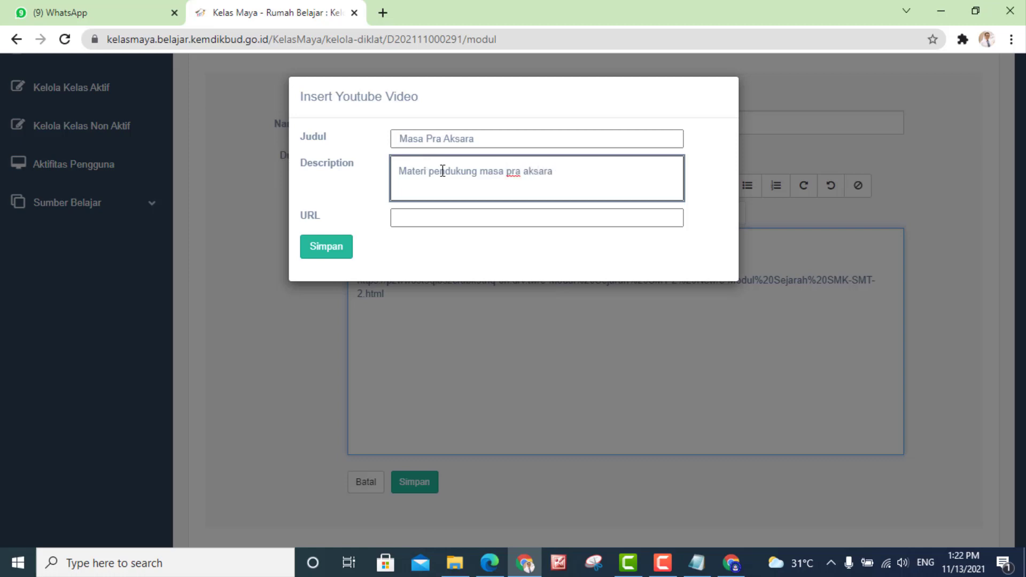
{"action": "left_click", "coordinate": [468, 221]}
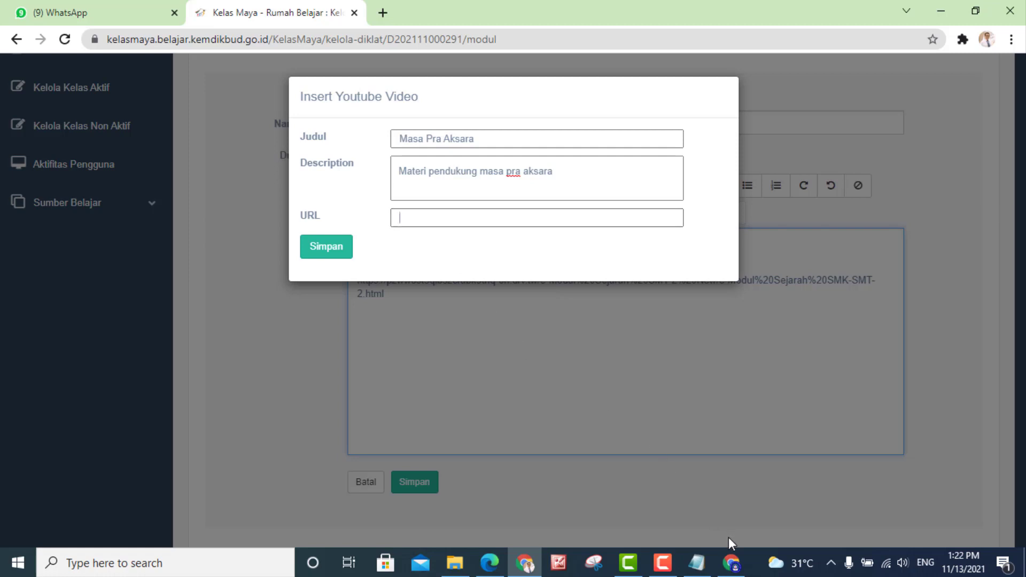
{"action": "left_click", "coordinate": [732, 562]}
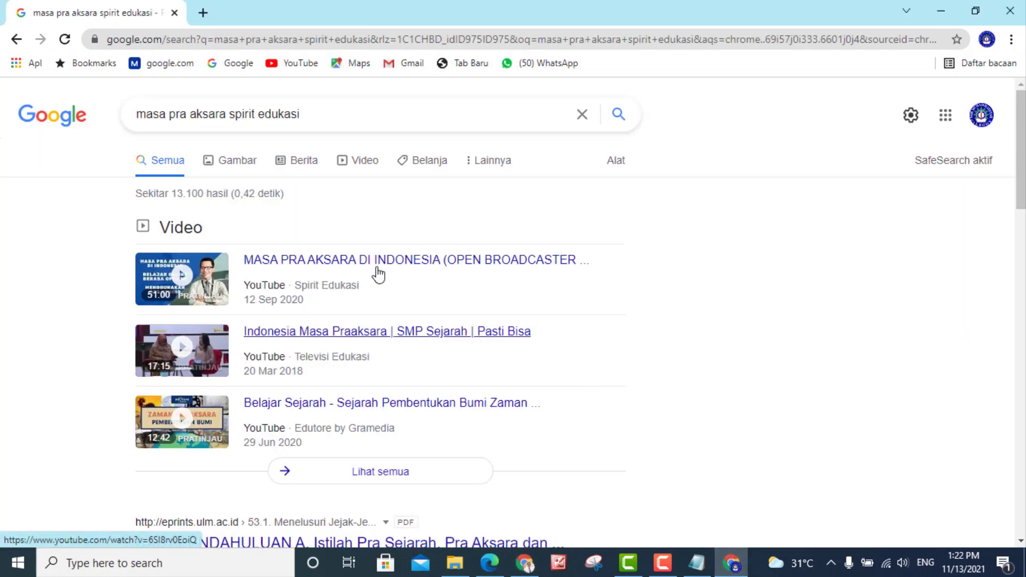
- Open the MASA PRA AKSARA DI INDONESIA video and copy its full YouTube address
{"action": "left_click", "coordinate": [289, 262]}
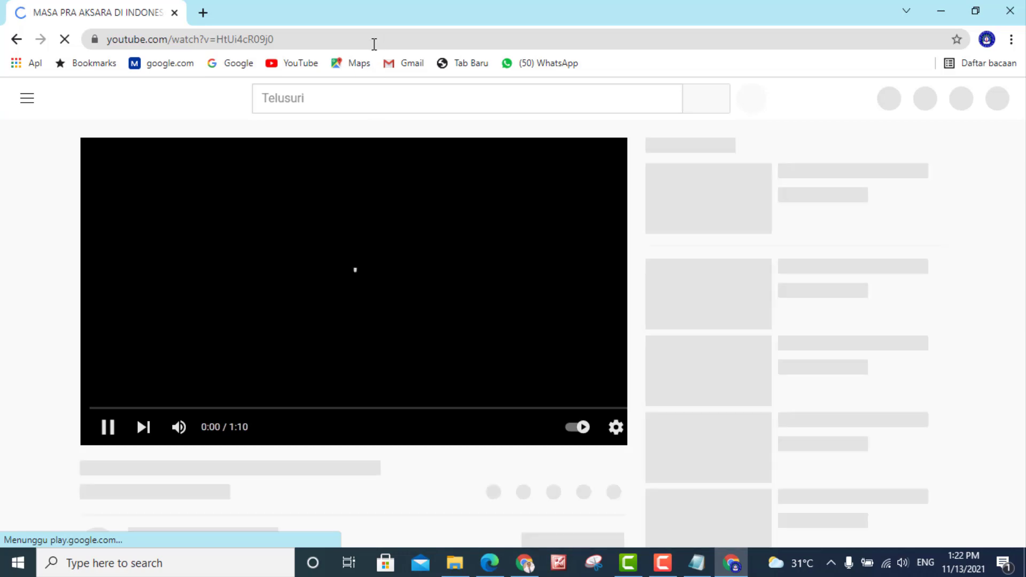
{"action": "left_click", "coordinate": [376, 40]}
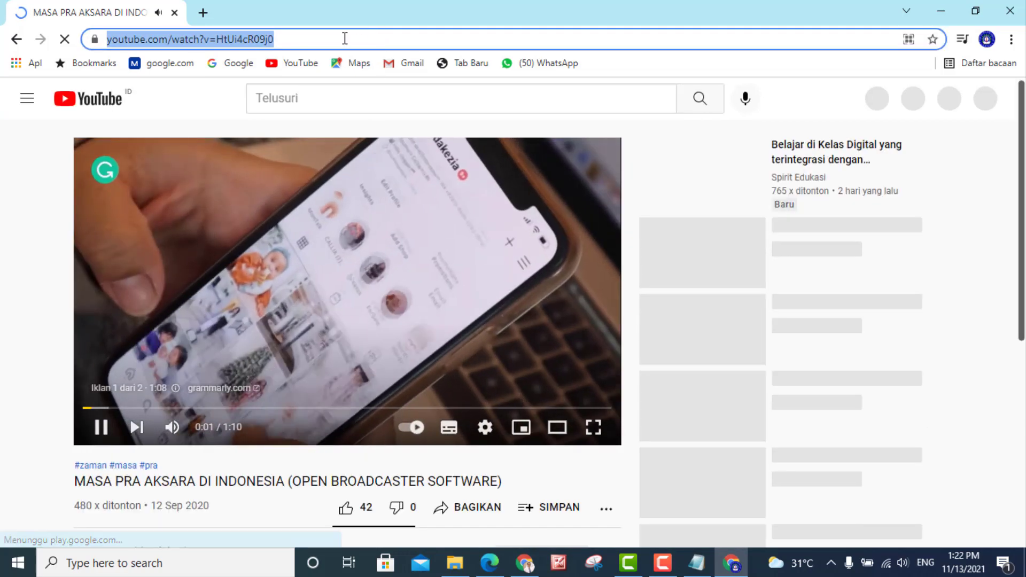
{"action": "left_click", "coordinate": [342, 39]}
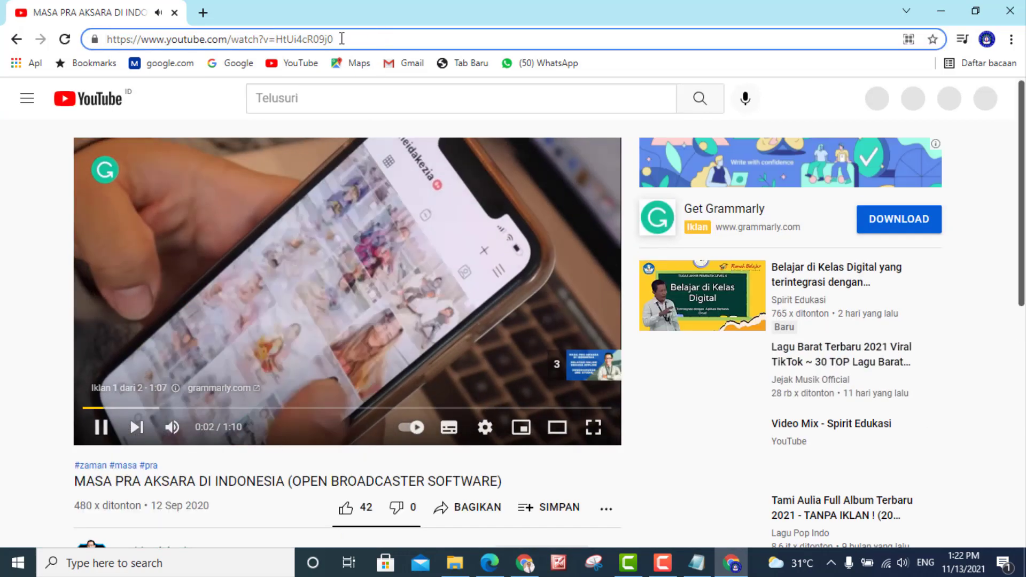
{"action": "key", "text": "shift+Left"}
{"action": "key", "text": "shift+Left"}
{"action": "key", "text": "shift+Left"}
{"action": "key", "text": "shift+Left"}
{"action": "key", "text": "shift+Left"}
{"action": "key", "text": "shift+Left"}
{"action": "key", "text": "shift+Left"}
{"action": "key", "text": "shift+Left"}
{"action": "key", "text": "shift+Left"}
{"action": "key", "text": "shift+Left"}
{"action": "key", "text": "shift+Left"}
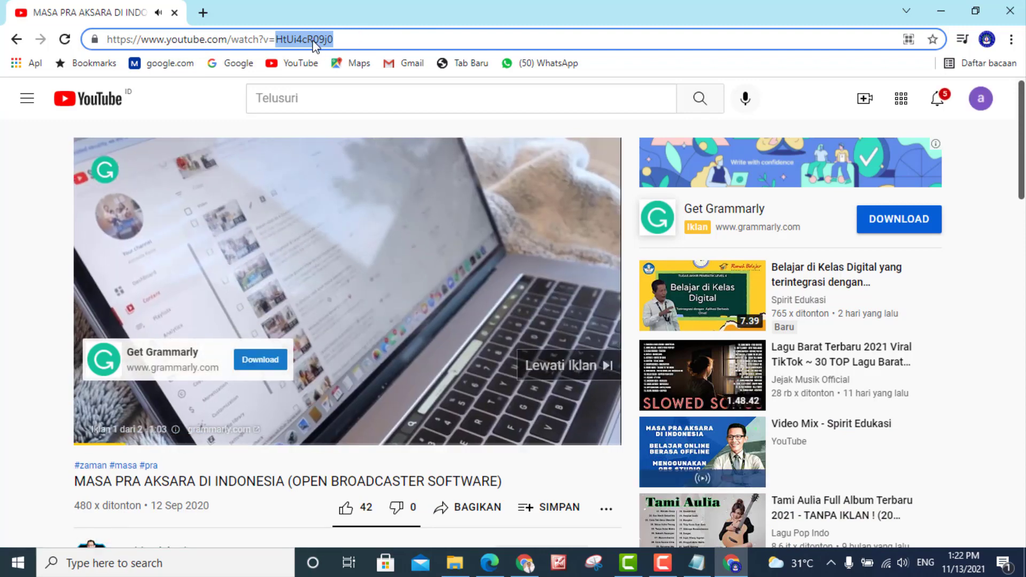
{"action": "left_click", "coordinate": [315, 40]}
{"action": "key", "text": "ctrl+a"}
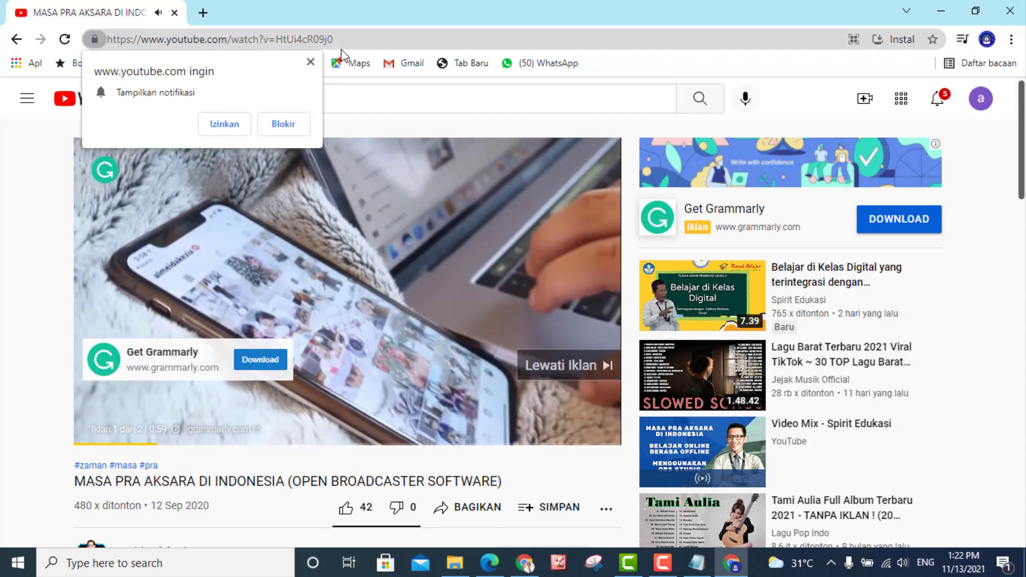
{"action": "left_click", "coordinate": [404, 39]}
{"action": "key", "text": "ctrl+c"}
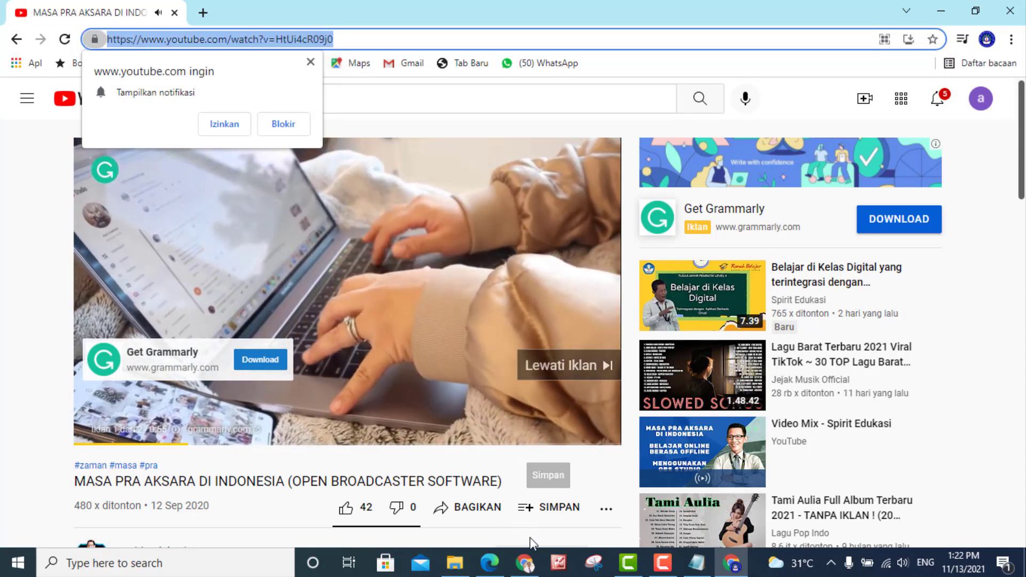
{"action": "left_click", "coordinate": [526, 564]}
{"action": "left_click", "coordinate": [435, 218]}
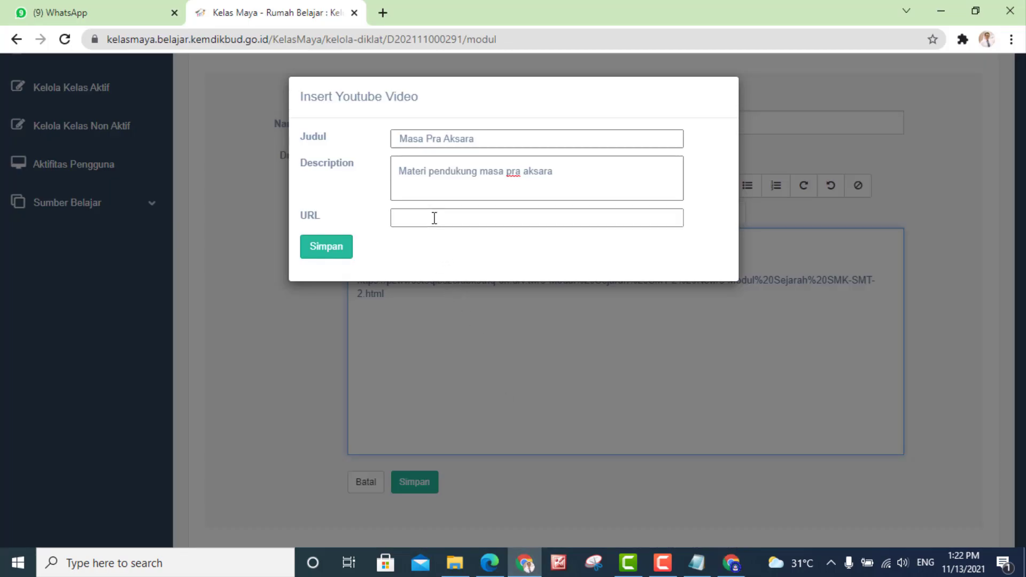
- Paste the YouTube address into the embed dialog and save the video to the module
{"action": "key", "text": "ctrl+v"}
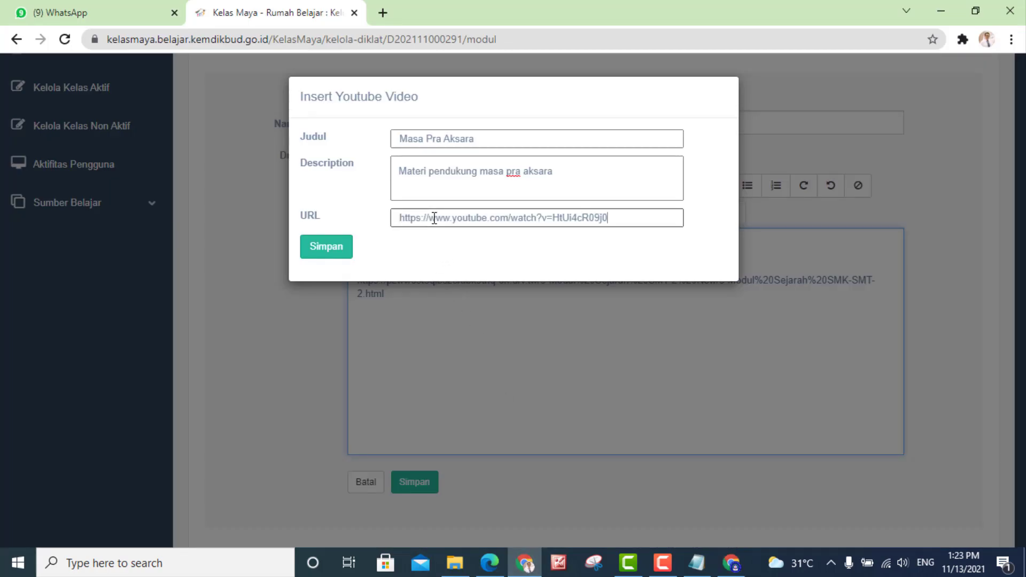
{"action": "left_click", "coordinate": [327, 248]}
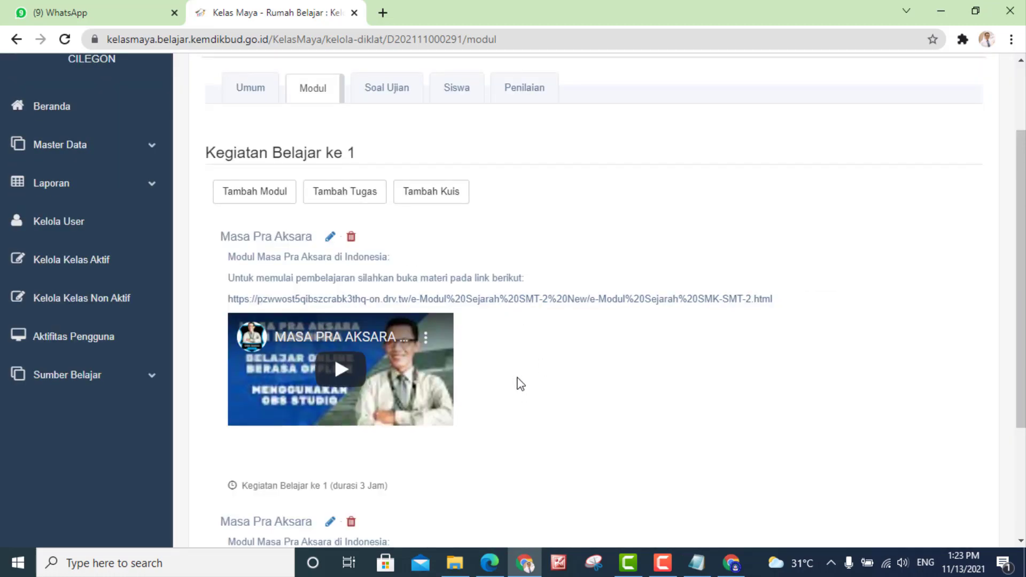
{"action": "scroll", "coordinate": [519, 383], "scroll_direction": "down", "scroll_amount": 1}
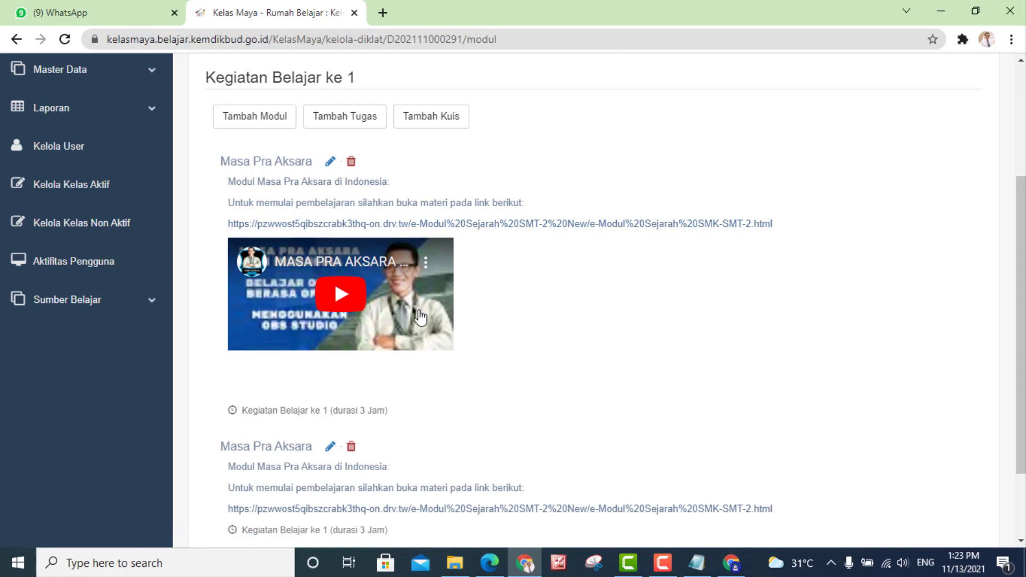
{"action": "scroll", "coordinate": [561, 276], "scroll_direction": "up", "scroll_amount": 1}
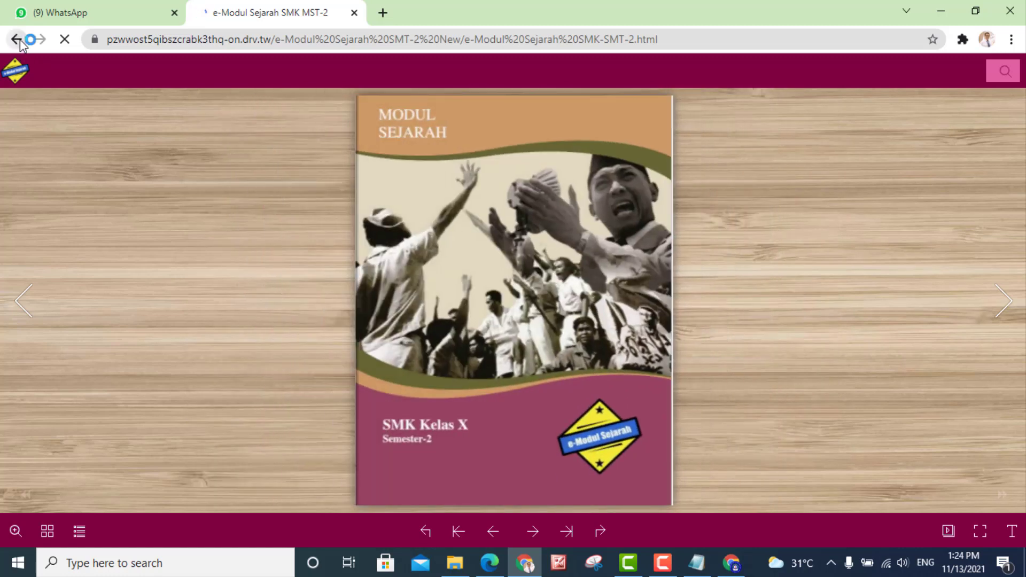
- Go back from the Modul Sejarah e-book to the Kelas Maya class page
{"action": "left_click", "coordinate": [17, 39]}
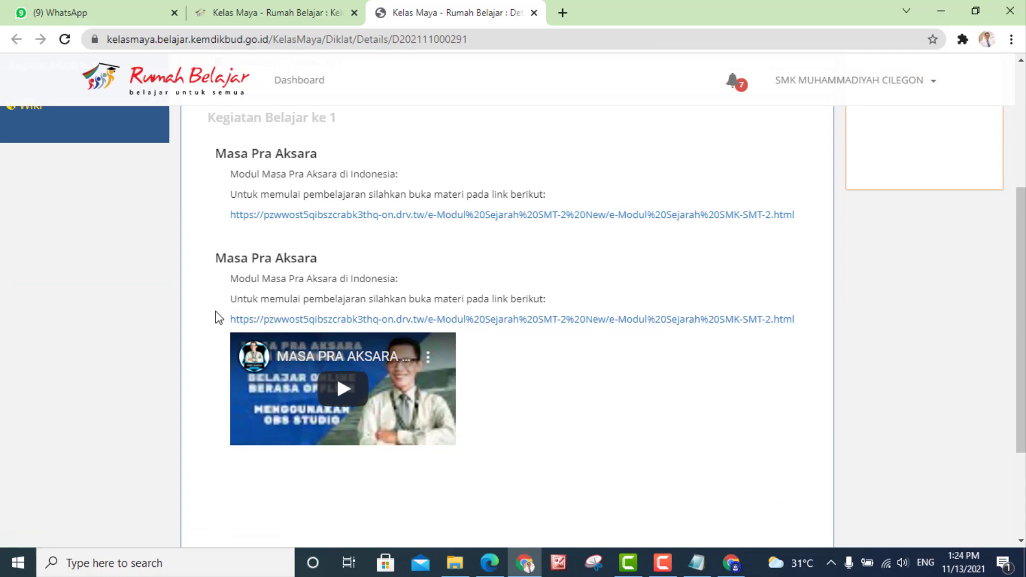
- Play the embedded MASA PRA AKSARA video, skip ahead in it, then pause it
{"action": "left_click", "coordinate": [345, 393]}
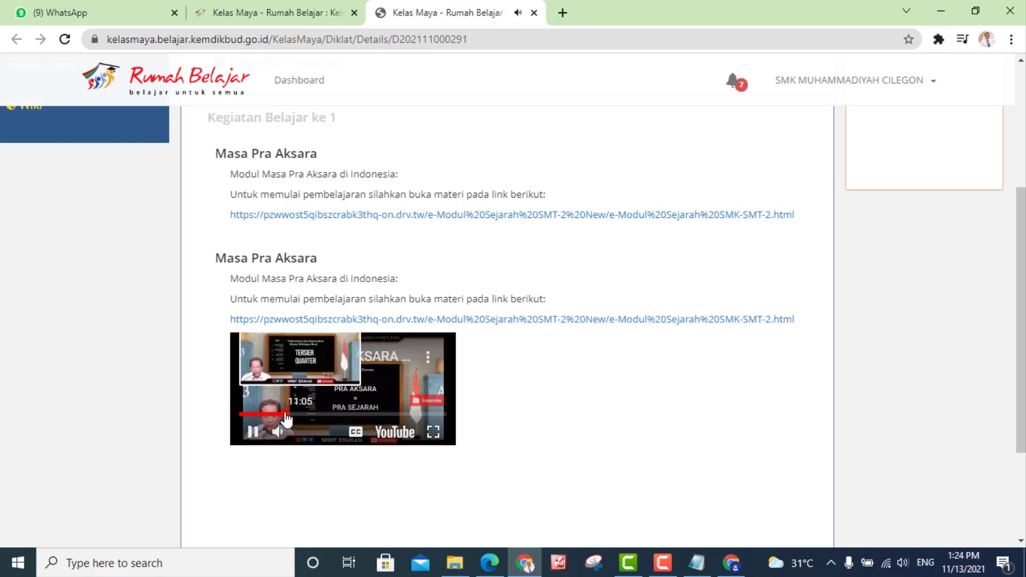
{"action": "left_click", "coordinate": [313, 415]}
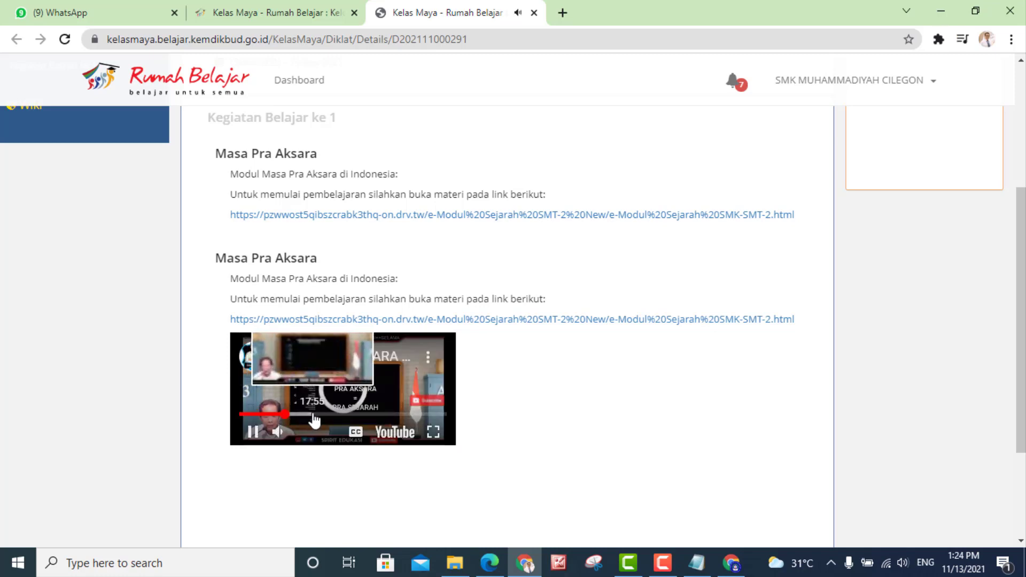
{"action": "left_click", "coordinate": [252, 432]}
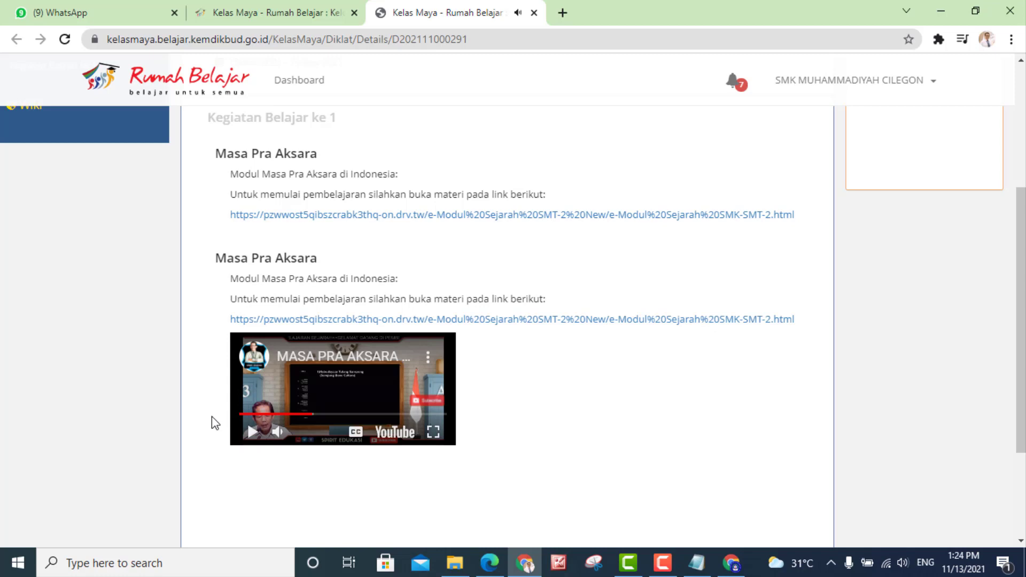
{"action": "scroll", "coordinate": [211, 416], "scroll_direction": "up", "scroll_amount": 4}
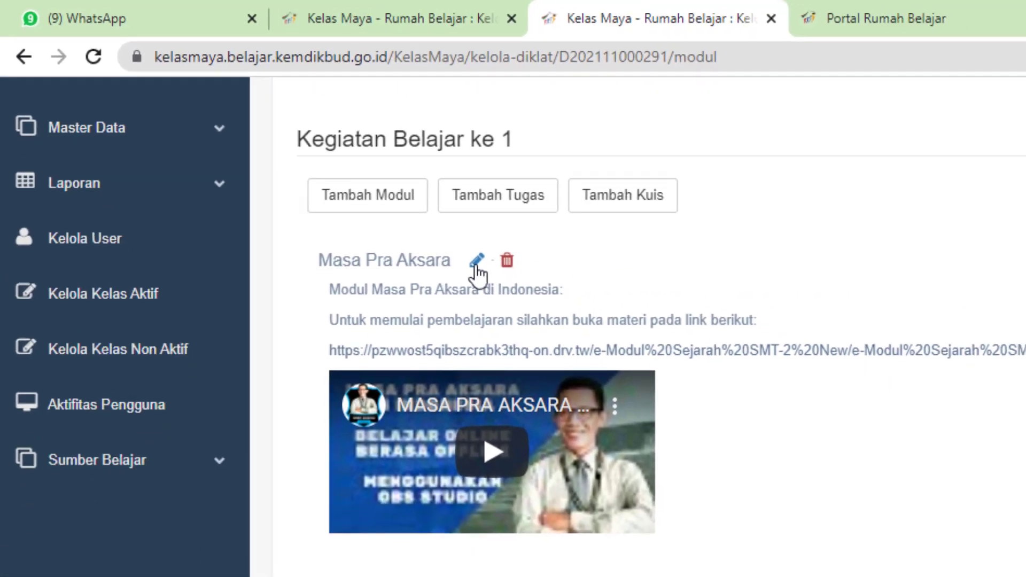
- Edit the Masa Pra Aksara module and start a new line below the video with 'Coba kalian'
{"action": "left_click", "coordinate": [564, 313]}
{"action": "scroll", "coordinate": [804, 576], "scroll_direction": "down", "scroll_amount": 1}
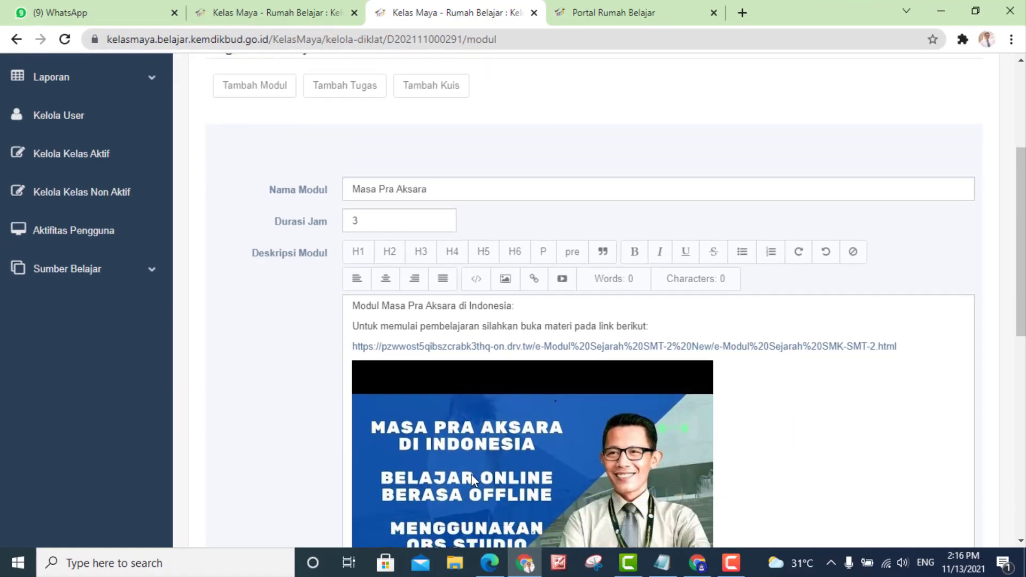
{"action": "scroll", "coordinate": [471, 474], "scroll_direction": "down", "scroll_amount": 6}
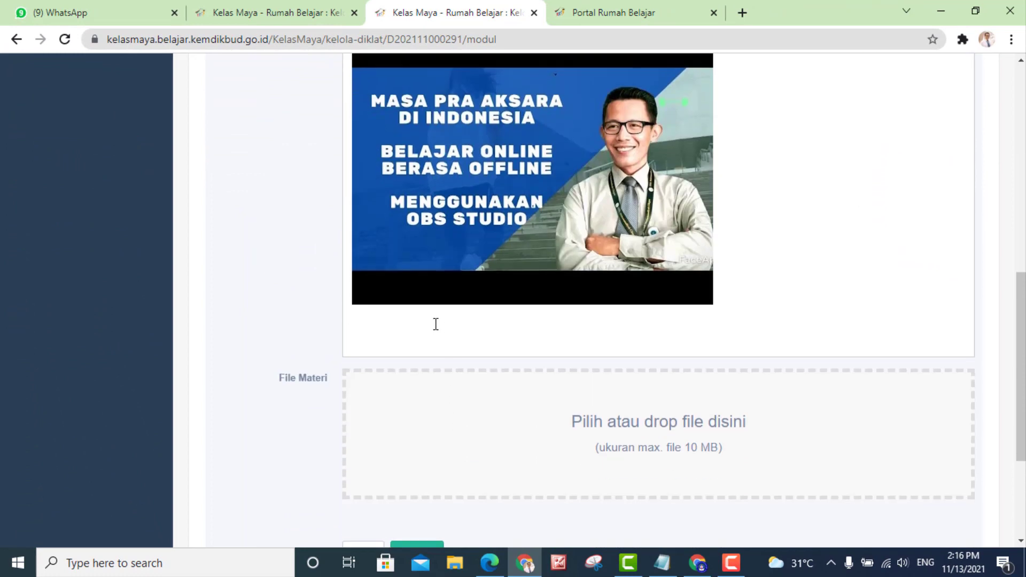
{"action": "left_click", "coordinate": [436, 324]}
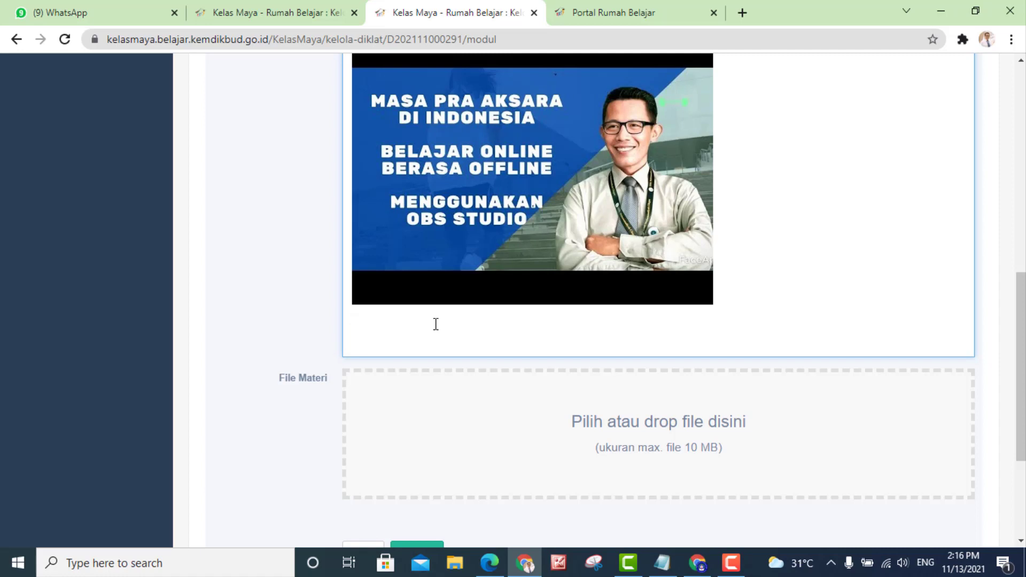
{"action": "scroll", "coordinate": [435, 325], "scroll_direction": "down", "scroll_amount": 2}
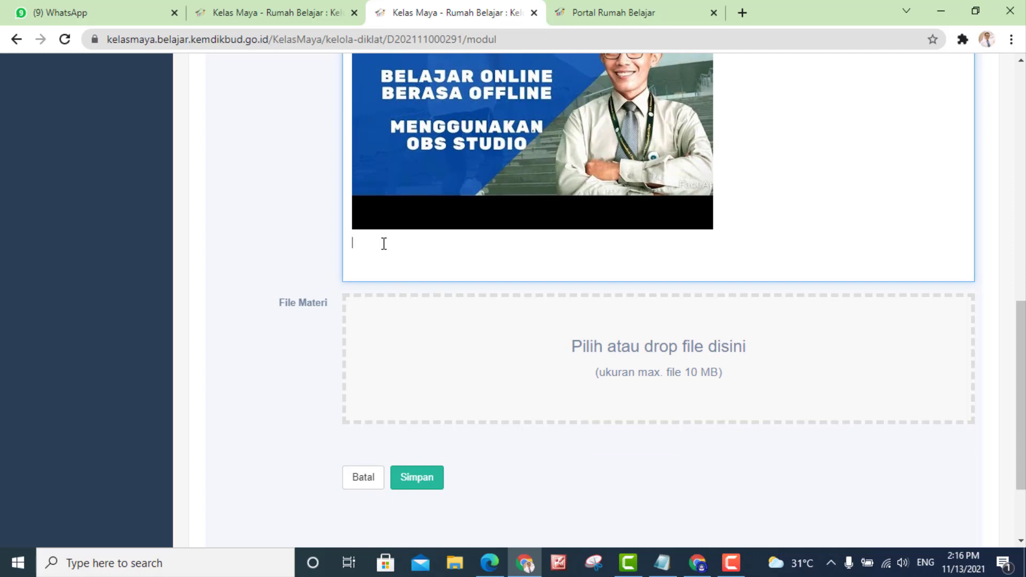
{"action": "type", "text": "Coba kalian mencari sumber belajar lain melalui link Portal RUmah belajar:"}
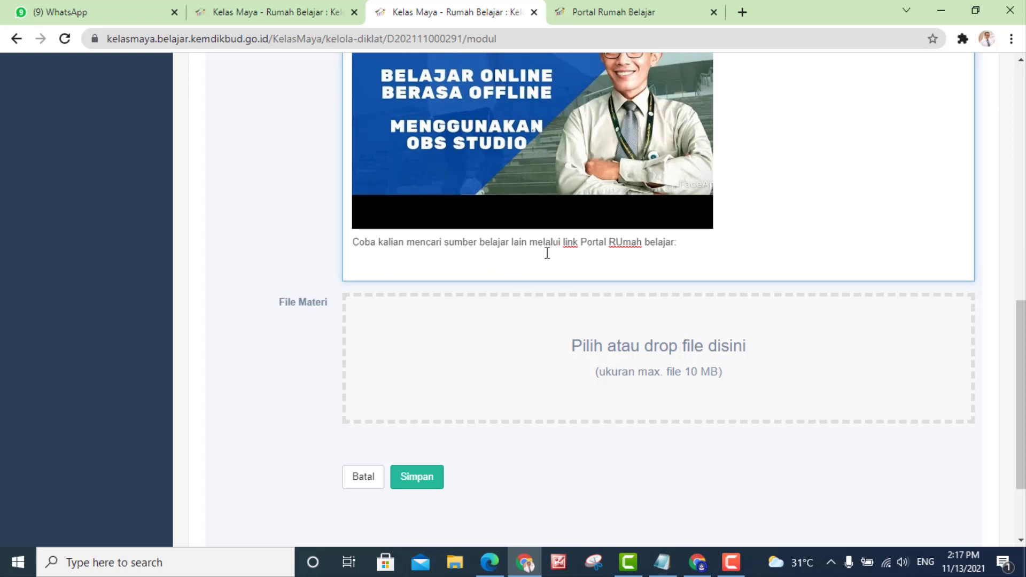
- Correct the mistyped 'RUmah' to 'Rumah' in the portal sentence
{"action": "left_click", "coordinate": [622, 245]}
{"action": "key", "text": "BackSpace"}
{"action": "type", "text": "u"}
- Copy the Sumber Belajar portal address from the other browser tab
{"action": "key", "text": "ctrl+Tab"}
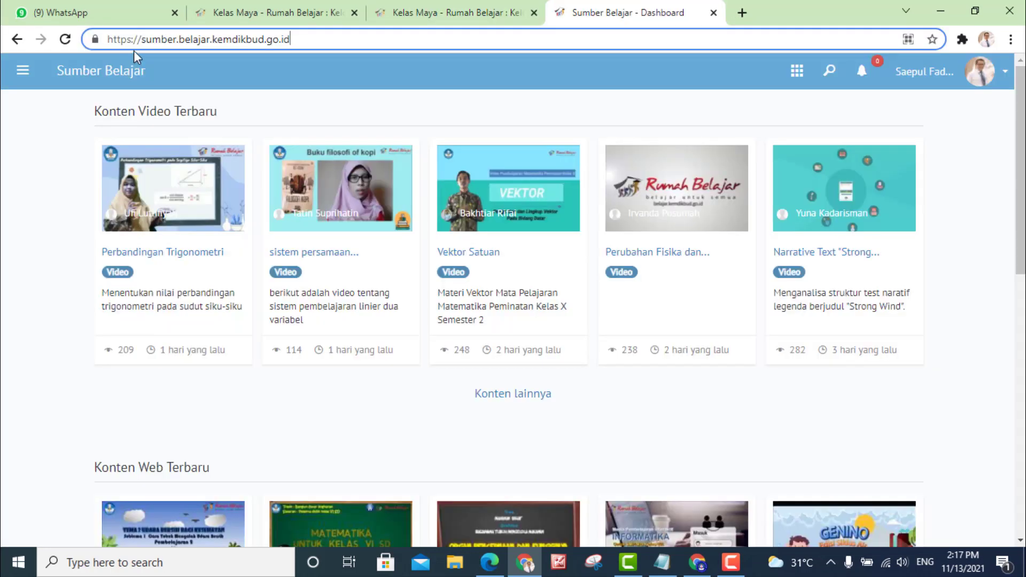
{"action": "left_click", "coordinate": [323, 39]}
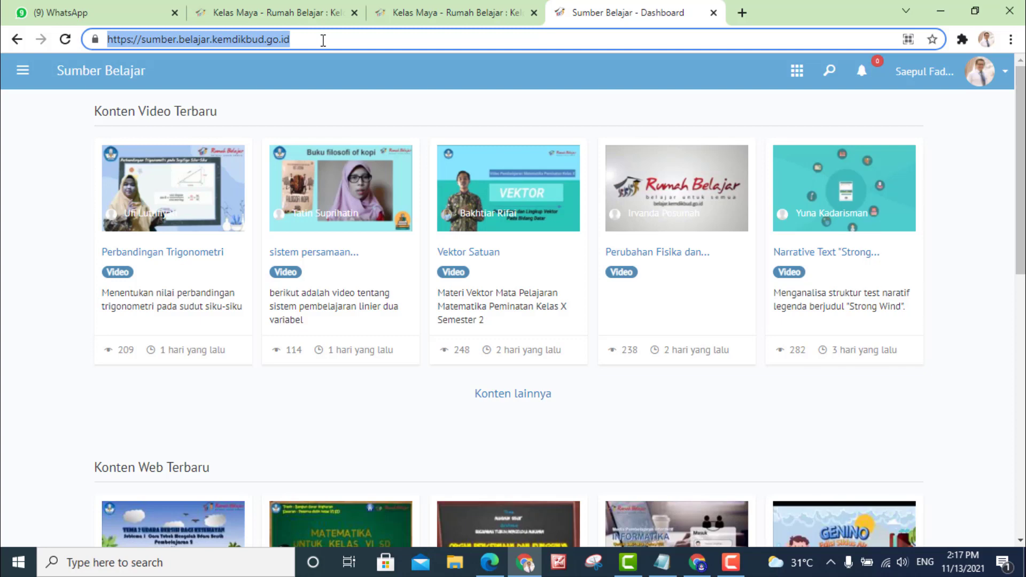
{"action": "left_click", "coordinate": [323, 40]}
{"action": "key", "text": "ctrl+a"}
{"action": "key", "text": "ctrl+c"}
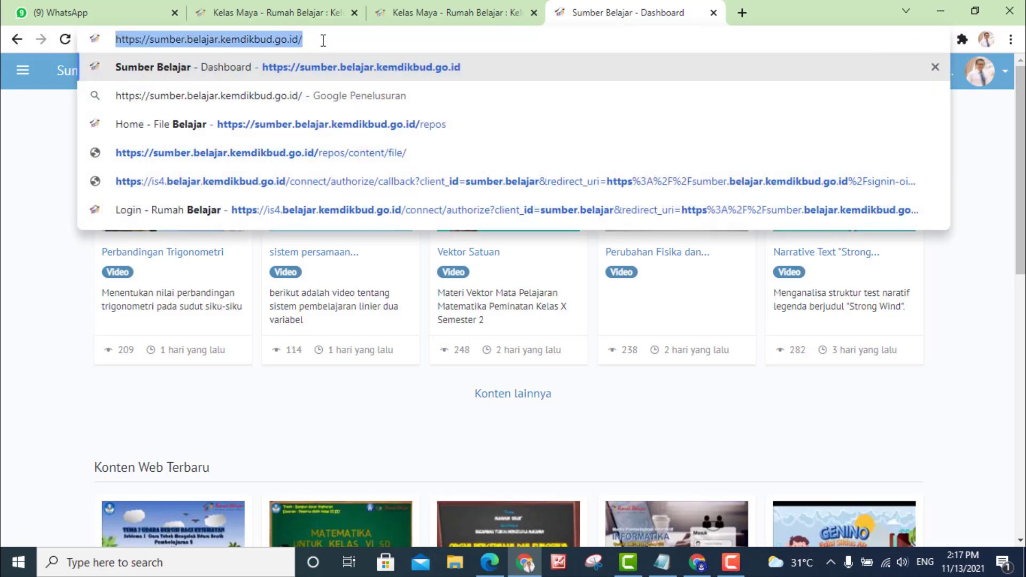
{"action": "left_click", "coordinate": [425, 11]}
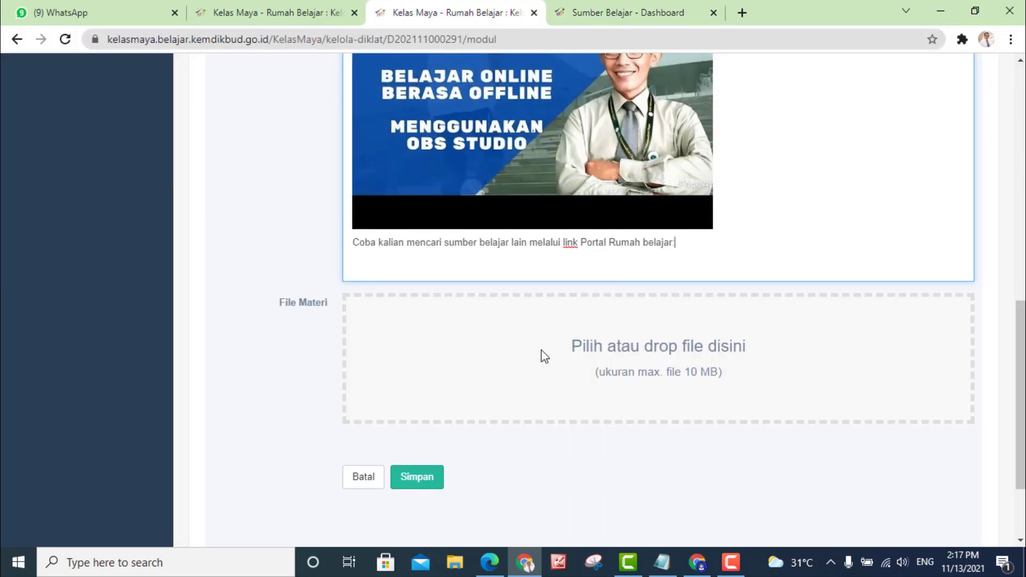
{"action": "left_click", "coordinate": [705, 248]}
{"action": "key", "text": "Return"}
{"action": "scroll", "coordinate": [620, 190], "scroll_direction": "up", "scroll_amount": 4}
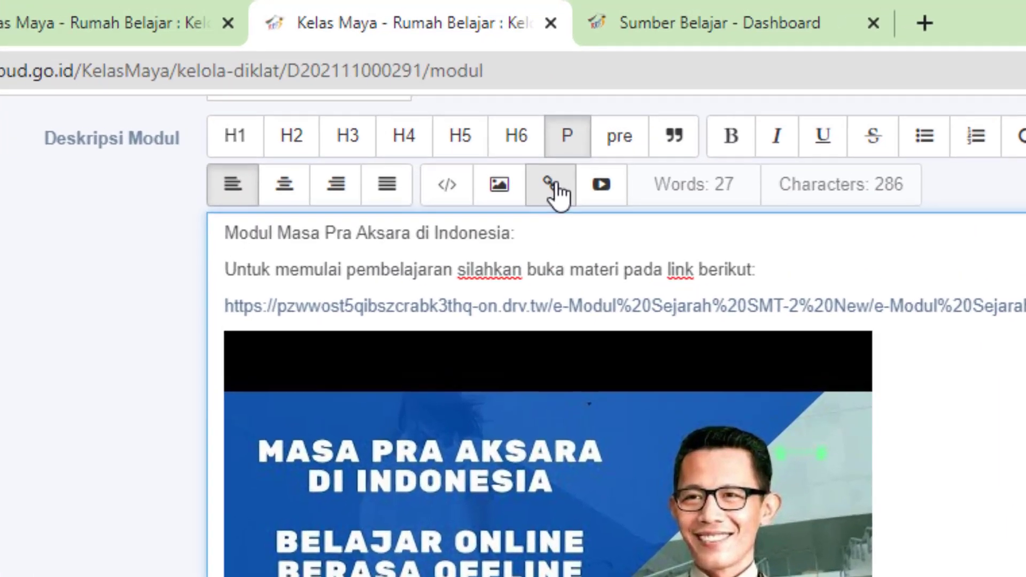
{"action": "left_click", "coordinate": [547, 126]}
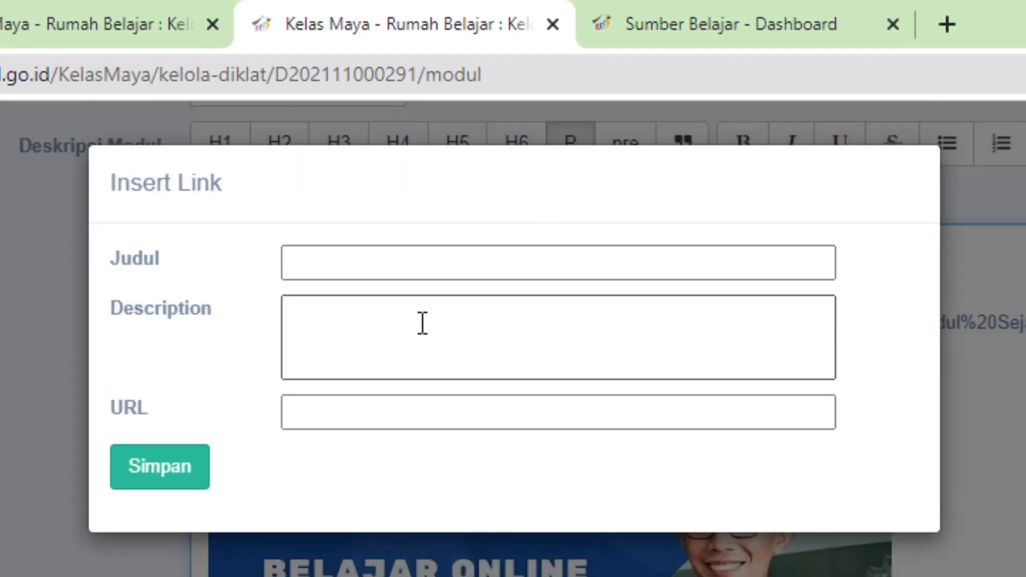
{"action": "left_click", "coordinate": [351, 414]}
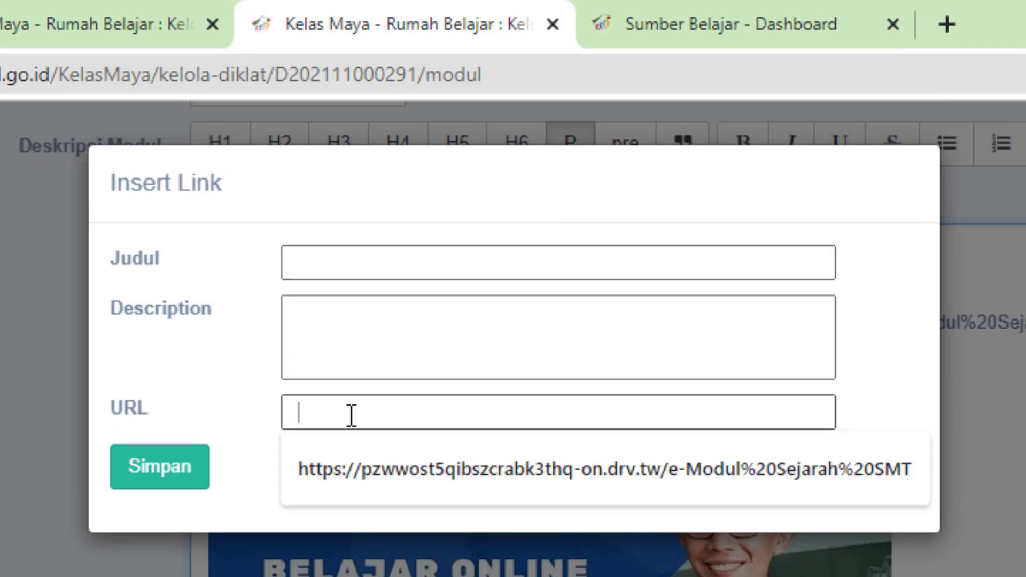
{"action": "key", "text": "ctrl+v"}
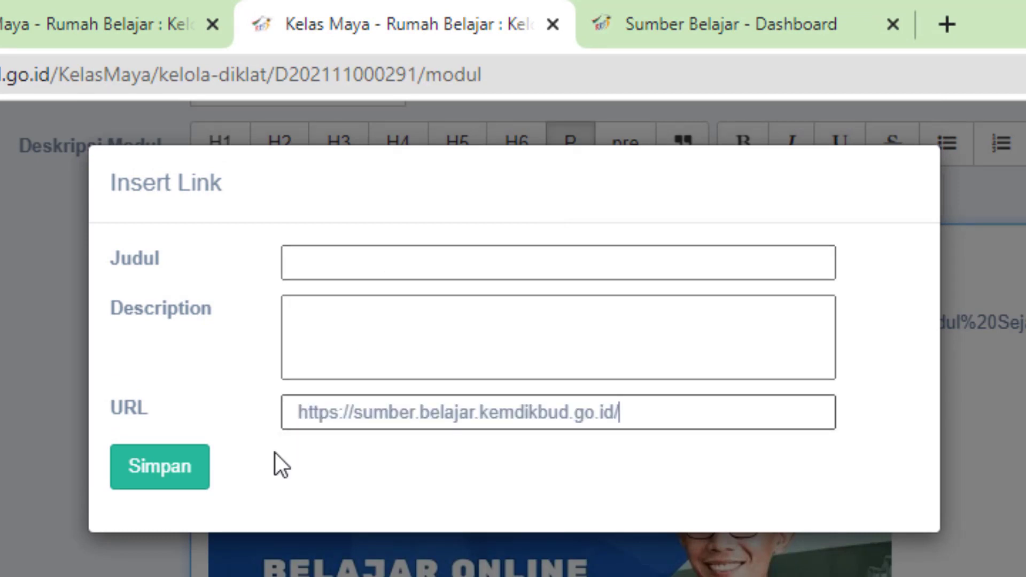
{"action": "left_click", "coordinate": [170, 477]}
{"action": "scroll", "coordinate": [399, 355], "scroll_direction": "down", "scroll_amount": 3}
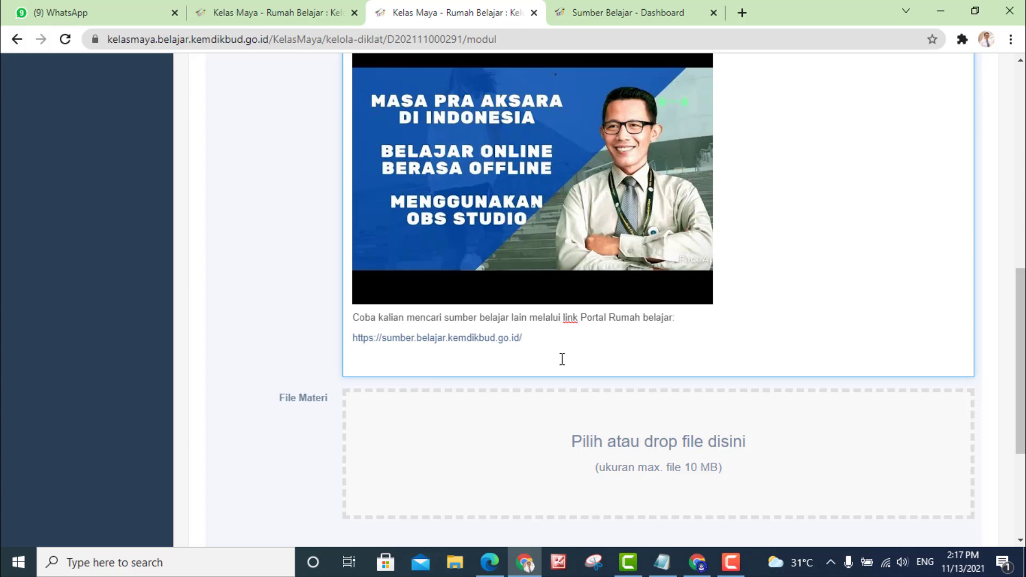
- Search the Sumber Belajar portal for 'masa pra aksara'
{"action": "left_click", "coordinate": [652, 16]}
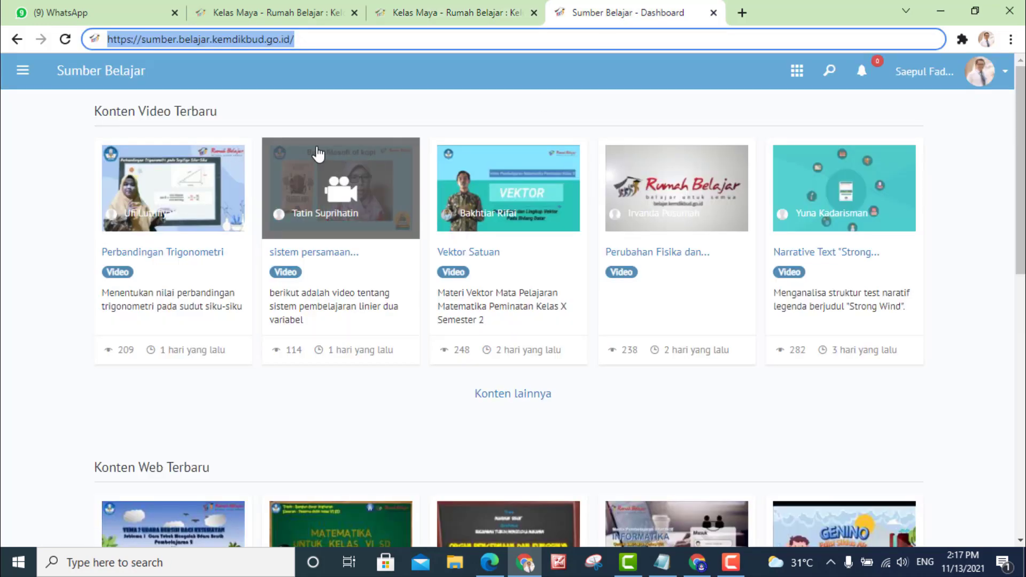
{"action": "left_click", "coordinate": [830, 73]}
{"action": "left_click", "coordinate": [834, 179]}
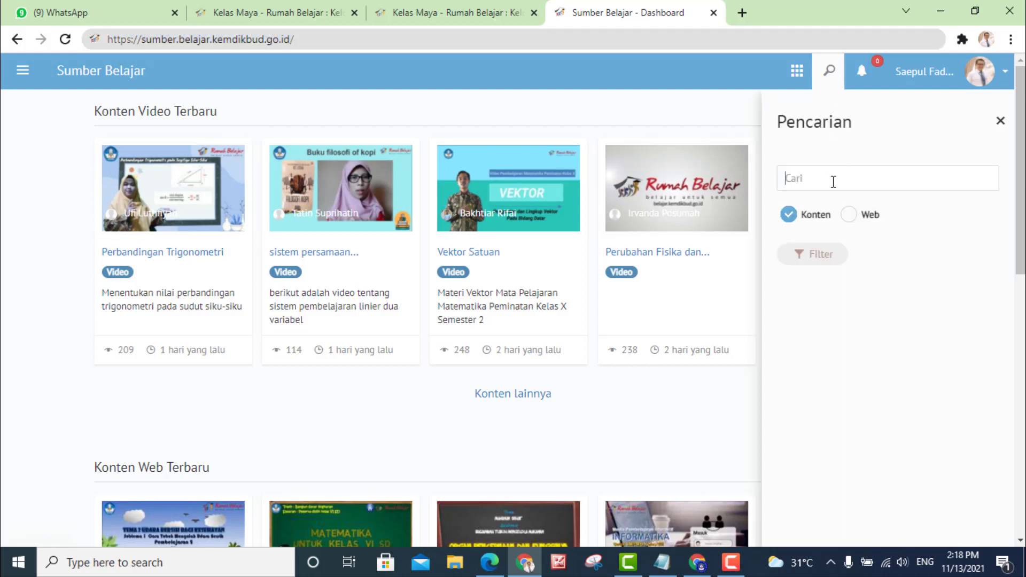
{"action": "type", "text": "masa "}
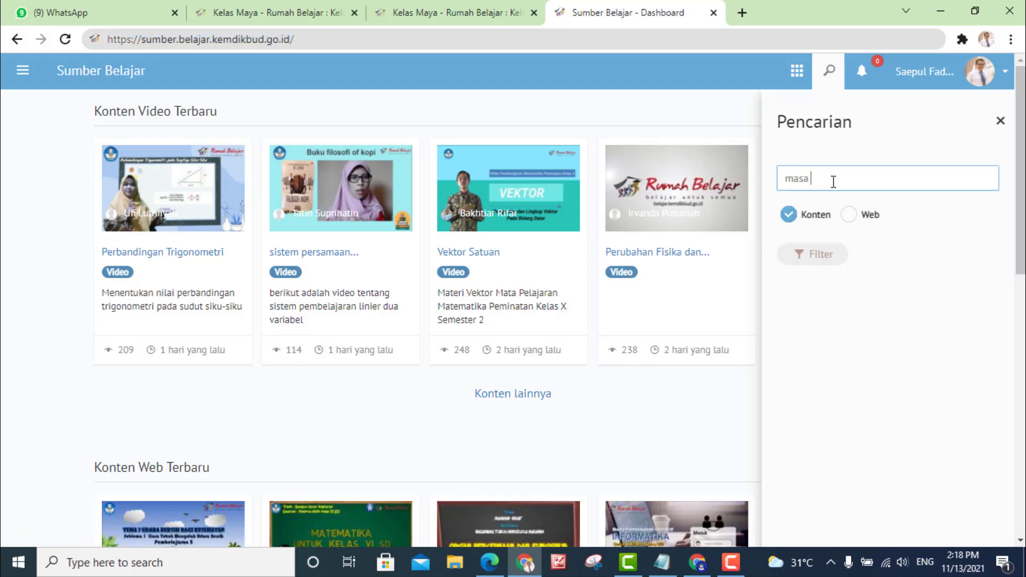
{"action": "type", "text": "pra aksara"}
{"action": "key", "text": "Return"}
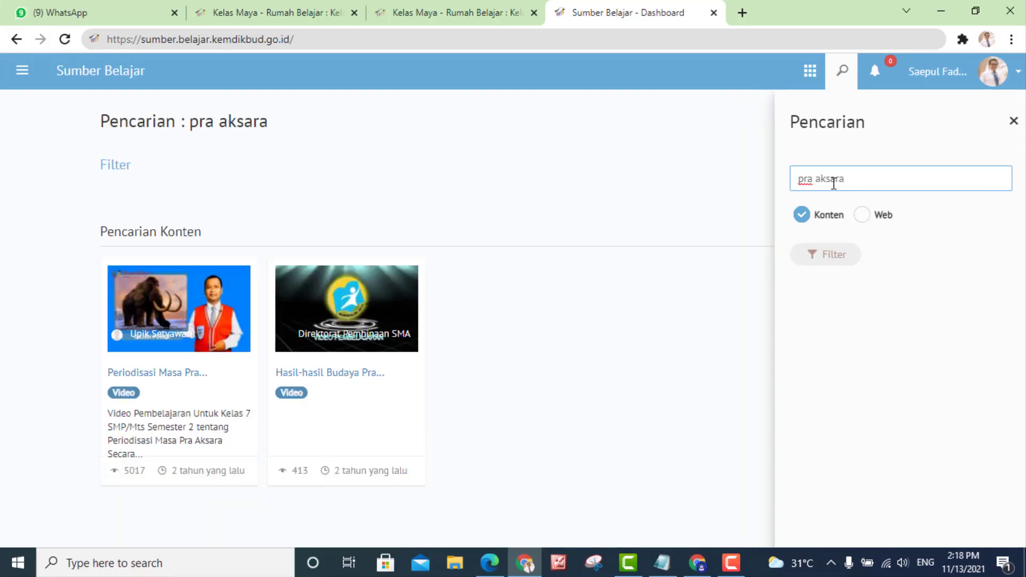
{"action": "left_click_drag", "start_coordinate": [858, 183], "coordinate": [812, 178]}
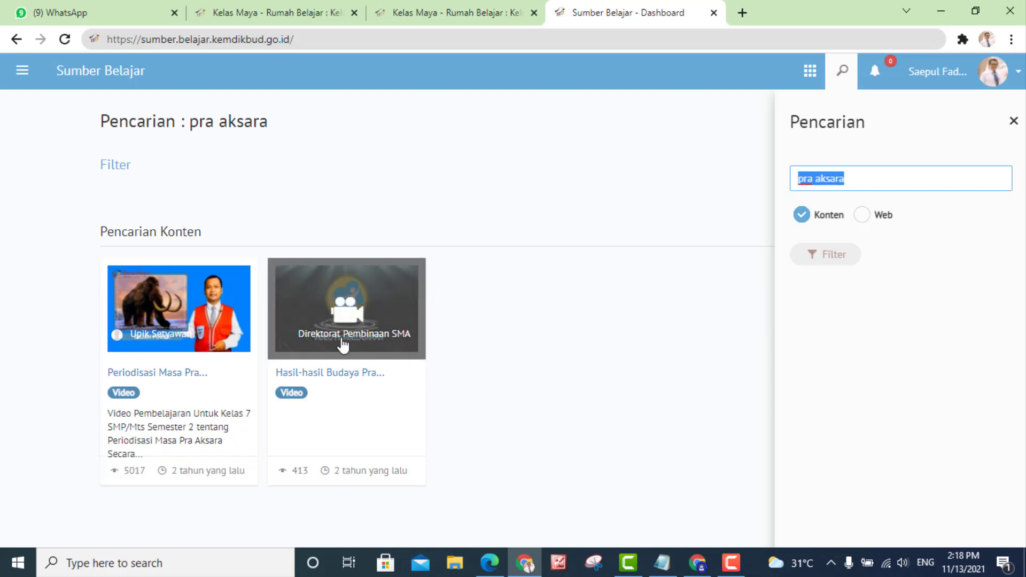
- Preview the Hasil-hasil Budaya Pra Aksara Indonesia video, then return to the module editor
{"action": "left_click", "coordinate": [341, 321]}
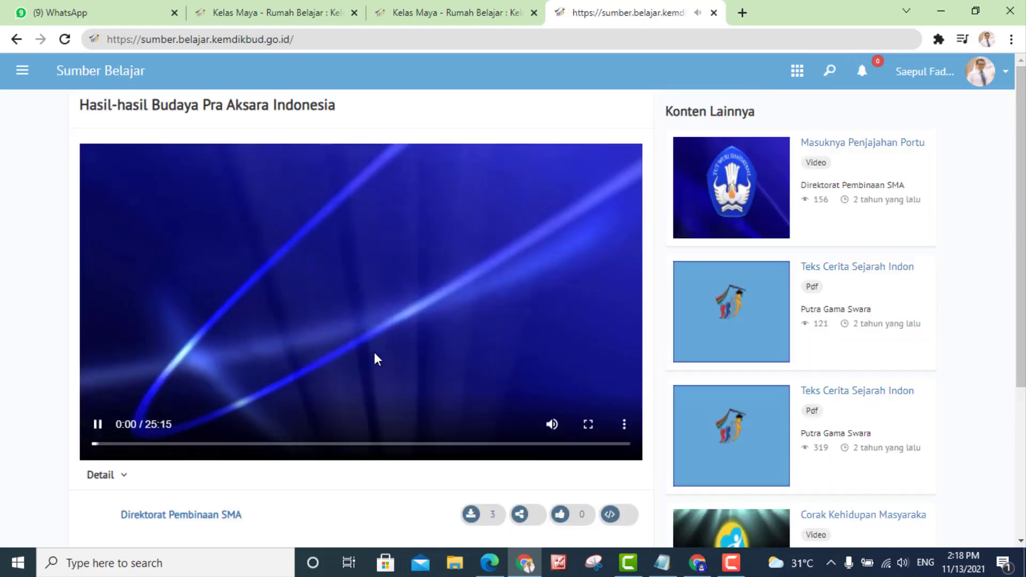
{"action": "scroll", "coordinate": [328, 361], "scroll_direction": "down", "scroll_amount": 2}
{"action": "scroll", "coordinate": [316, 455], "scroll_direction": "up", "scroll_amount": 2}
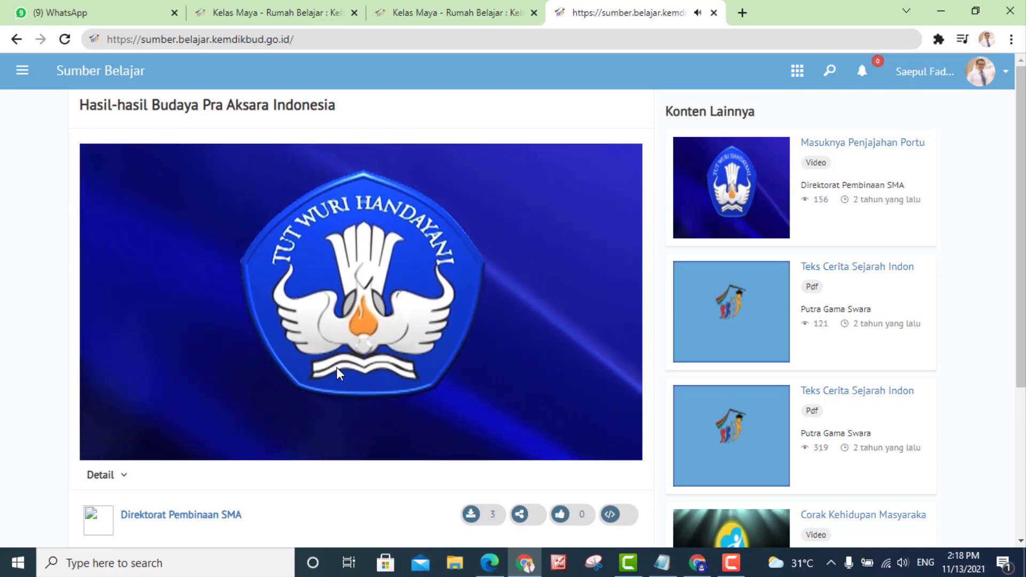
{"action": "mouse_move", "coordinate": [345, 367]}
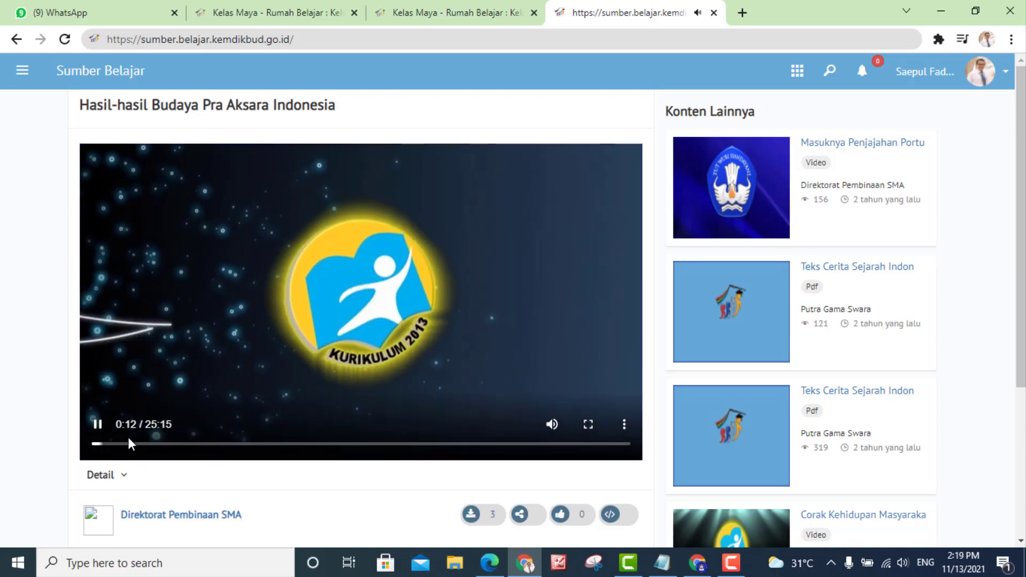
{"action": "left_click", "coordinate": [499, 17]}
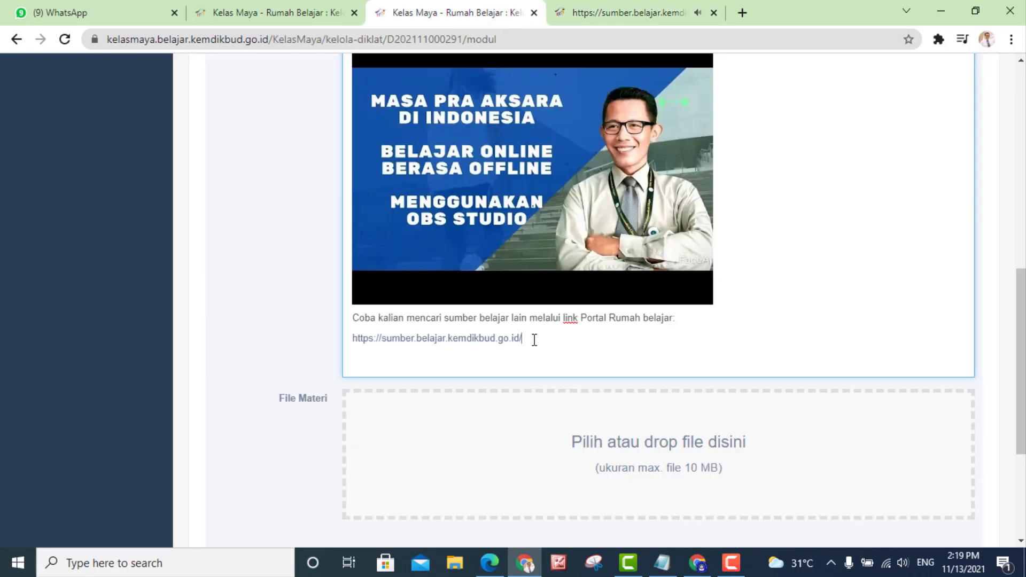
{"action": "scroll", "coordinate": [558, 350], "scroll_direction": "down", "scroll_amount": 1}
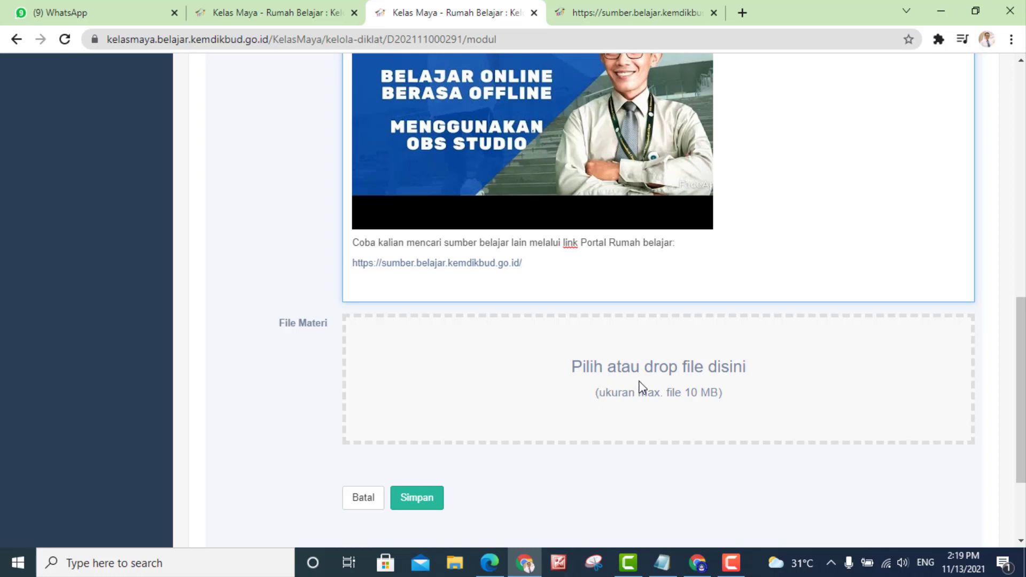
- Drag MODUL 3 SEJARAH INDONESIA.pdf from File Explorer onto the File Materi drop area
{"action": "left_click", "coordinate": [455, 562]}
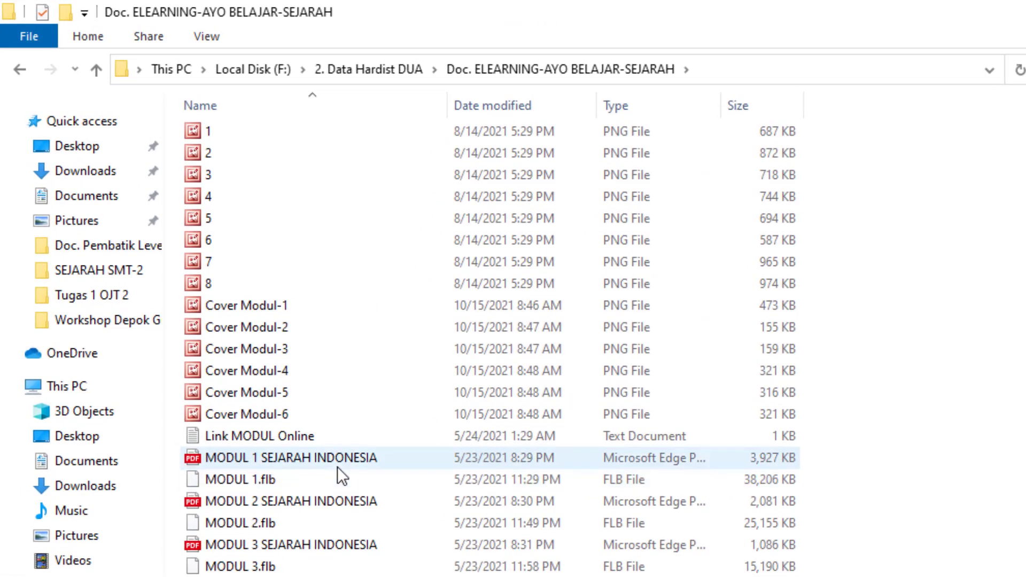
{"action": "left_click", "coordinate": [319, 547]}
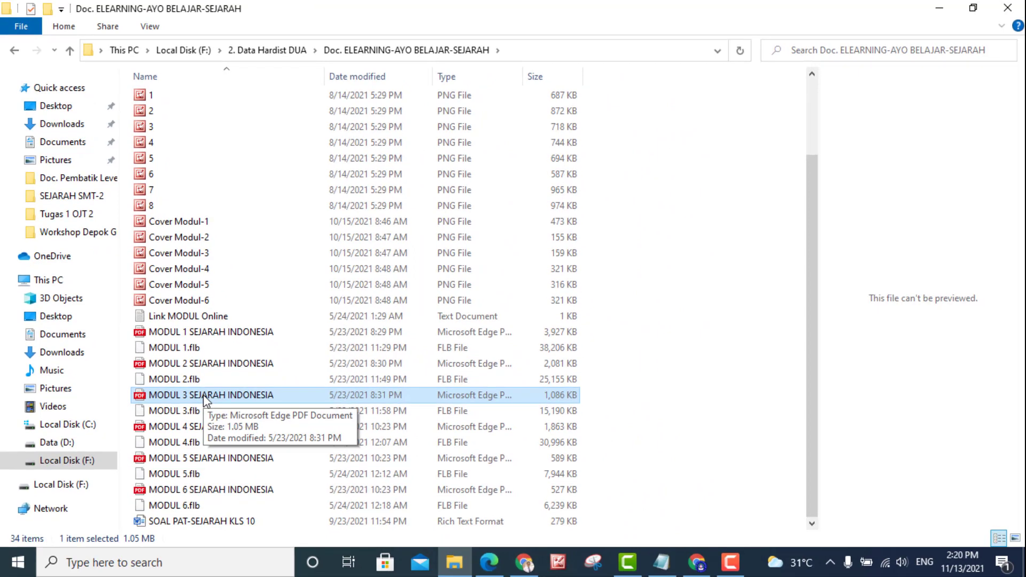
{"action": "left_click_drag", "start_coordinate": [203, 395], "coordinate": [630, 395]}
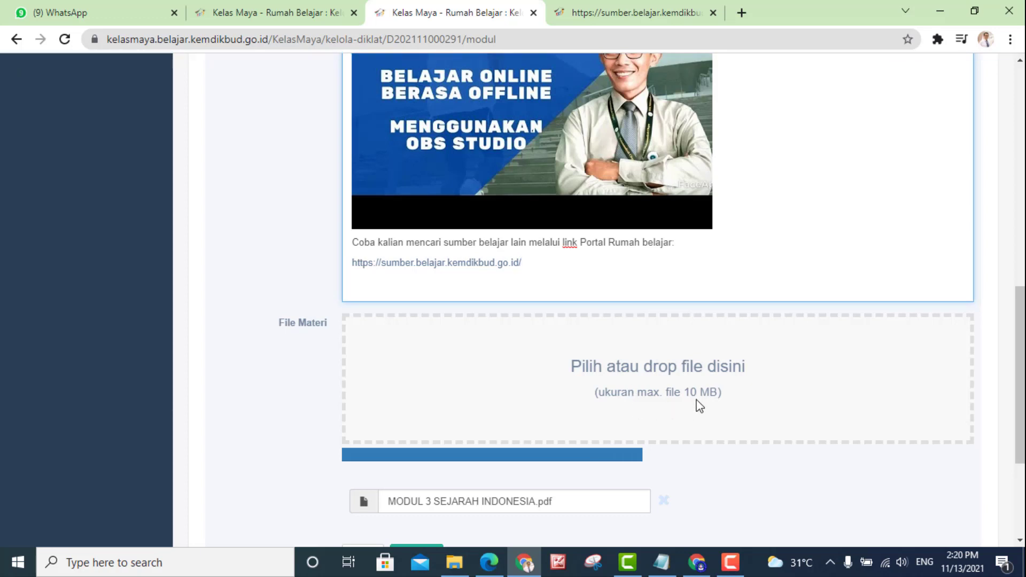
- Save the Masa Pra Aksara module and review it under Kegiatan Belajar ke 1
{"action": "scroll", "coordinate": [700, 396], "scroll_direction": "down", "scroll_amount": 1}
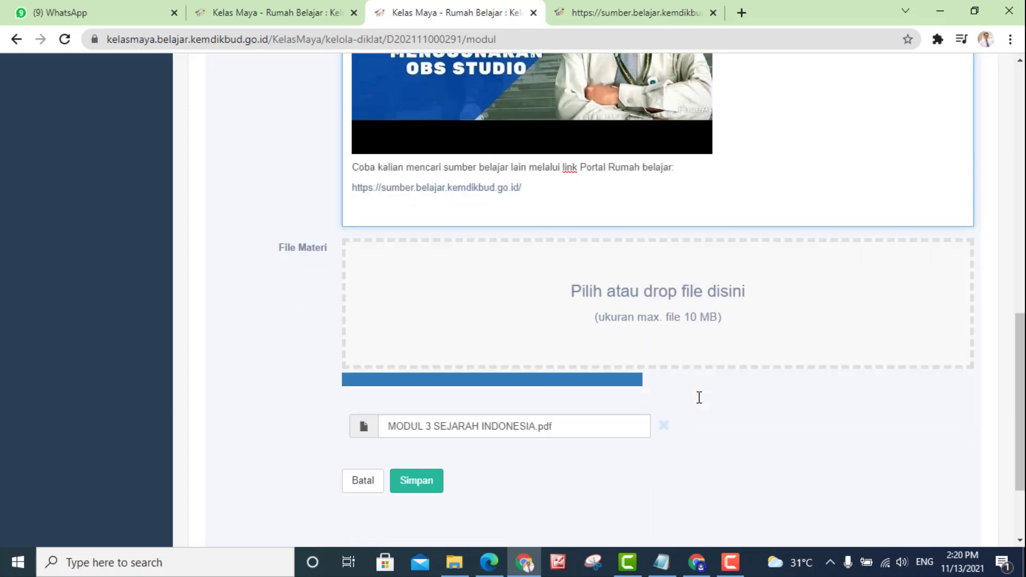
{"action": "left_click", "coordinate": [423, 484]}
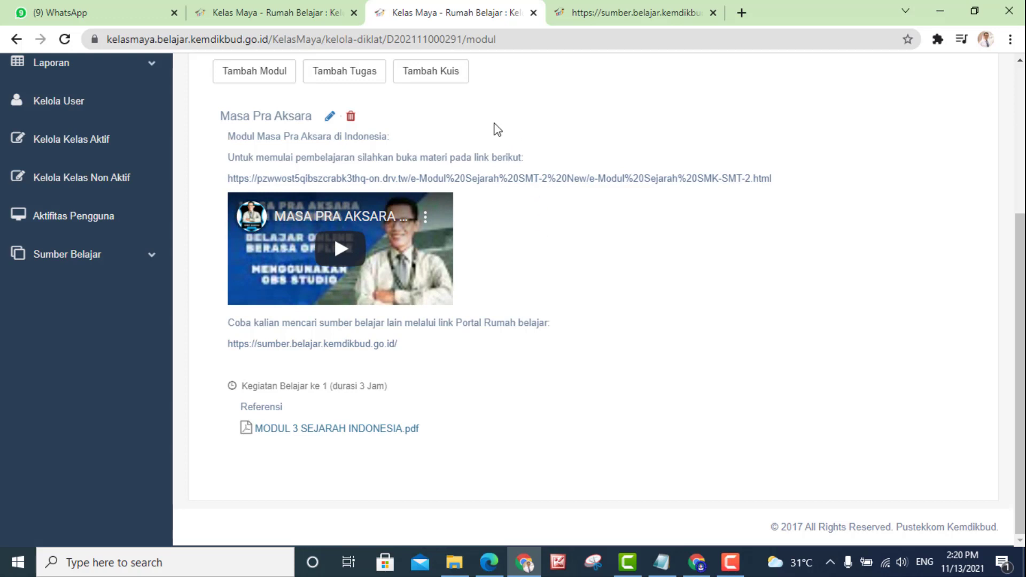
{"action": "scroll", "coordinate": [493, 128], "scroll_direction": "up", "scroll_amount": 1}
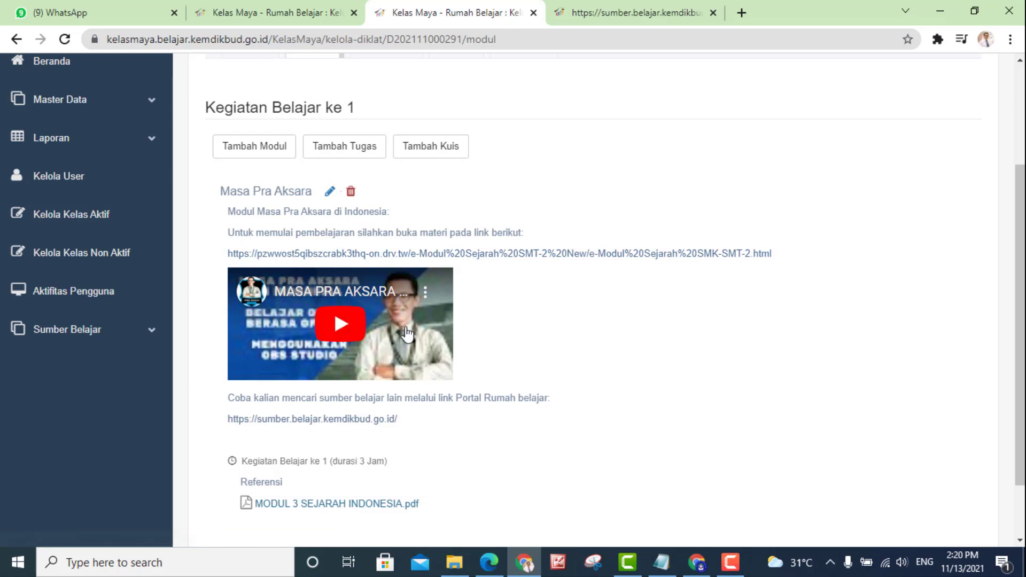
{"action": "scroll", "coordinate": [417, 324], "scroll_direction": "down", "scroll_amount": 1}
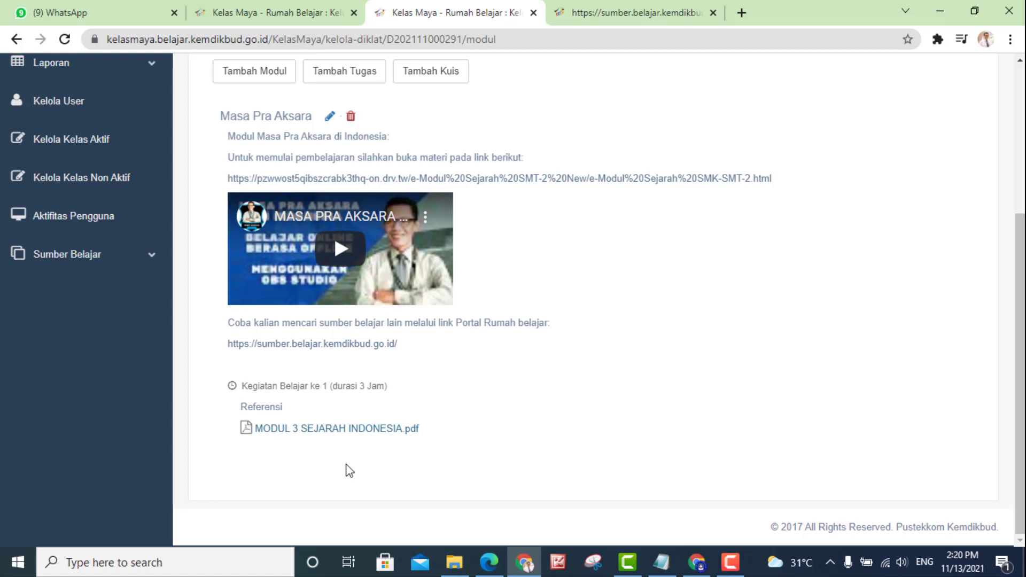
{"action": "scroll", "coordinate": [346, 470], "scroll_direction": "up", "scroll_amount": 3}
{"action": "scroll", "coordinate": [348, 470], "scroll_direction": "down", "scroll_amount": 3}
{"action": "scroll", "coordinate": [362, 477], "scroll_direction": "up", "scroll_amount": 2}
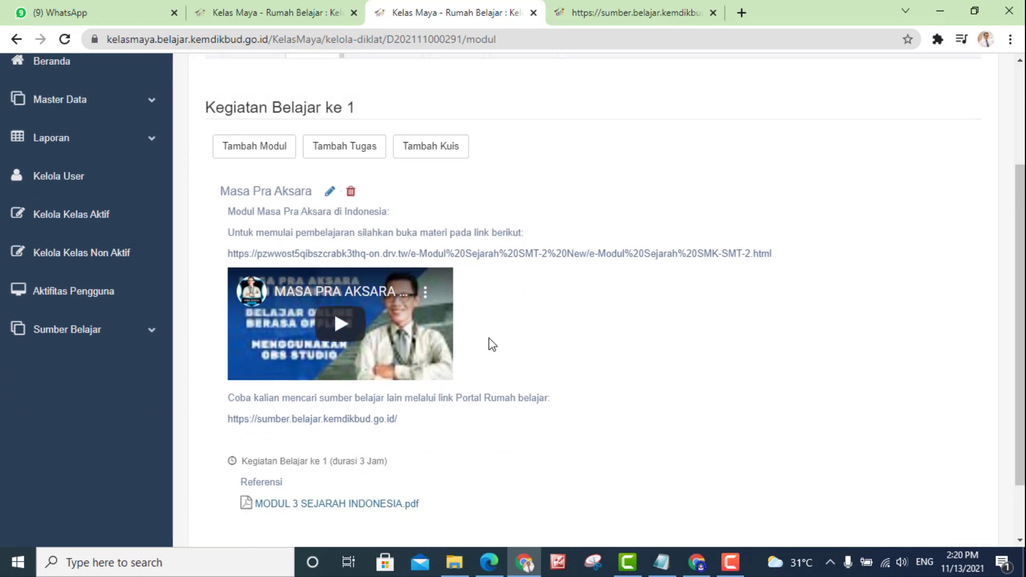
{"action": "scroll", "coordinate": [492, 344], "scroll_direction": "down", "scroll_amount": 2}
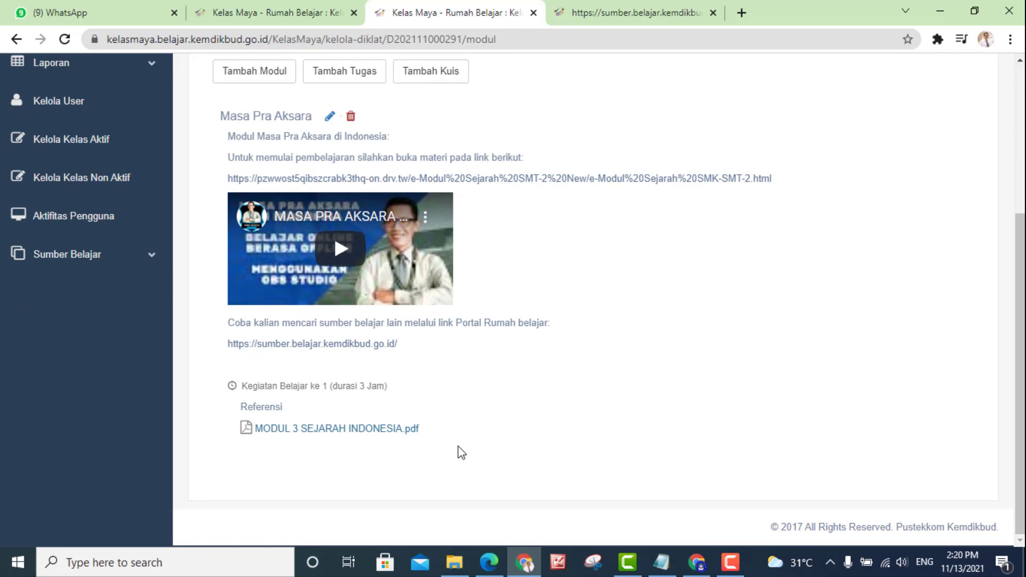
{"action": "scroll", "coordinate": [458, 447], "scroll_direction": "up", "scroll_amount": 2}
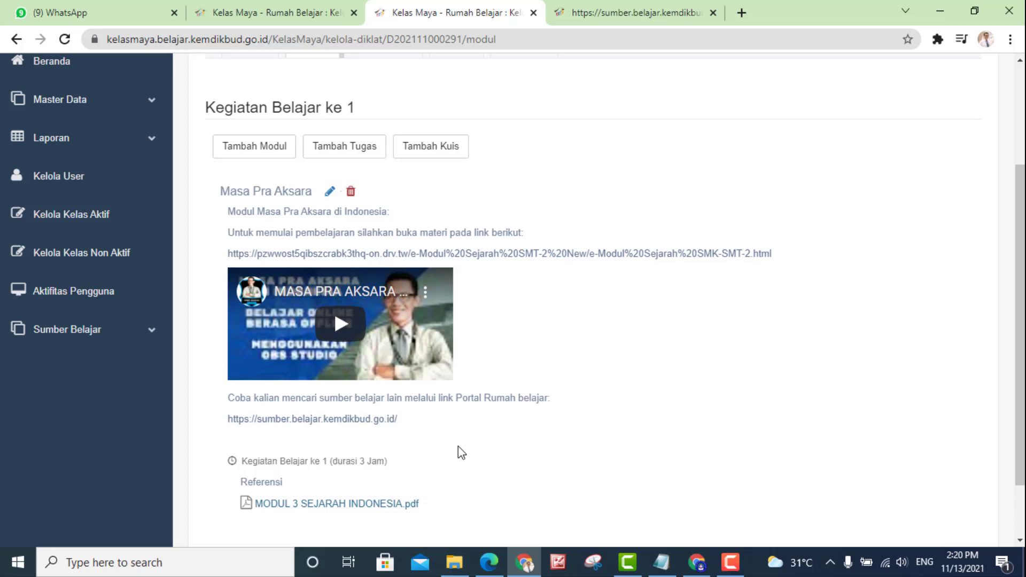
{"action": "scroll", "coordinate": [458, 447], "scroll_direction": "down", "scroll_amount": 3}
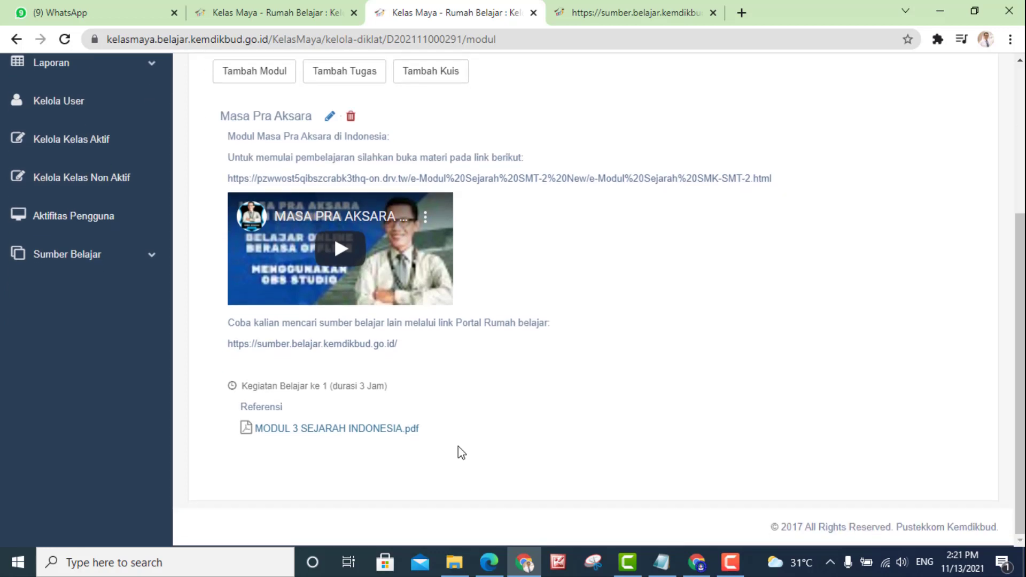
{"action": "scroll", "coordinate": [481, 453], "scroll_direction": "up", "scroll_amount": 2}
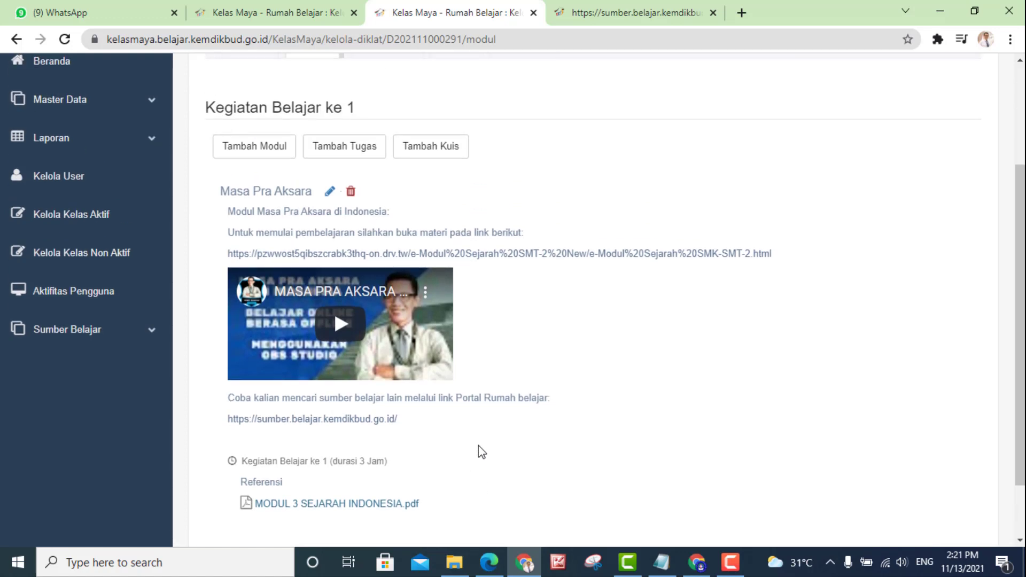